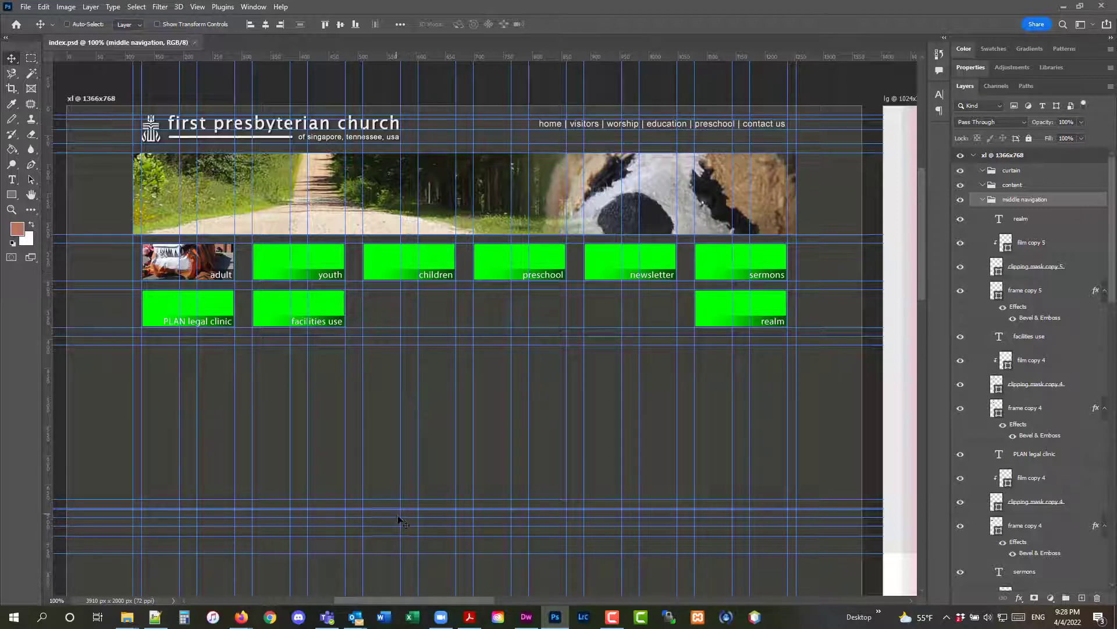
# Step: Switch to Acrobat and check the middle navigation boxes in church_design_sketch.pdf, then return to the Photoshop layout
pyautogui.click(469, 617)
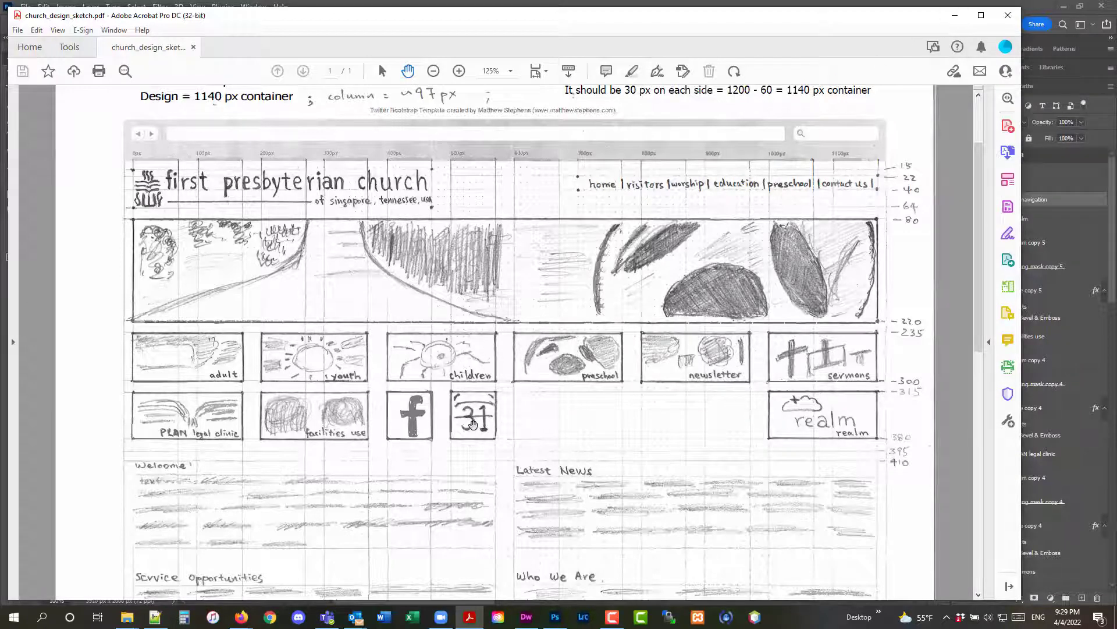
pyautogui.click(955, 15)
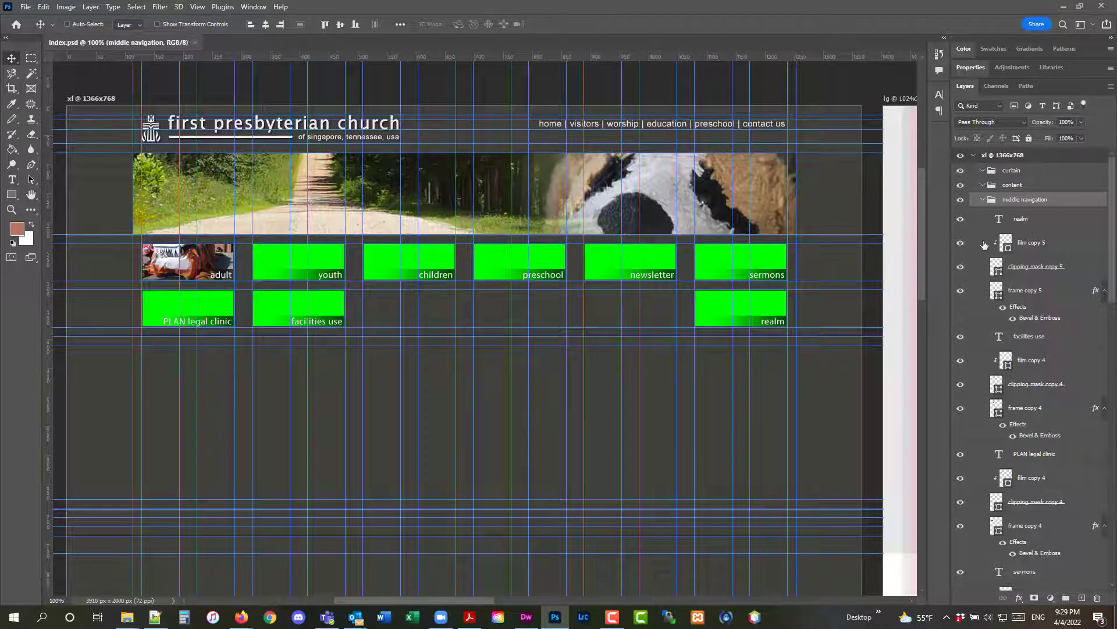
# Step: Locate the youth box's layers in the middle navigation group and select its clipping mask layer
pyautogui.click(961, 222)
pyautogui.click(961, 221)
pyautogui.scroll(-4, 1014, 301)
pyautogui.scroll(-10, 1014, 301)
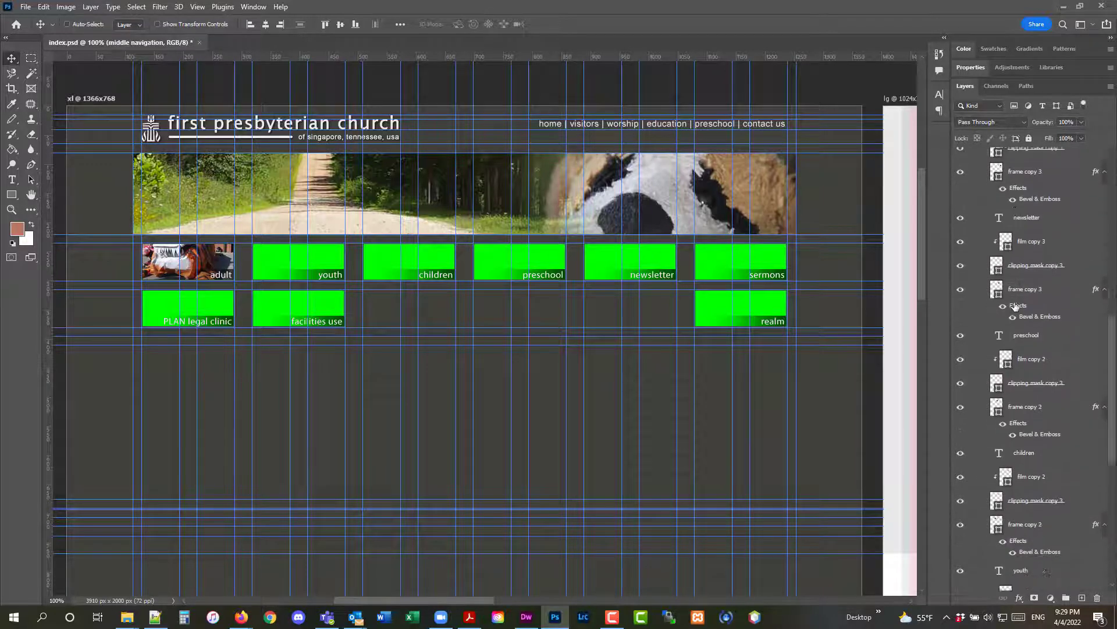
pyautogui.scroll(-3, 1015, 307)
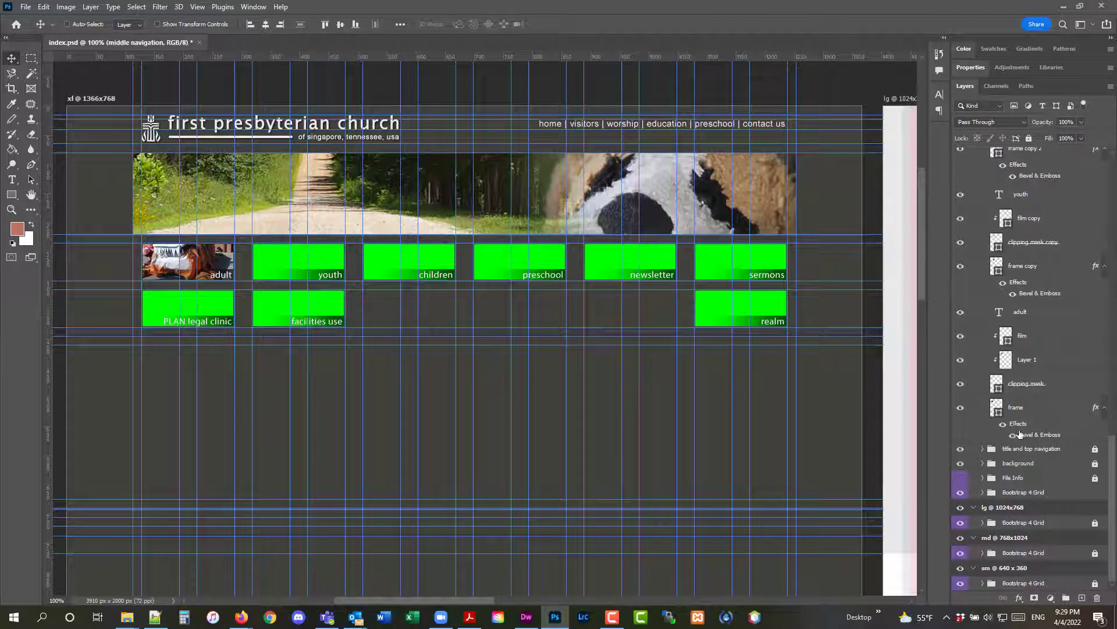
pyautogui.scroll(2, 1039, 454)
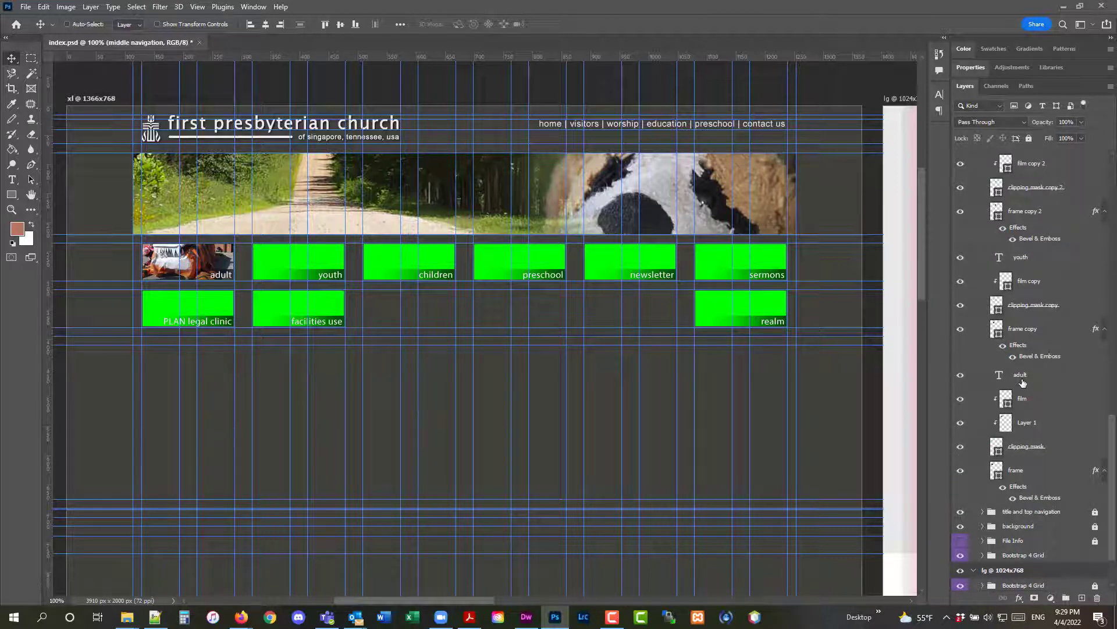
pyautogui.scroll(1, 1024, 383)
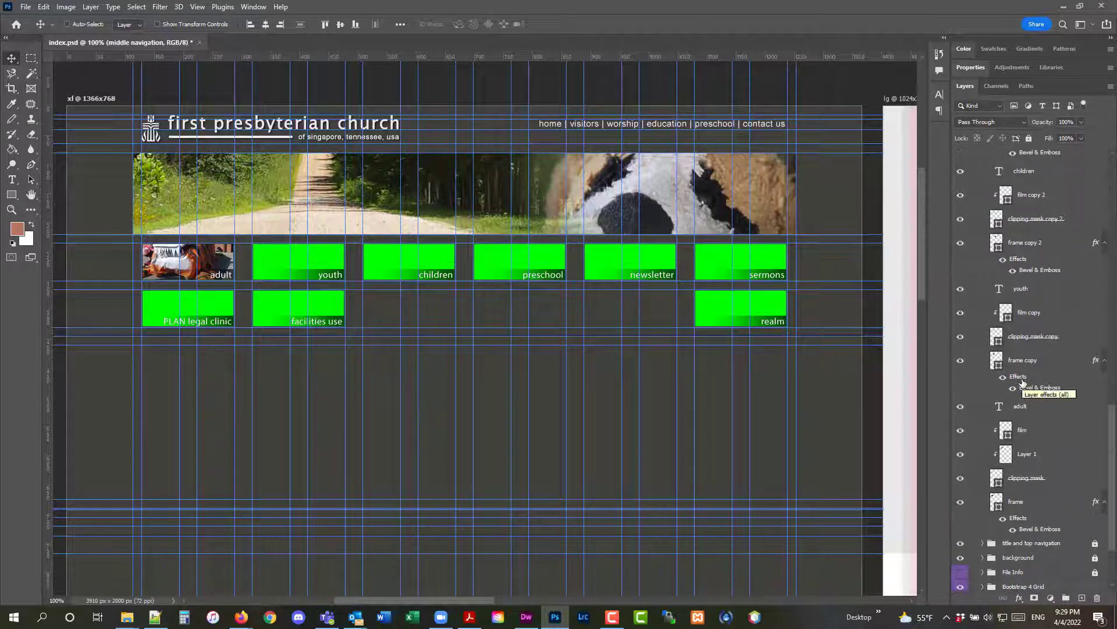
pyautogui.click(961, 289)
pyautogui.click(961, 289)
pyautogui.click(960, 289)
pyautogui.click(1080, 338)
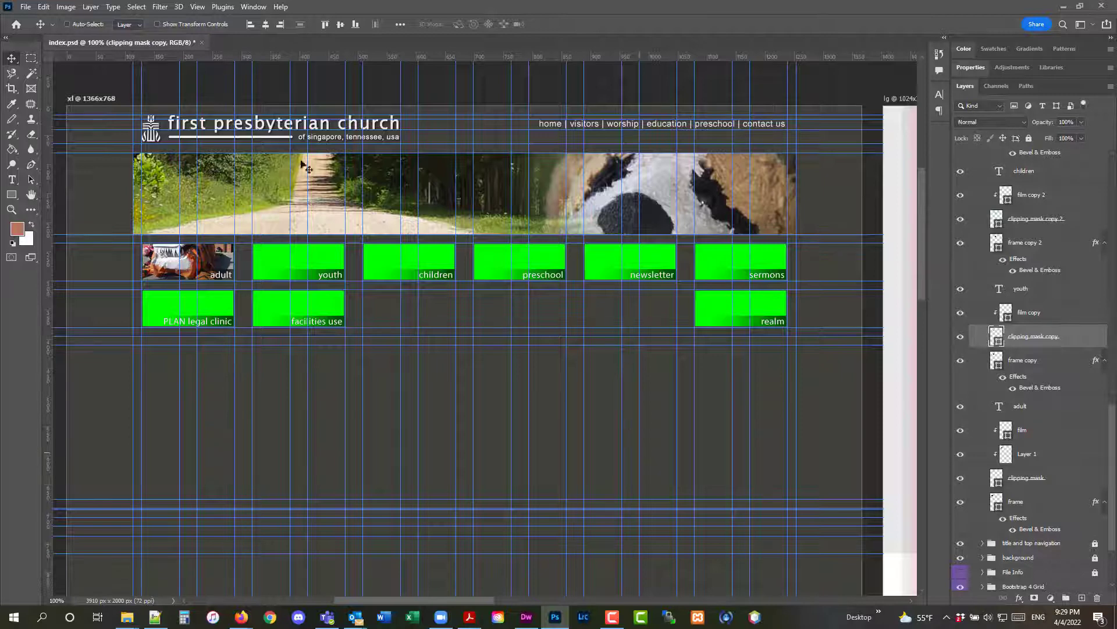
# Step: Open the stained-glass photo 004.JPG from the church_14_photo_image_collection folder
pyautogui.click(22, 7)
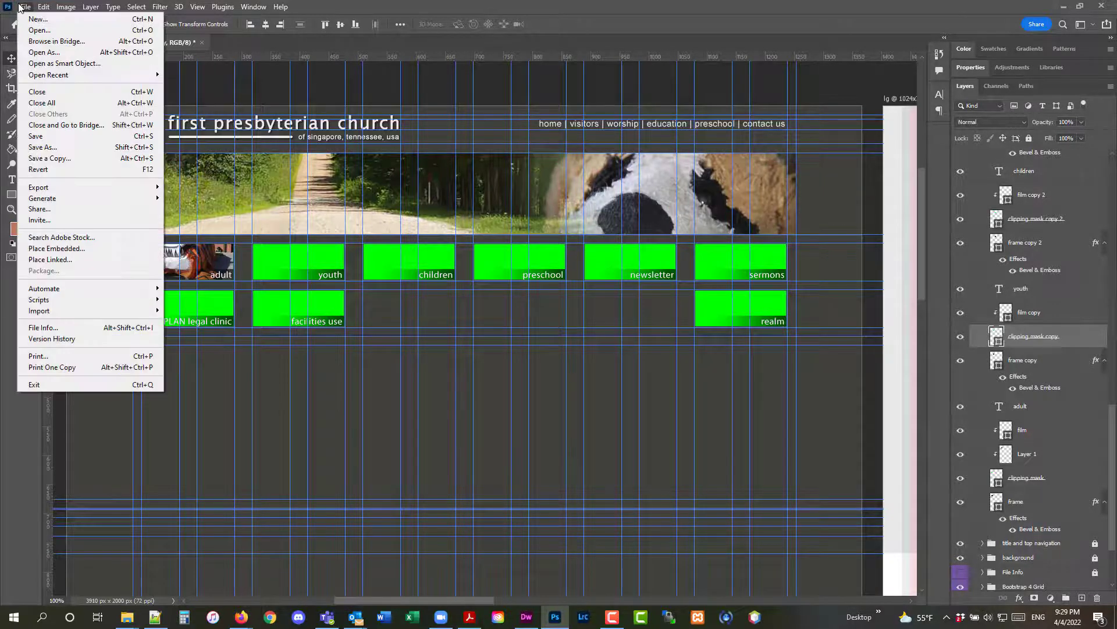
pyautogui.click(26, 30)
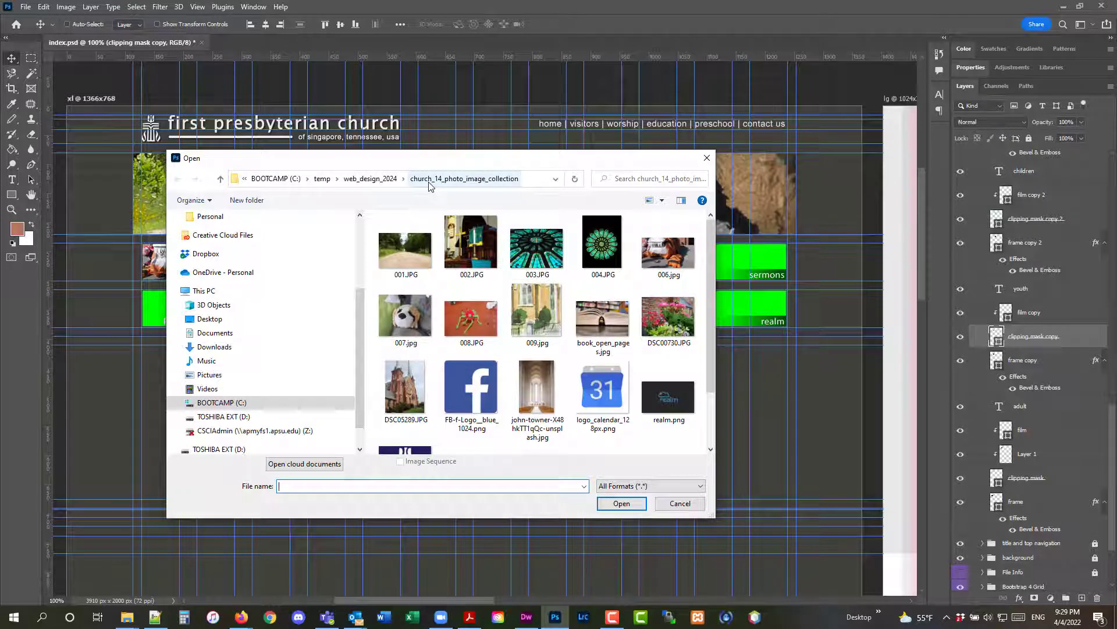
pyautogui.doubleClick(614, 251)
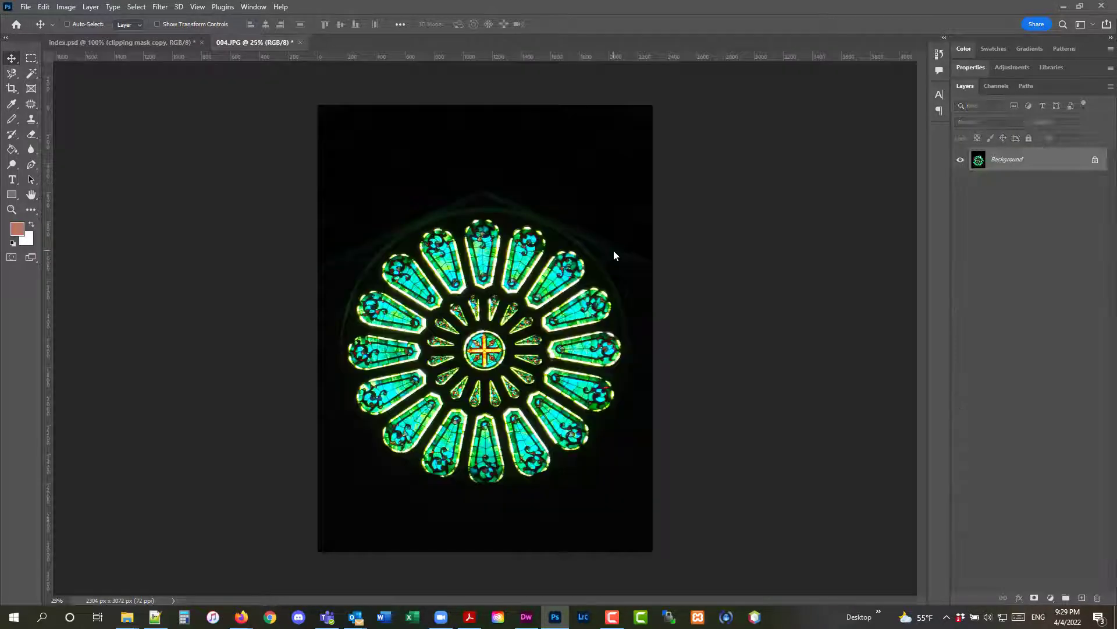
# Step: Arrange 004.JPG and index.psd side by side in a 2-up vertical layout
pyautogui.click(249, 7)
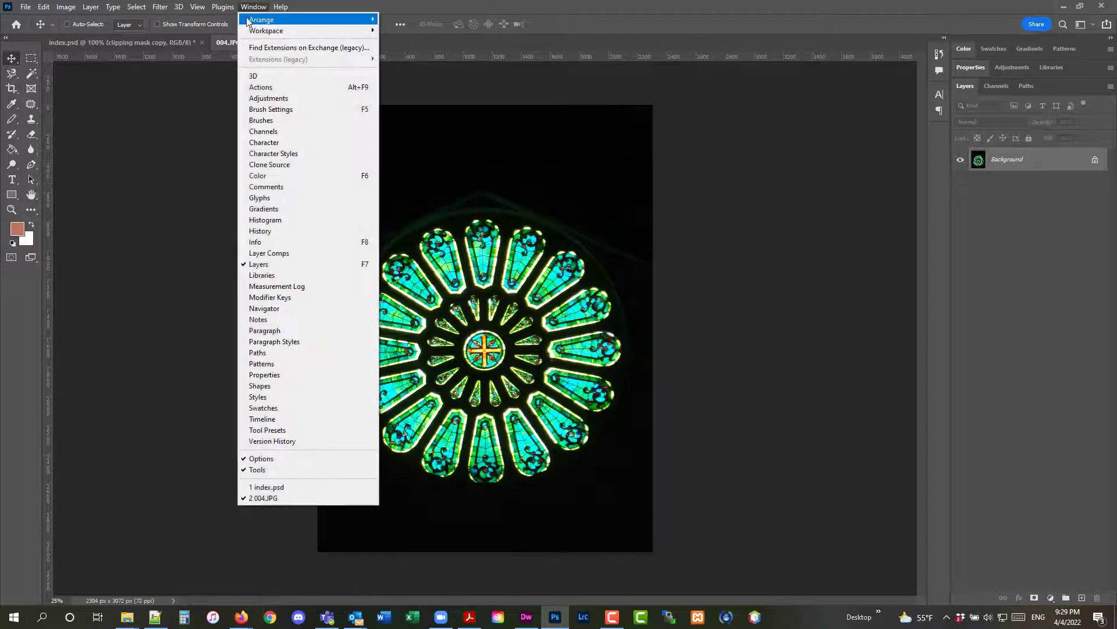
pyautogui.moveTo(368, 21)
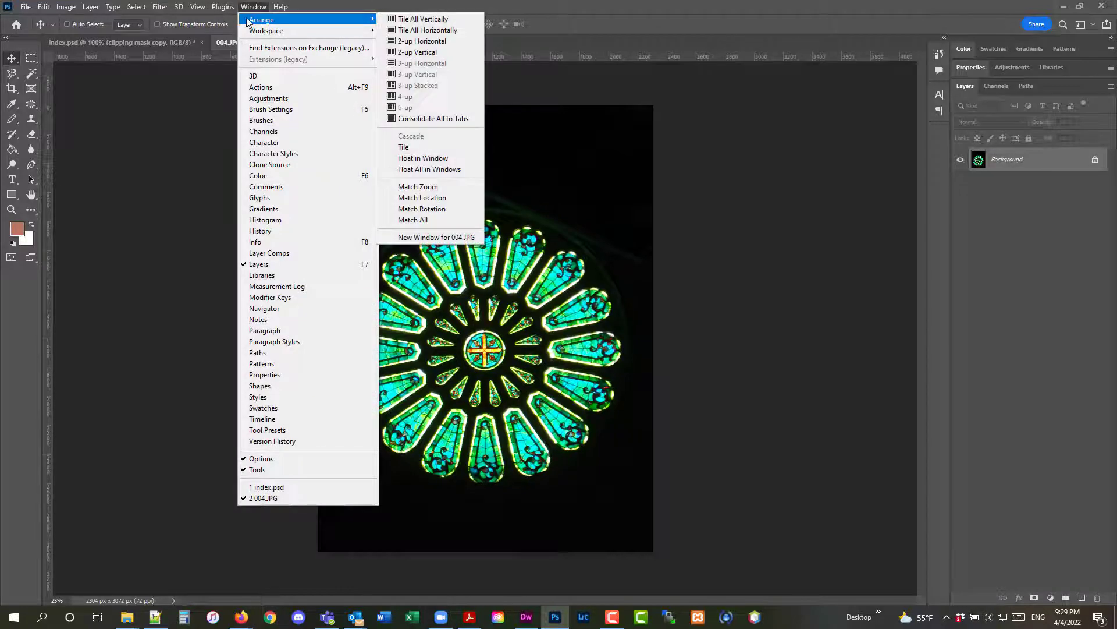
pyautogui.click(418, 52)
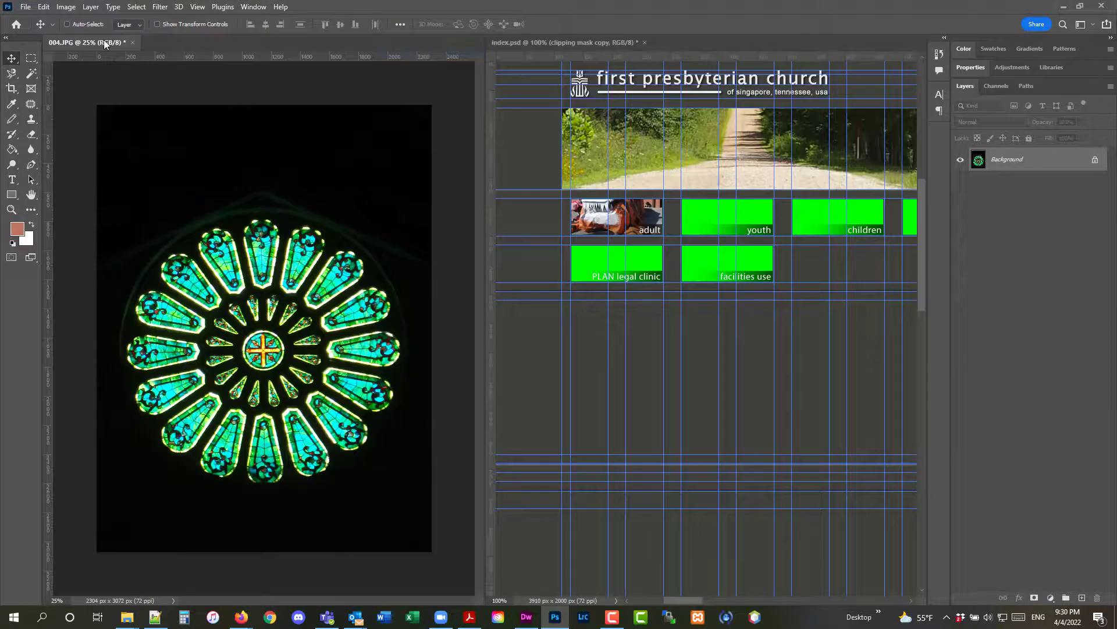
pyautogui.click(525, 43)
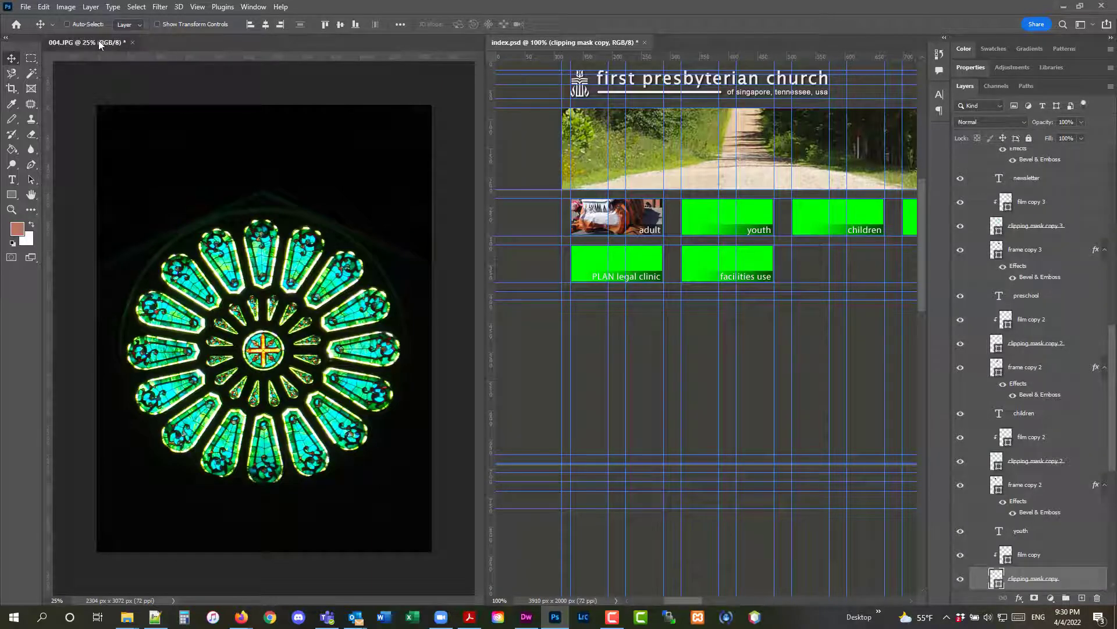
pyautogui.click(99, 41)
pyautogui.click(524, 44)
pyautogui.scroll(-3, 1020, 377)
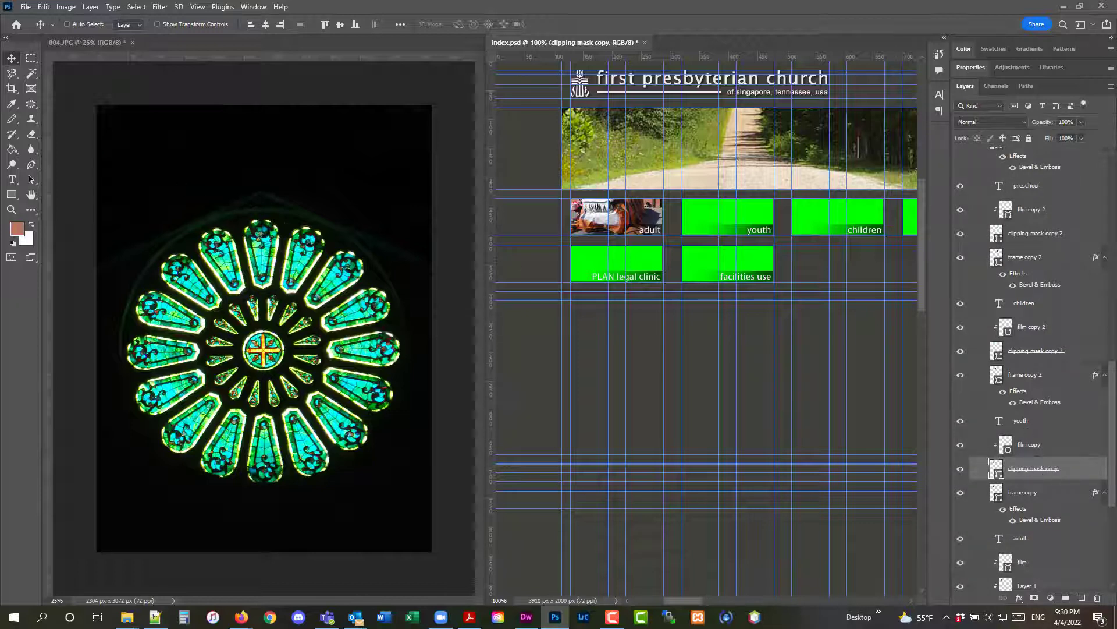
# Step: Copy the stained-glass image into the youth box of index.psd with the Move tool, and close 004.JPG
pyautogui.click(103, 41)
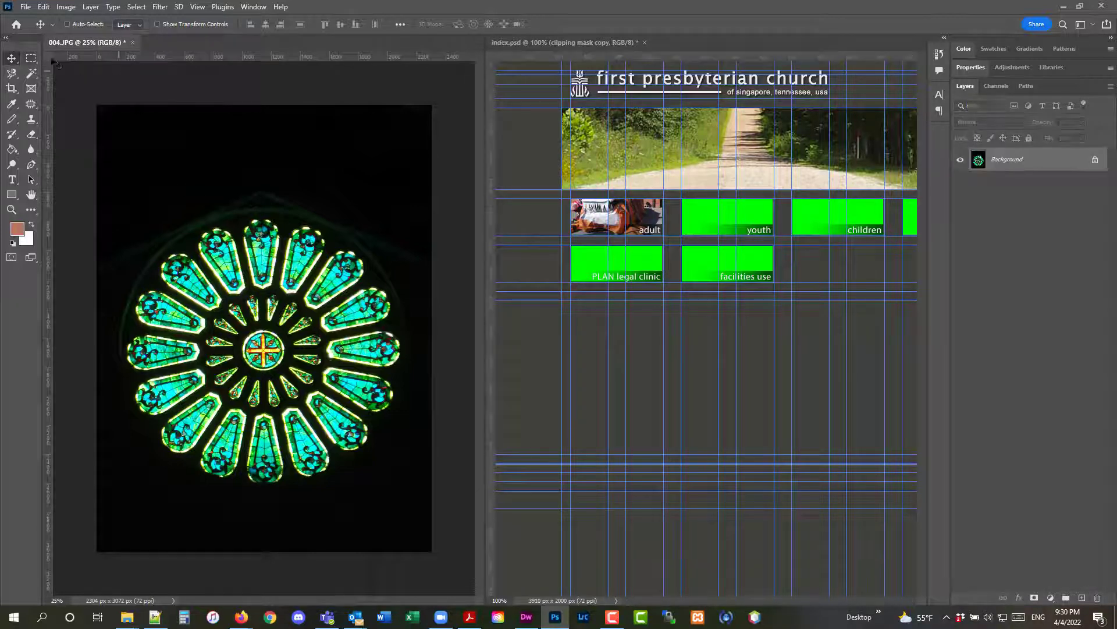
pyautogui.rightClick(16, 61)
pyautogui.click(56, 59)
pyautogui.moveTo(183, 254); pyautogui.dragTo(729, 219)
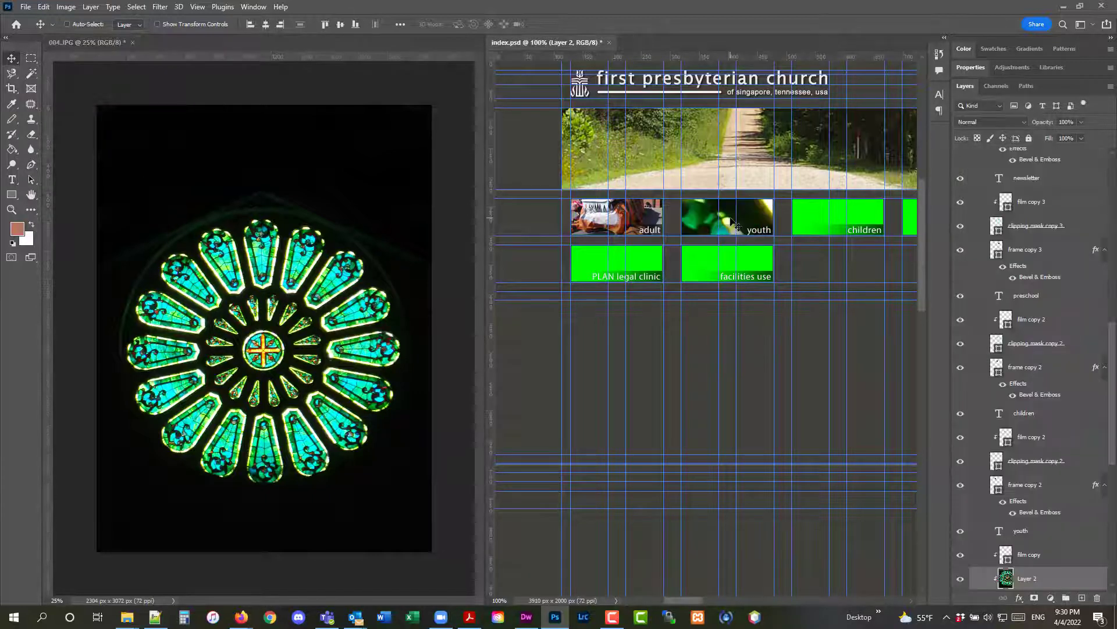
pyautogui.click(133, 42)
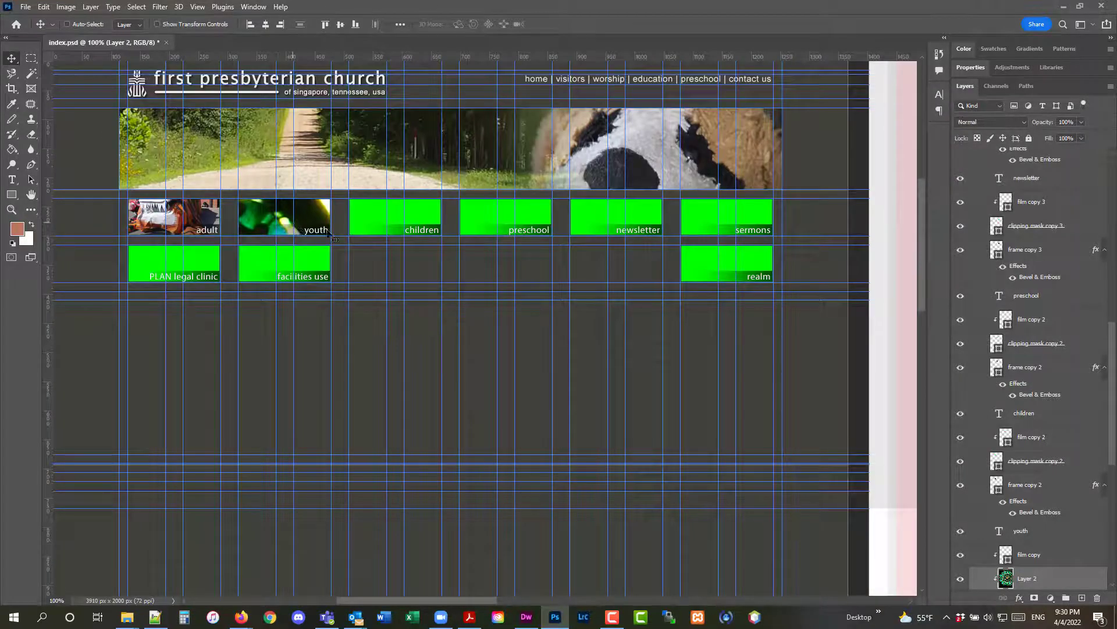
# Step: Scale the stained-glass layer proportionally down to about 15% over the youth box and apply the transform
pyautogui.scroll(-5, 1041, 481)
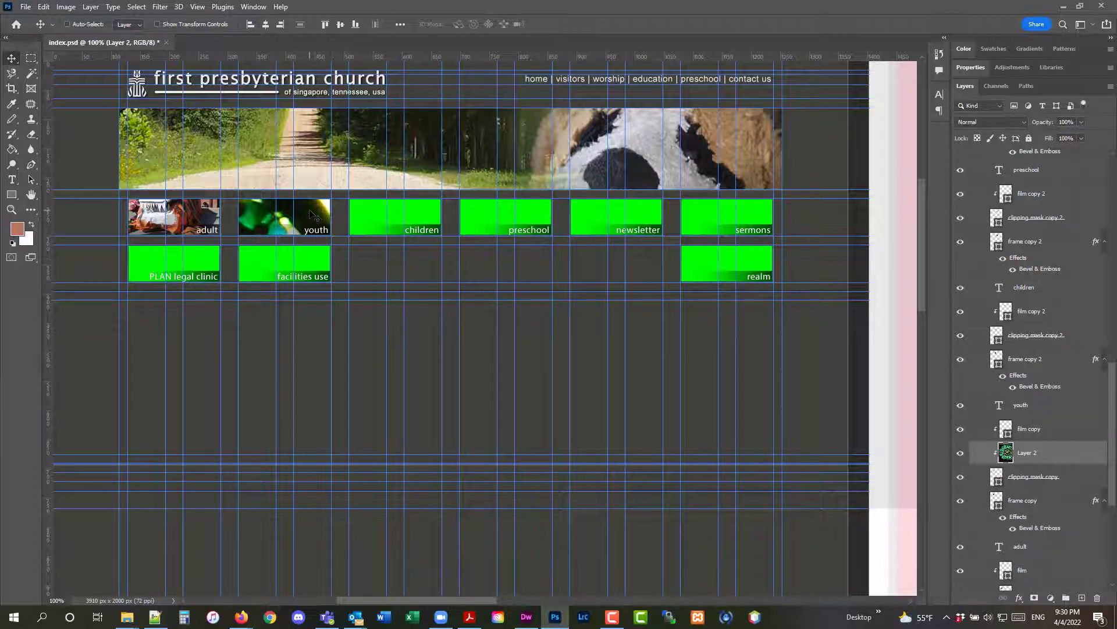
pyautogui.click(11, 210)
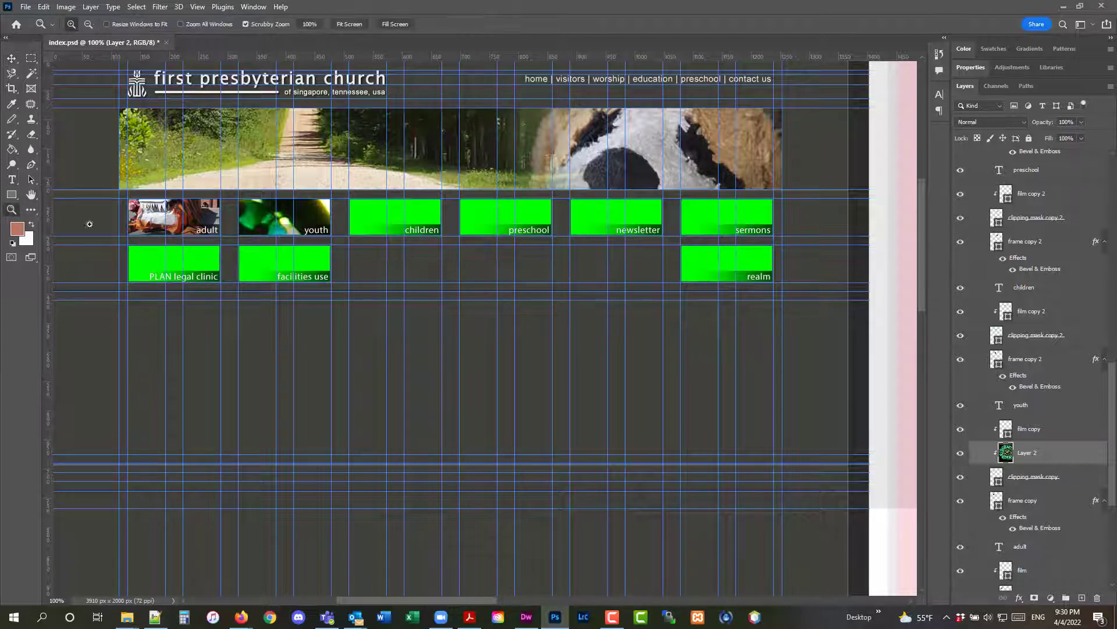
pyautogui.keyDown('alt'); pyautogui.click(260, 267); pyautogui.keyUp('alt')
pyautogui.keyDown('alt'); pyautogui.click(262, 269); pyautogui.keyUp('alt')
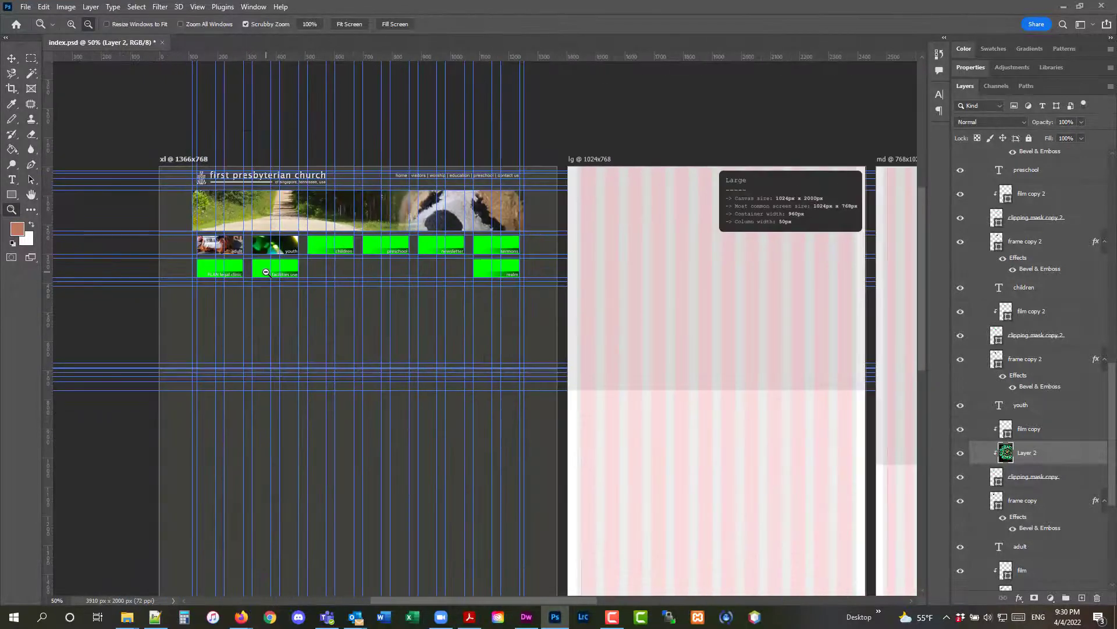
pyautogui.keyDown('alt'); pyautogui.click(266, 271); pyautogui.keyUp('alt')
pyautogui.keyDown('alt'); pyautogui.click(266, 272); pyautogui.keyUp('alt')
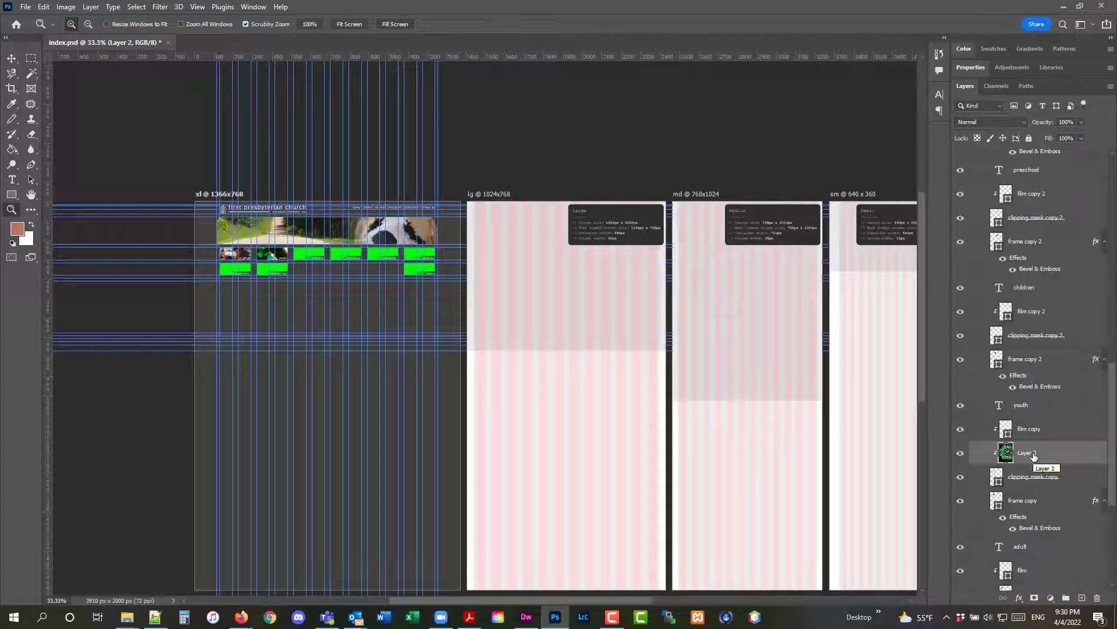
pyautogui.click(48, 8)
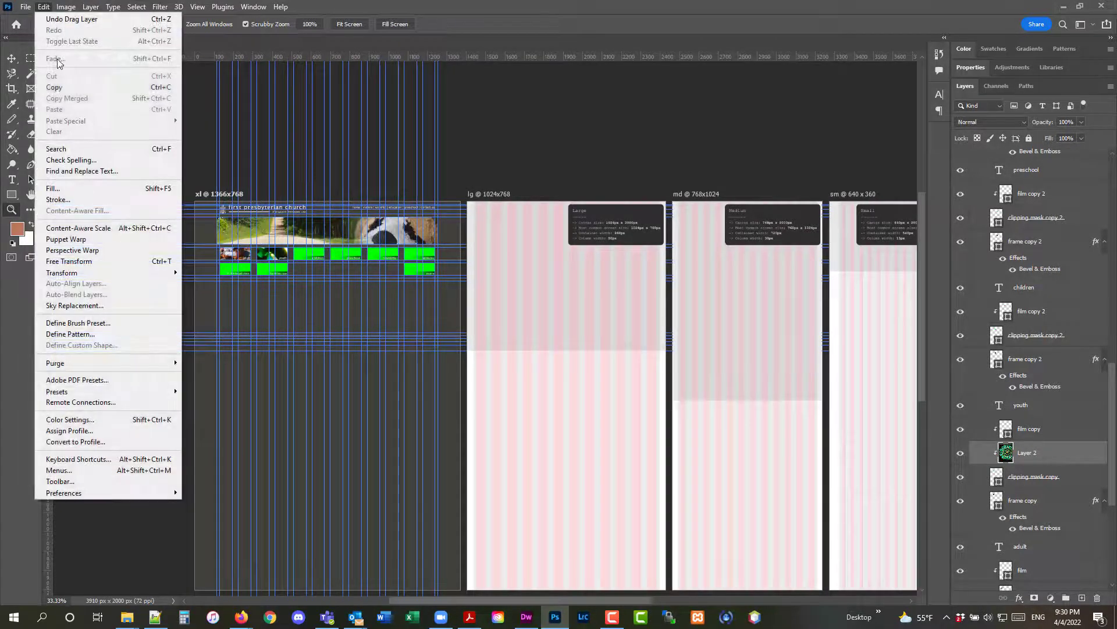
pyautogui.moveTo(98, 274)
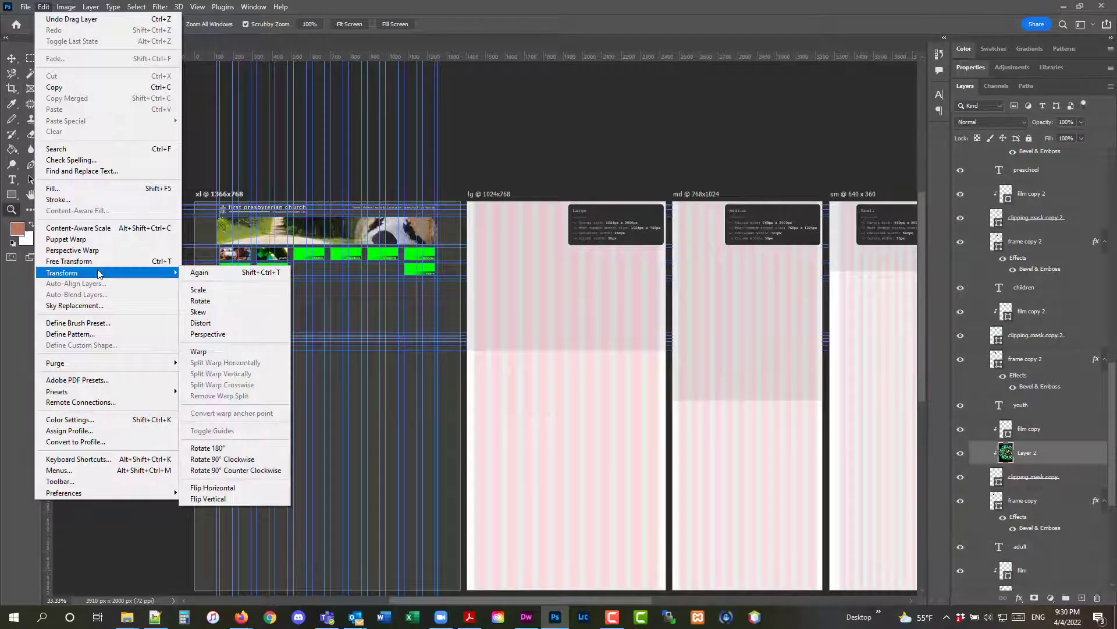
pyautogui.click(235, 294)
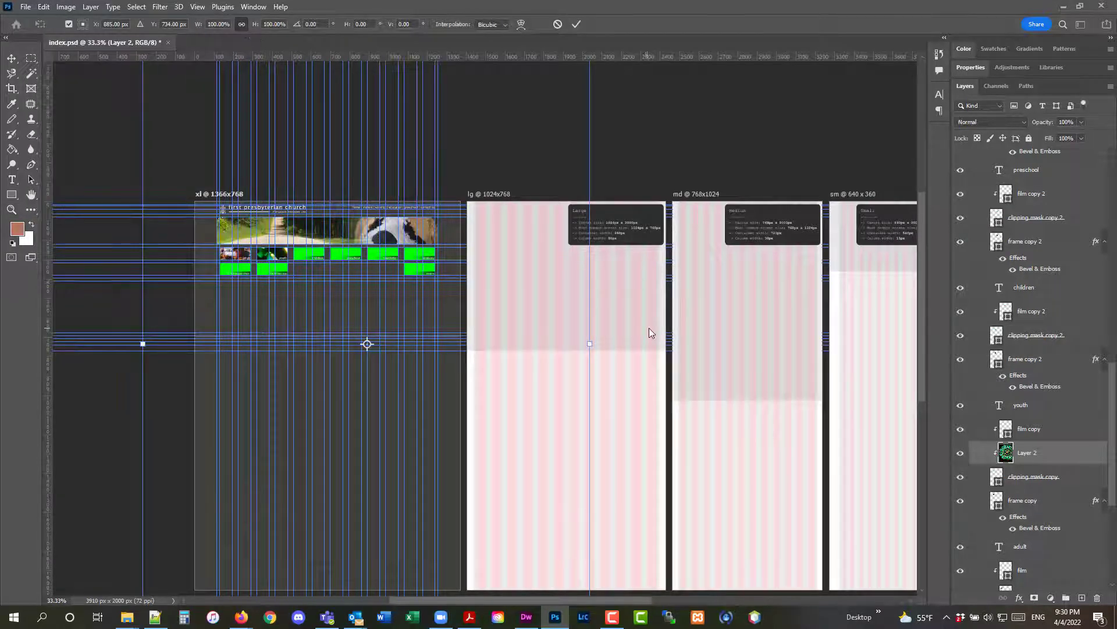
pyautogui.scroll(-2, 650, 332)
pyautogui.moveTo(589, 584); pyautogui.dragTo(378, 304)
pyautogui.scroll(5, 378, 378)
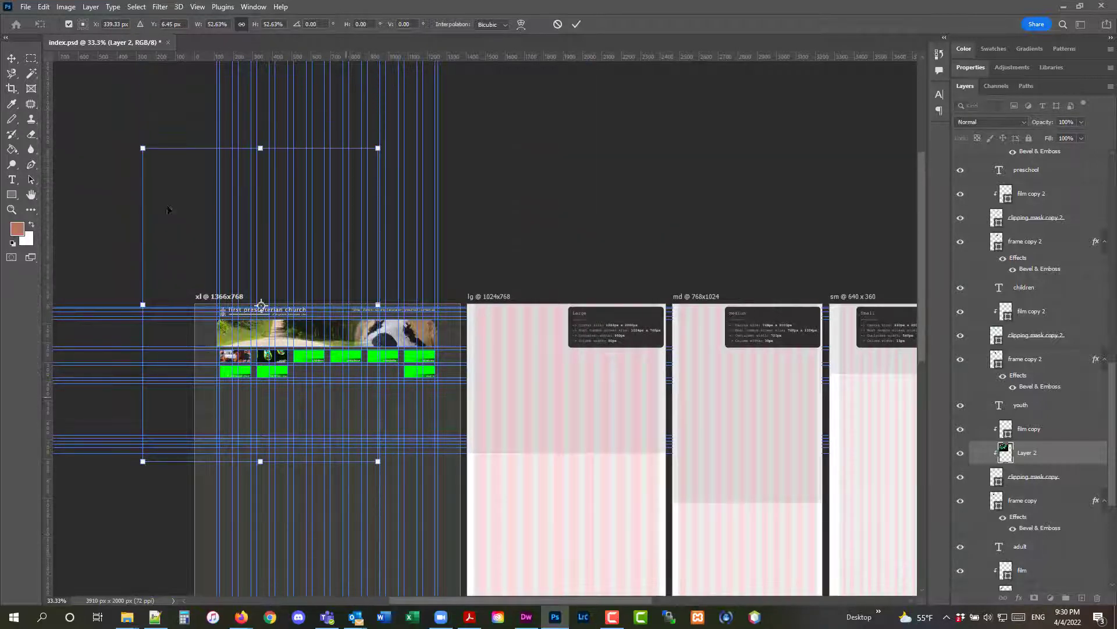
pyautogui.moveTo(149, 158); pyautogui.dragTo(232, 304)
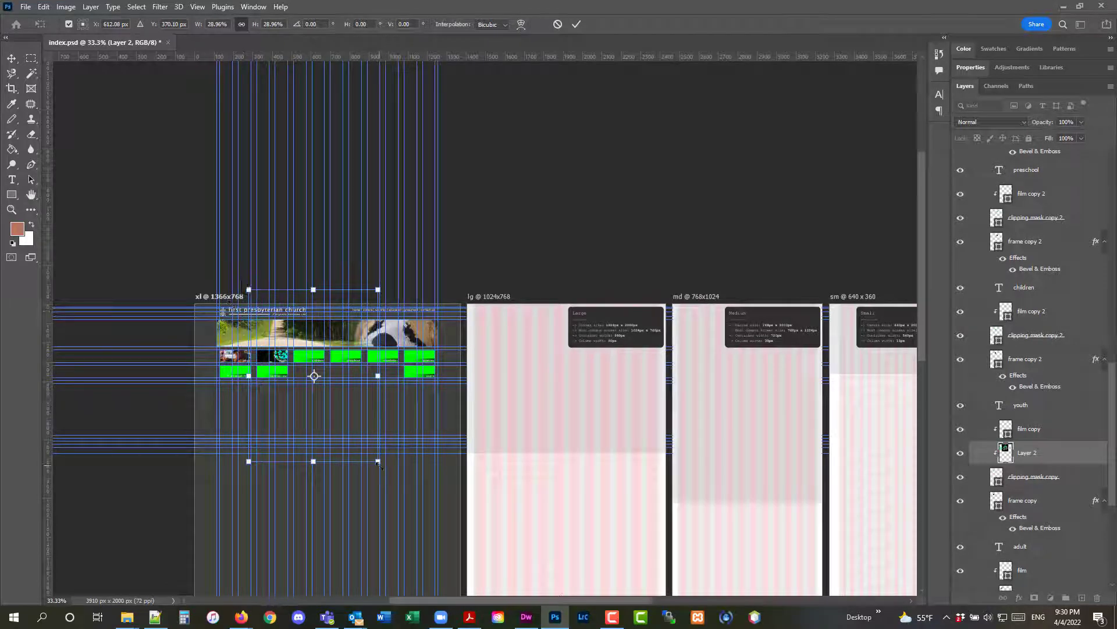
pyautogui.moveTo(379, 462); pyautogui.dragTo(330, 398)
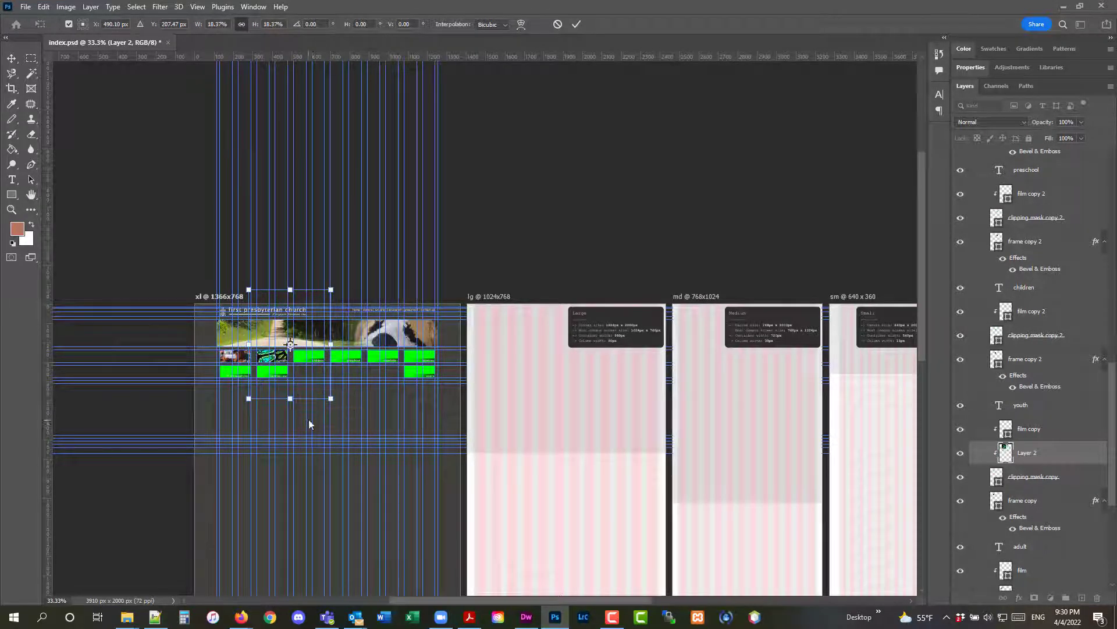
pyautogui.moveTo(332, 289); pyautogui.dragTo(316, 308)
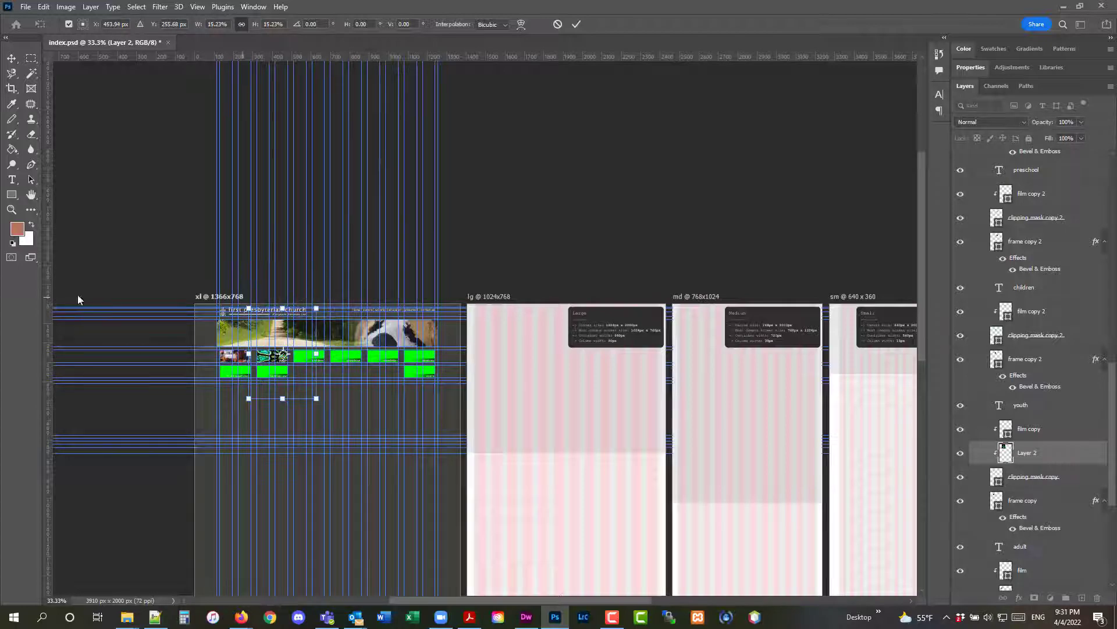
pyautogui.press('Return')
# Step: Scale the stained-glass layer proportionally down to about 69%, centering the rose window's cross inside the youth box
pyautogui.press('z')
pyautogui.click(276, 351)
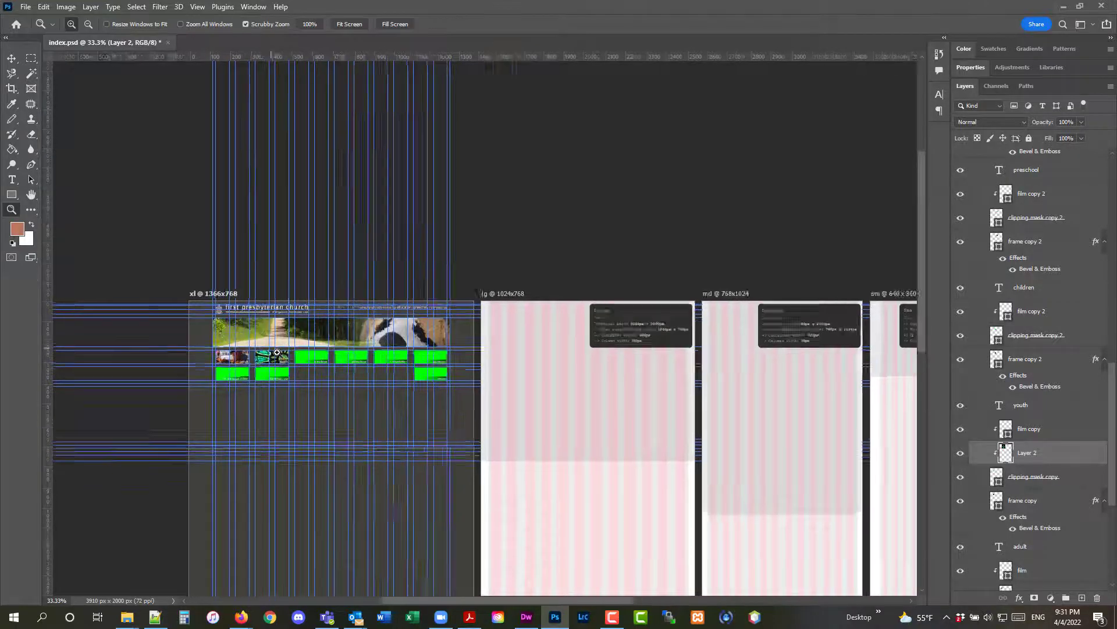
pyautogui.click(276, 351)
pyautogui.click(276, 351)
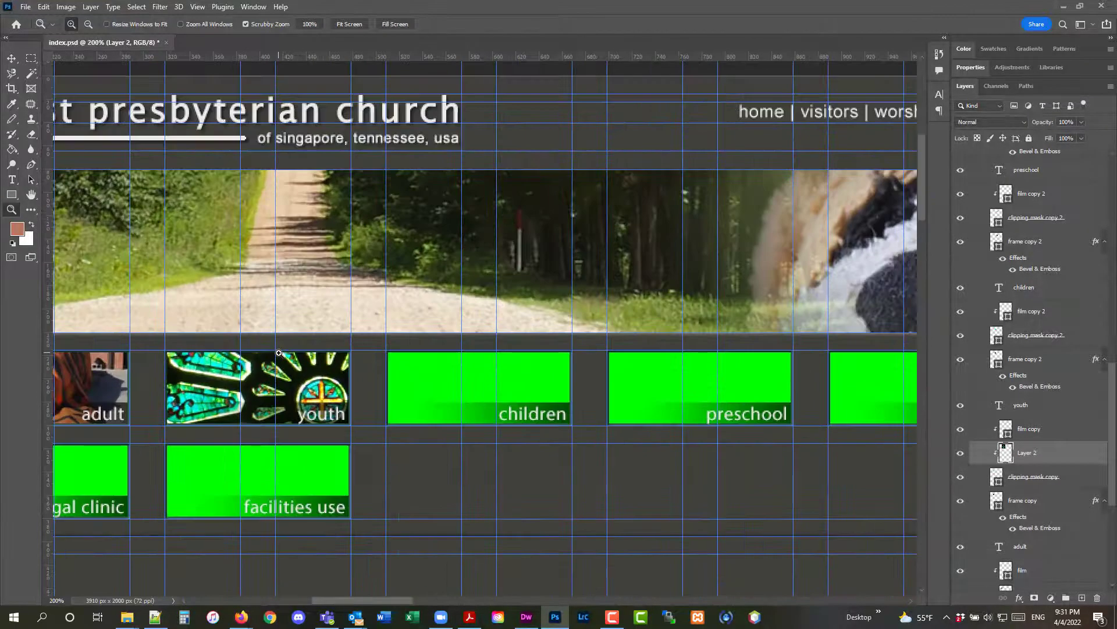
pyautogui.scroll(-2, 283, 351)
pyautogui.moveTo(405, 600); pyautogui.dragTo(390, 600)
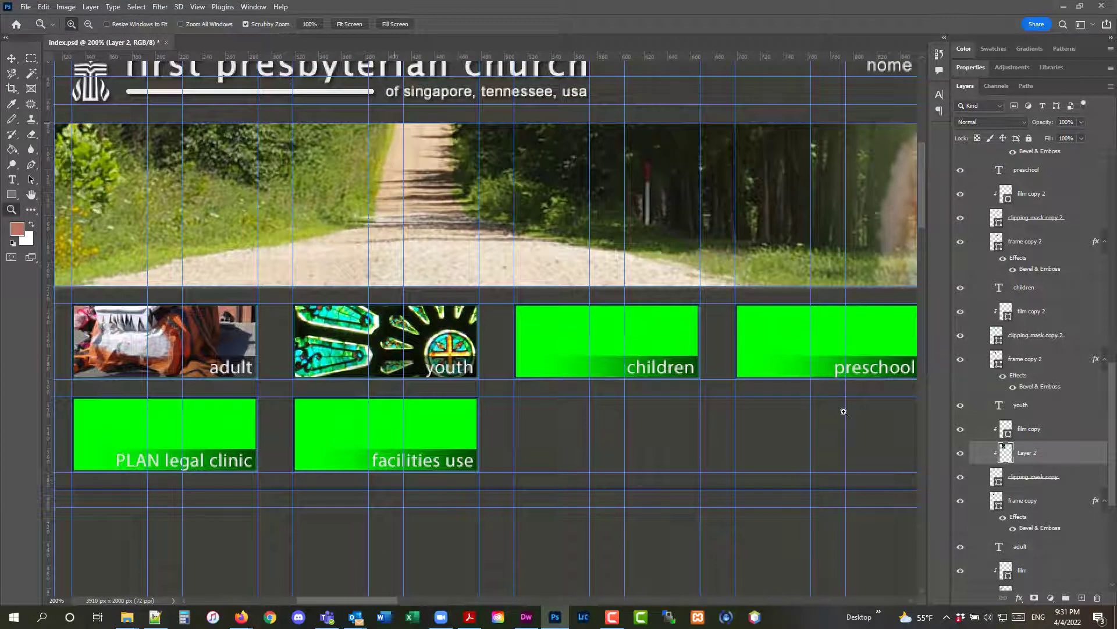
pyautogui.click(45, 6)
pyautogui.moveTo(90, 273)
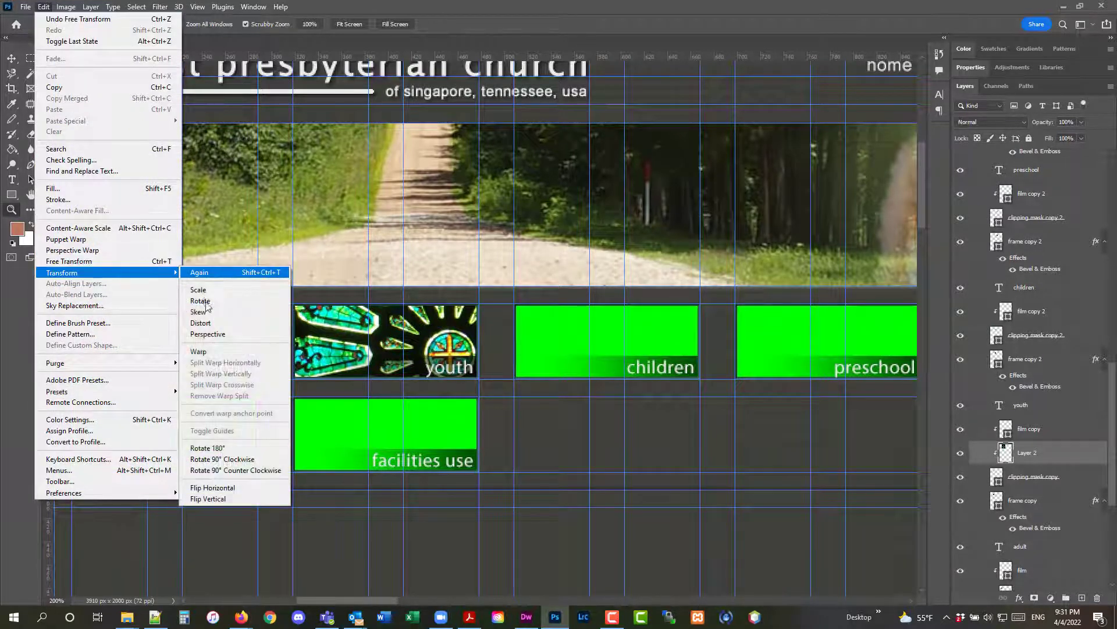
pyautogui.click(201, 289)
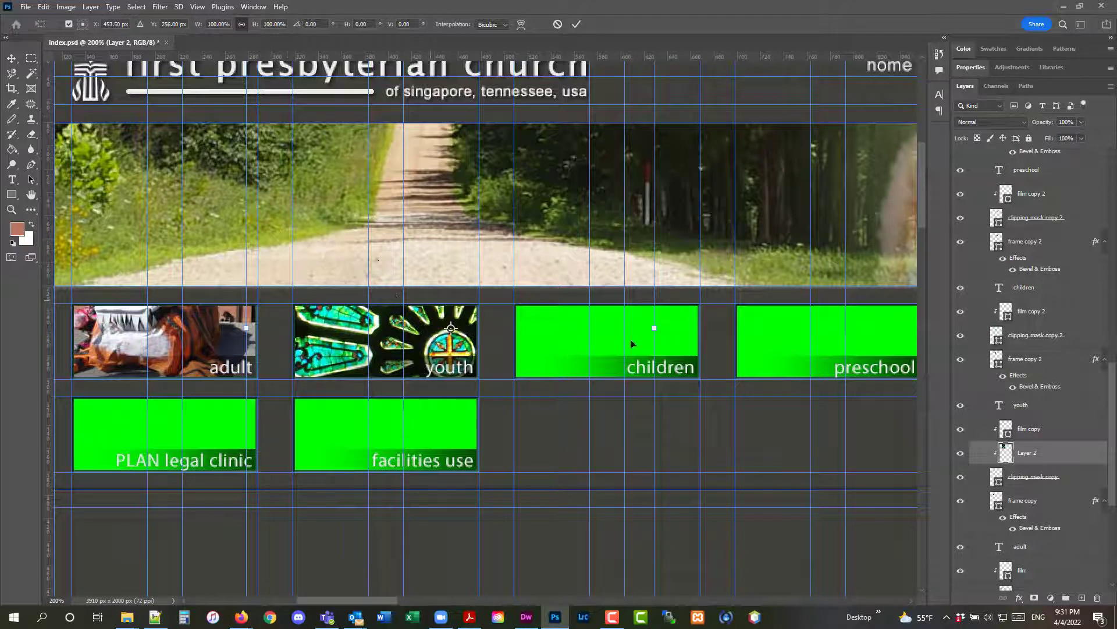
pyautogui.scroll(2, 455, 342)
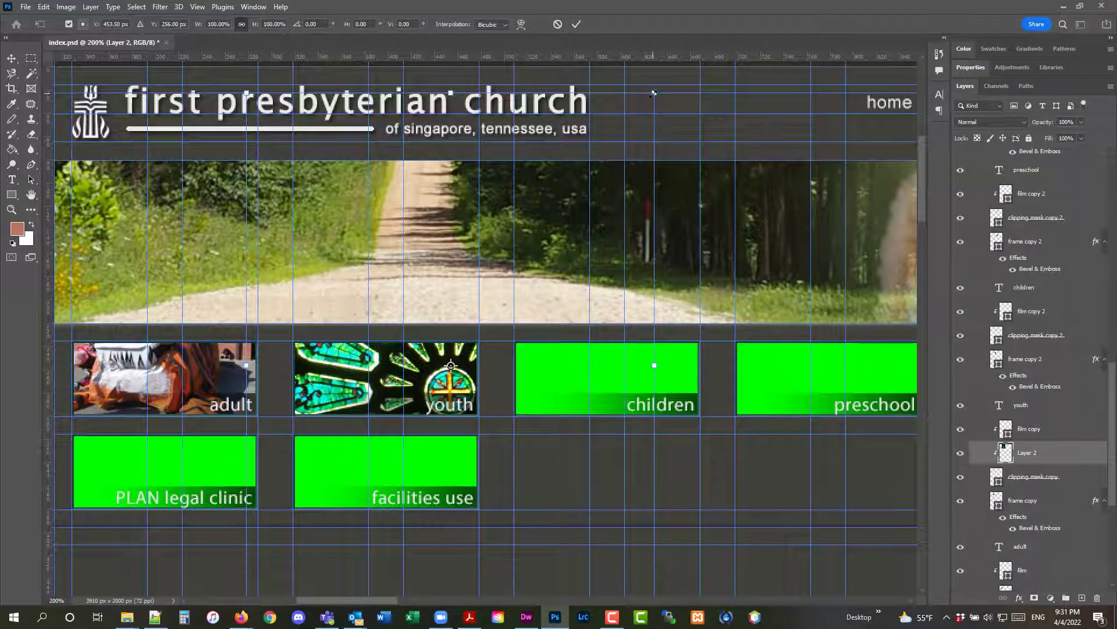
pyautogui.moveTo(647, 97); pyautogui.dragTo(595, 170)
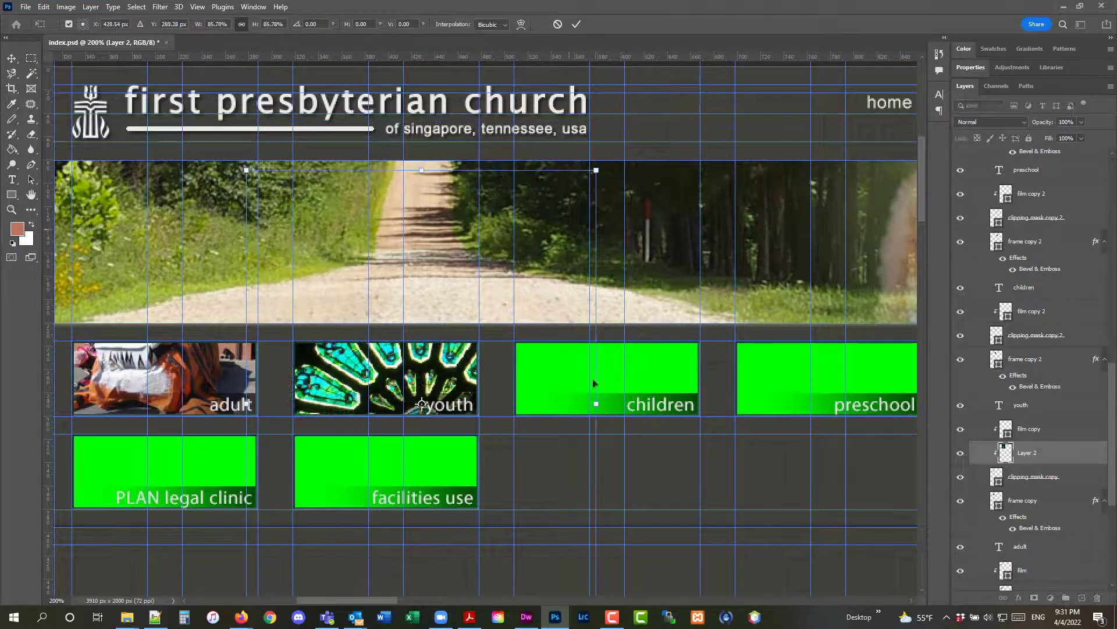
pyautogui.scroll(-3, 606, 381)
pyautogui.scroll(-2, 606, 381)
pyautogui.moveTo(596, 553); pyautogui.dragTo(526, 459)
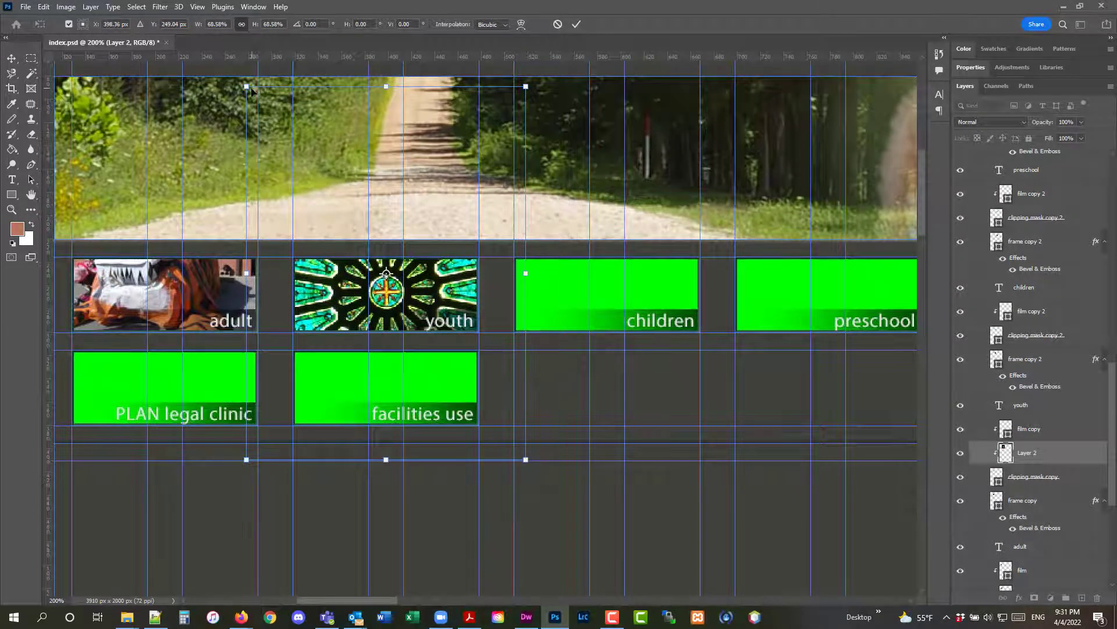
# Step: Shrink the stained-glass layer further to about 48% so the rose window spans the youth box, and apply the transform
pyautogui.moveTo(247, 87); pyautogui.dragTo(268, 120)
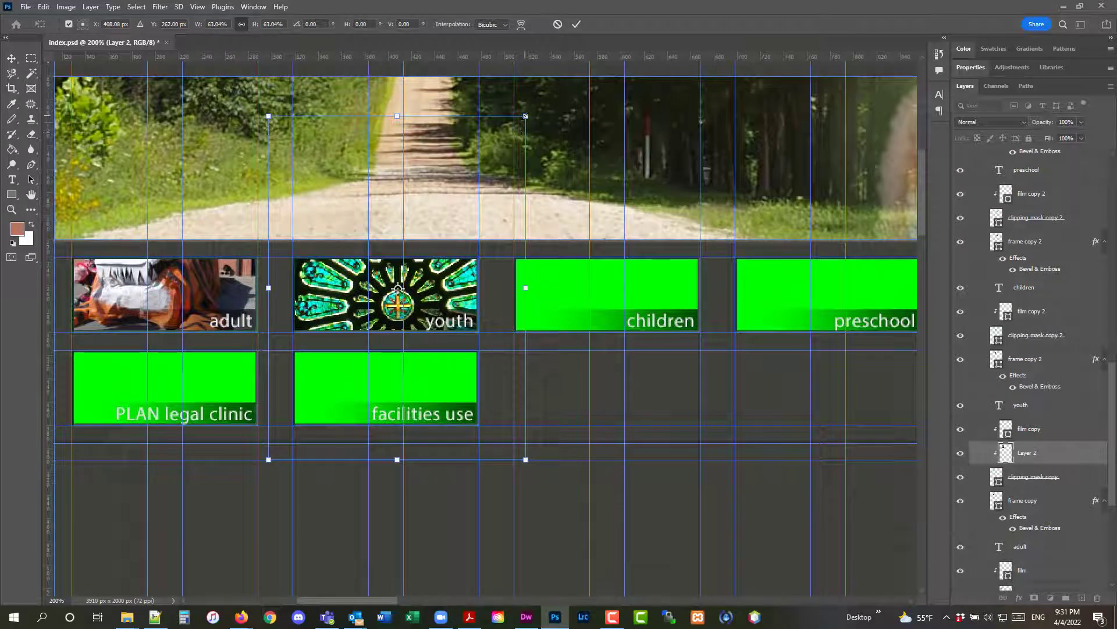
pyautogui.moveTo(525, 116); pyautogui.dragTo(458, 123)
pyautogui.moveTo(497, 460); pyautogui.dragTo(483, 440)
pyautogui.moveTo(267, 440); pyautogui.dragTo(302, 430)
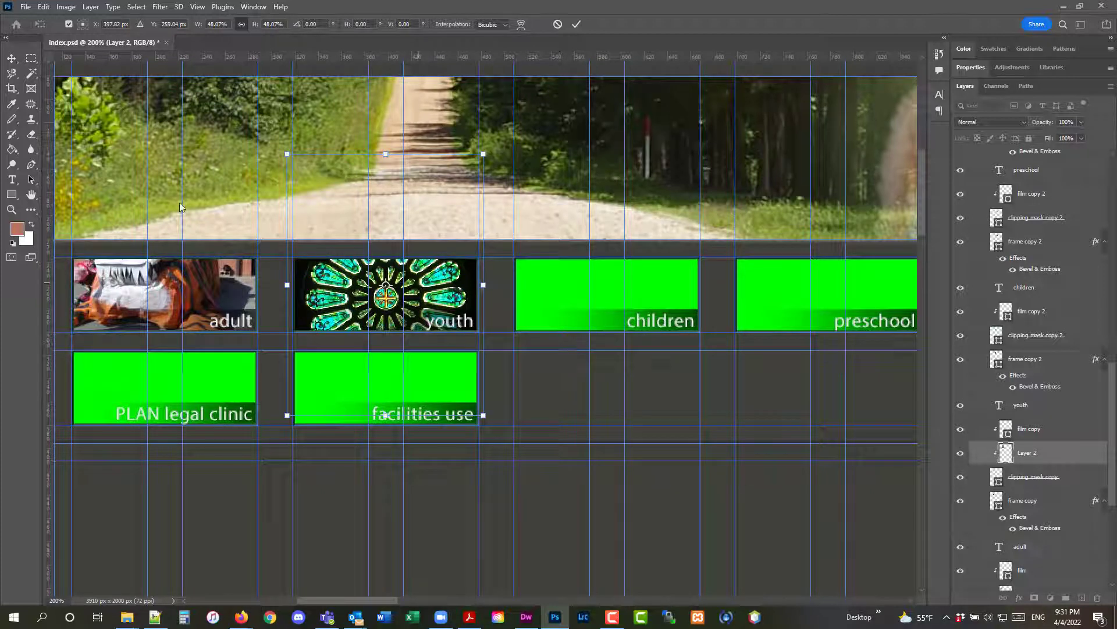
pyautogui.click(12, 58)
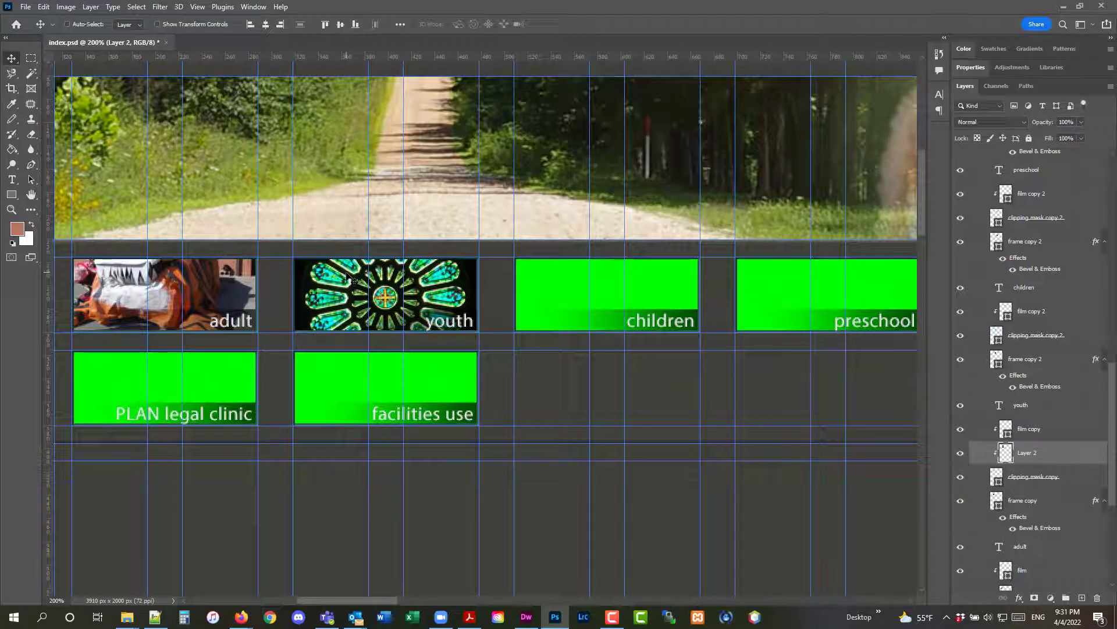
# Step: Nudge the stained-glass image 2 px down and 1 px right within the youth box, and save index.psd
pyautogui.press('Down')
pyautogui.press('Down')
pyautogui.press('Right')
pyautogui.press('Right')
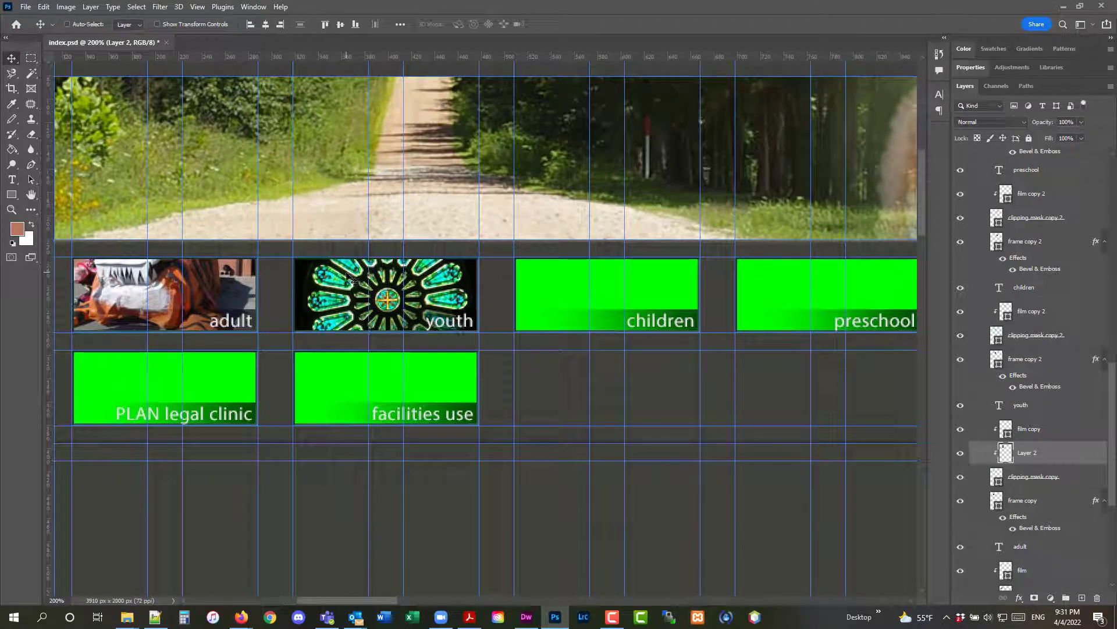
pyautogui.press('Left')
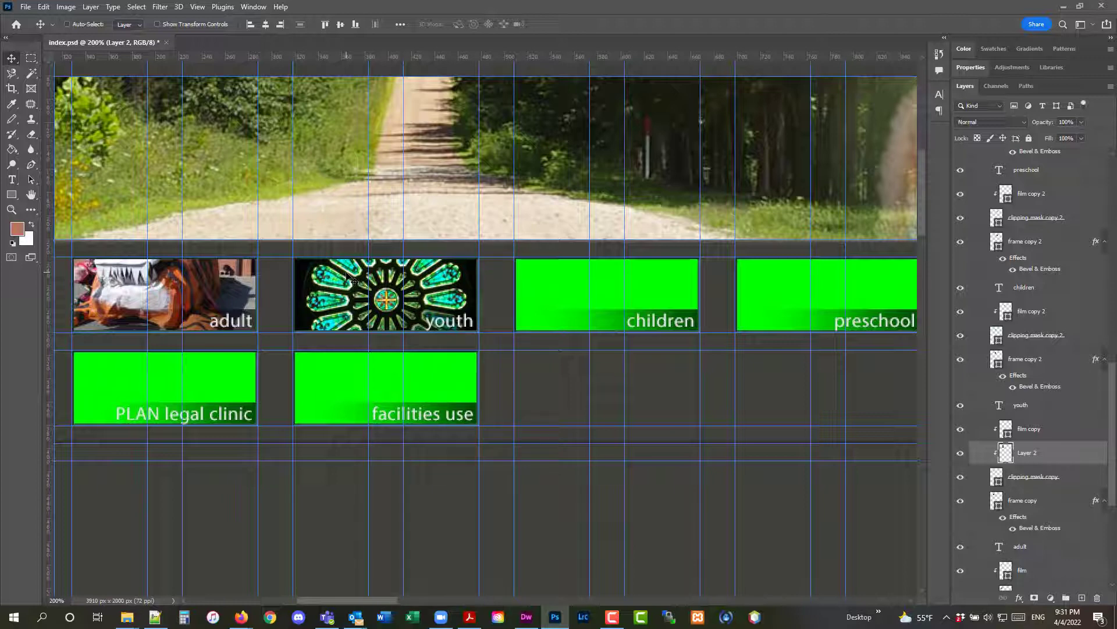
pyautogui.click(26, 7)
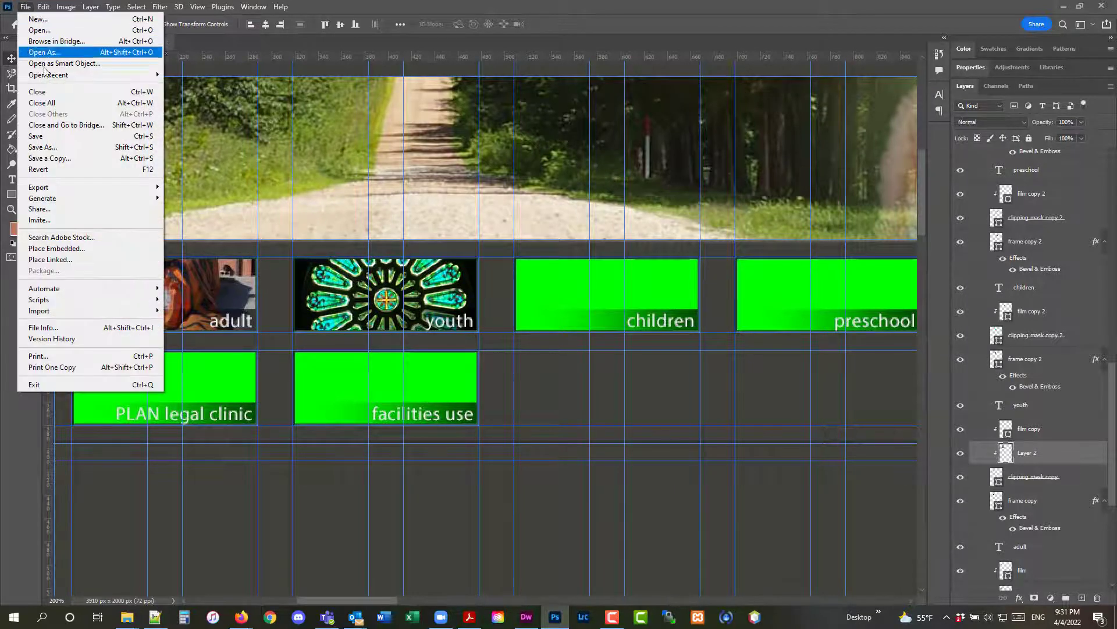
pyautogui.click(58, 136)
# Step: Select the clipping mask copy 2 layer that belongs to the children box
pyautogui.press('z')
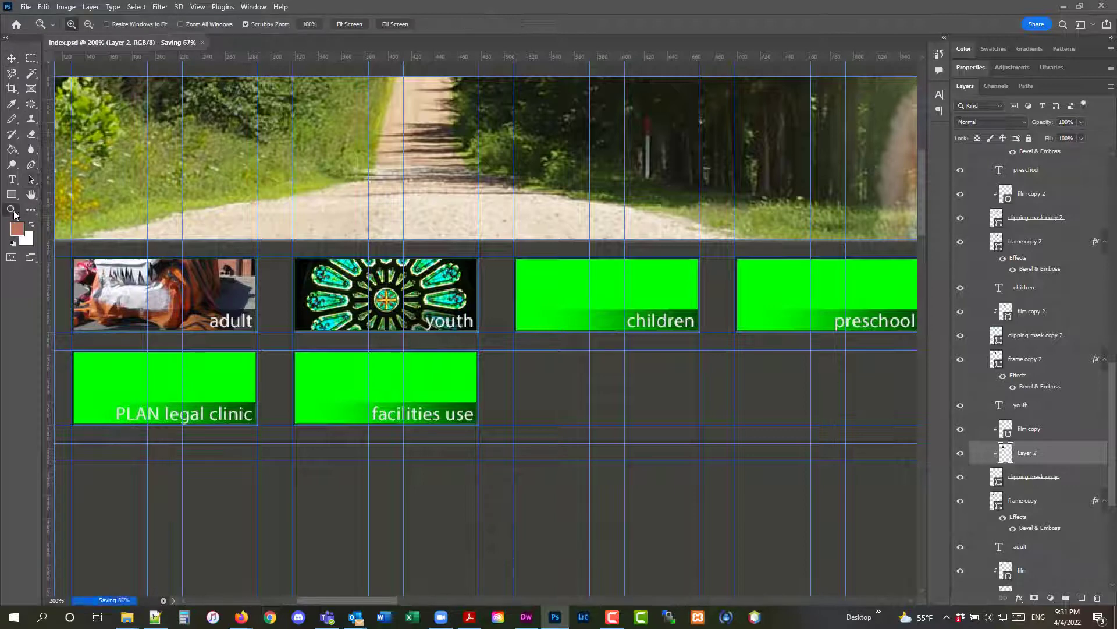
pyautogui.press('alt')
pyautogui.keyDown('alt'); pyautogui.click(682, 338); pyautogui.keyUp('alt')
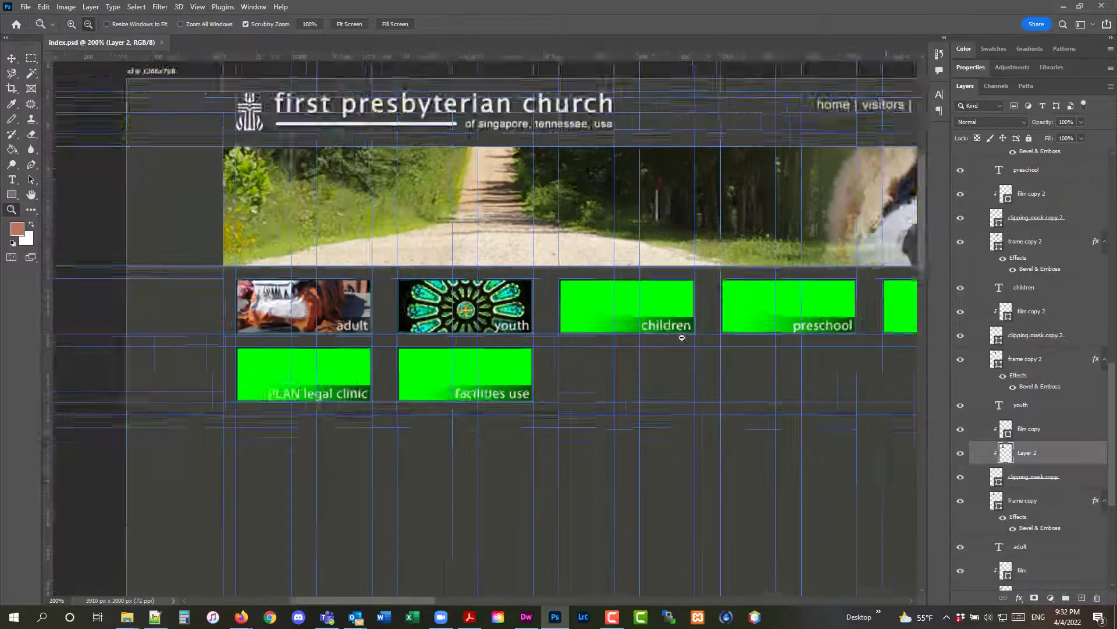
pyautogui.keyDown('alt'); pyautogui.click(682, 338); pyautogui.keyUp('alt')
pyautogui.scroll(2, 1081, 447)
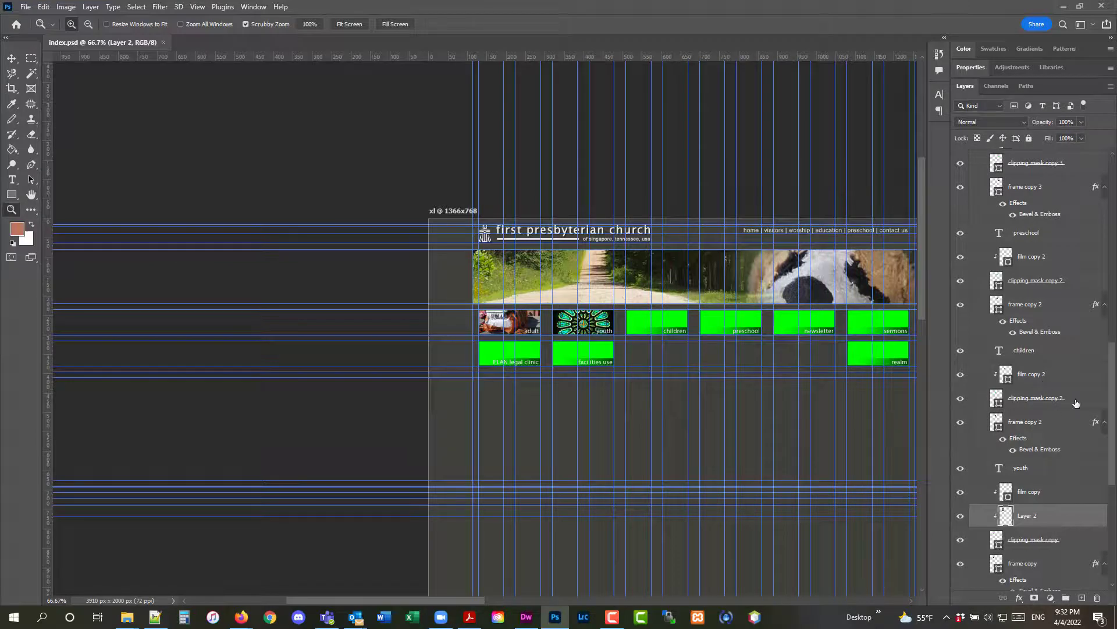
pyautogui.click(1043, 399)
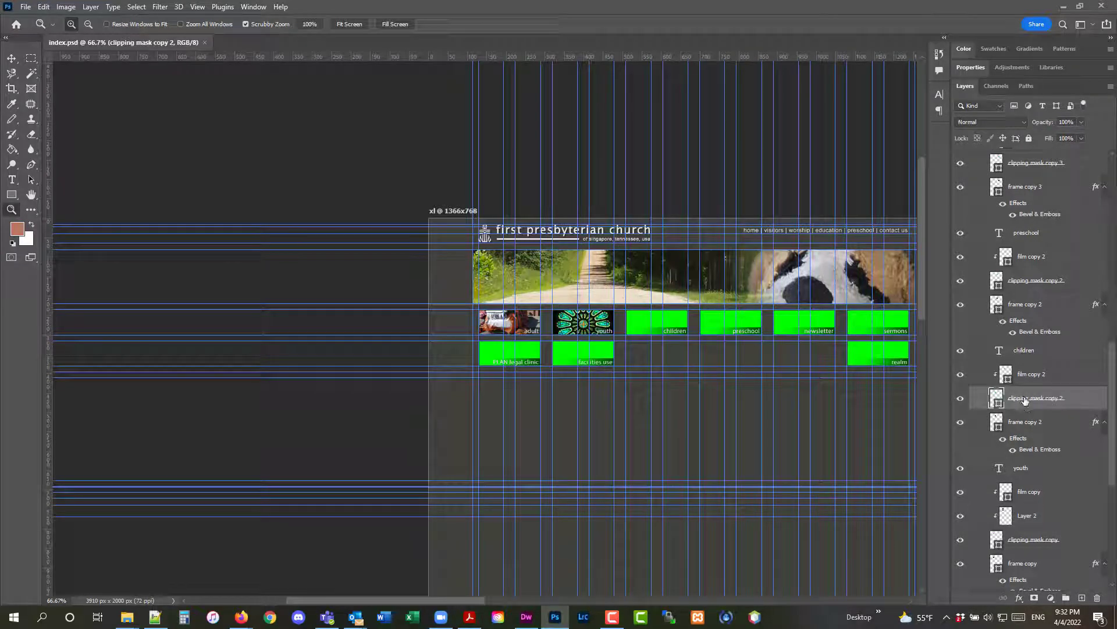
# Step: Open the pom-pom spider photo 008.JPG from the church_14_photo_image_collection folder
pyautogui.click(24, 7)
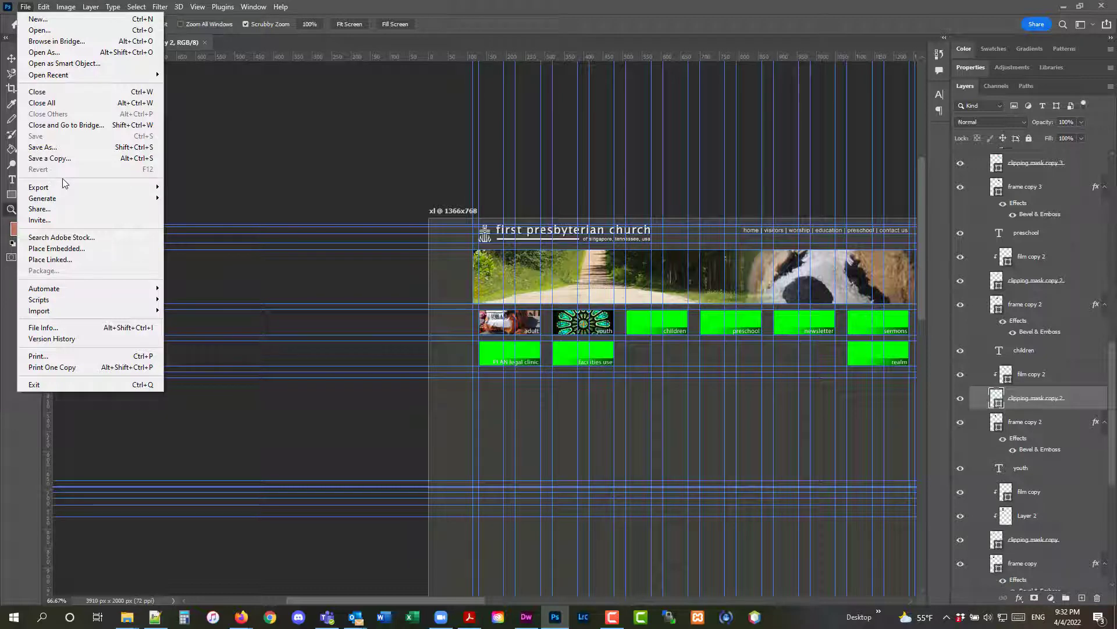
pyautogui.click(59, 157)
pyautogui.click(40, 30)
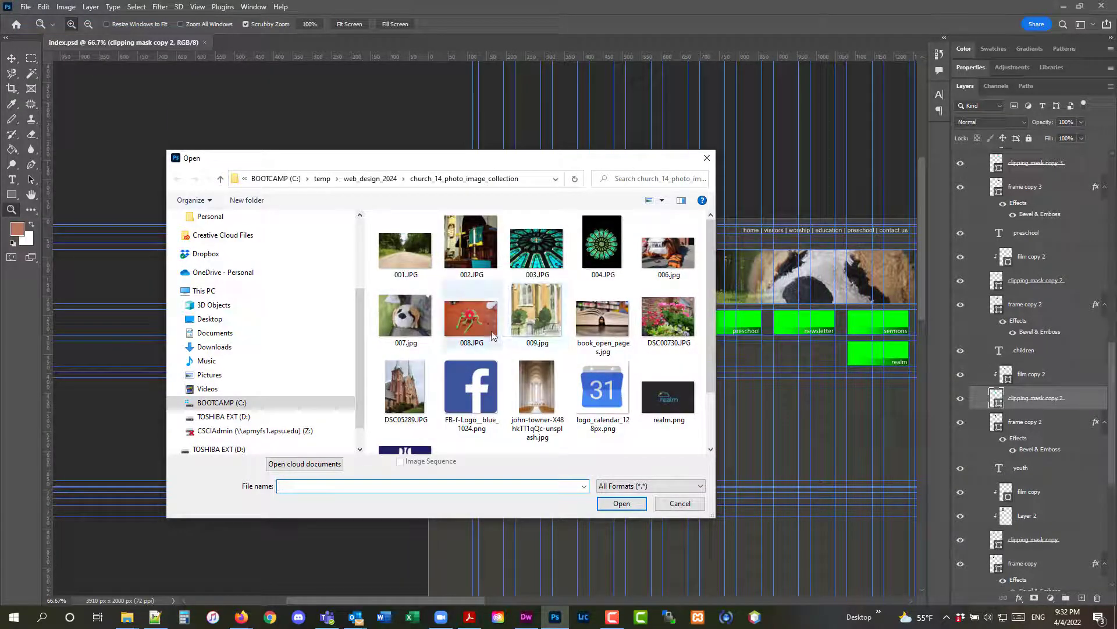
pyautogui.doubleClick(481, 330)
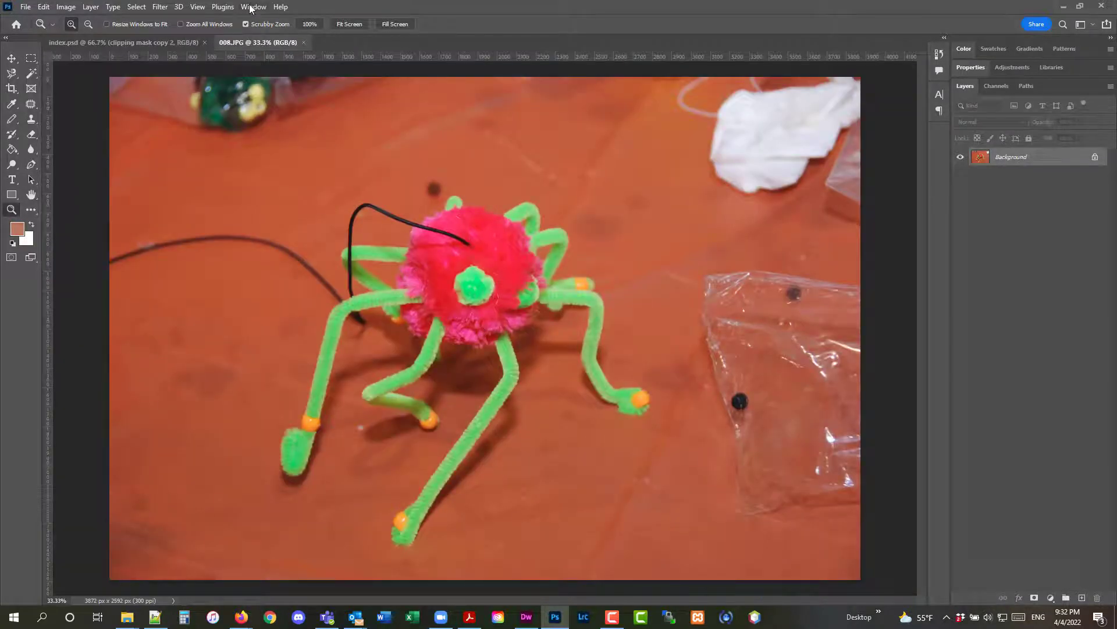
# Step: Arrange 008.JPG and index.psd side by side in a 2-up vertical layout
pyautogui.click(252, 7)
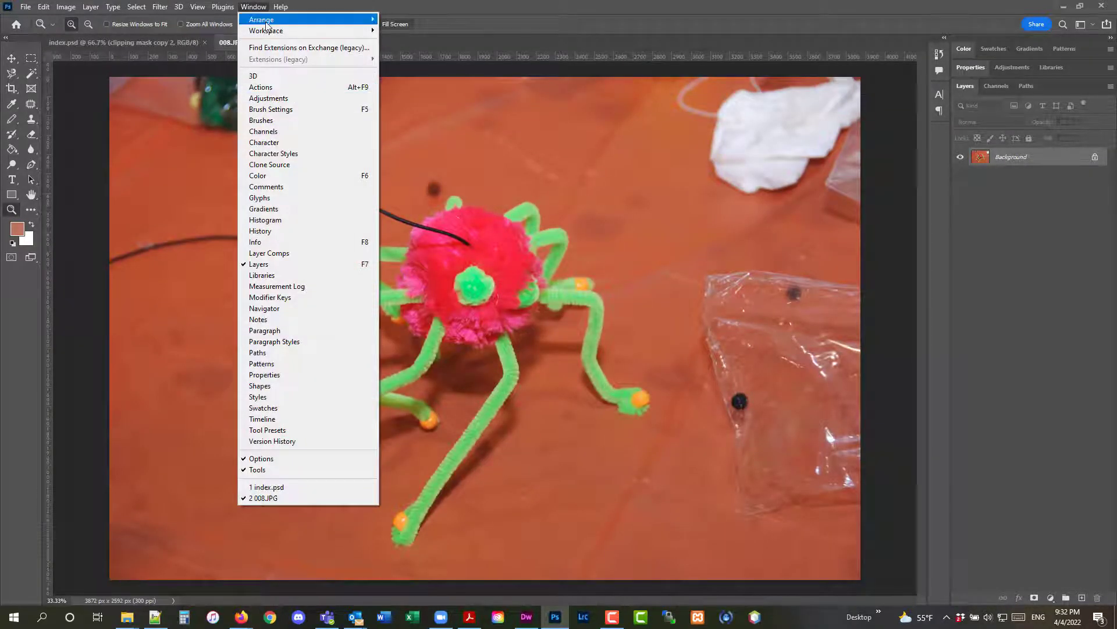
pyautogui.moveTo(299, 22)
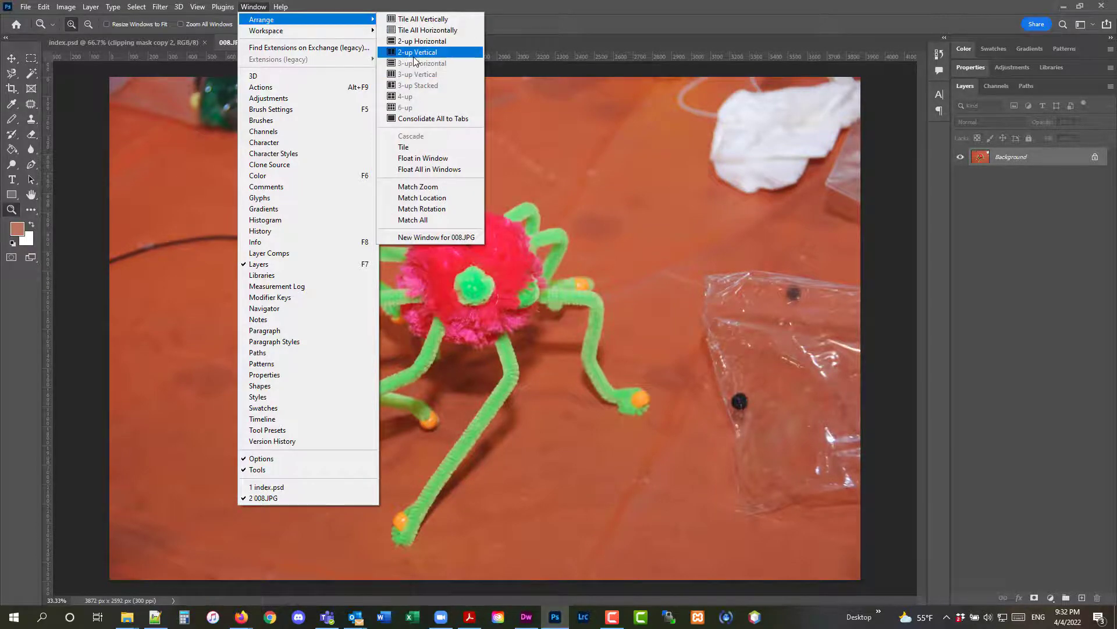
pyautogui.click(417, 52)
pyautogui.scroll(4, 512, 238)
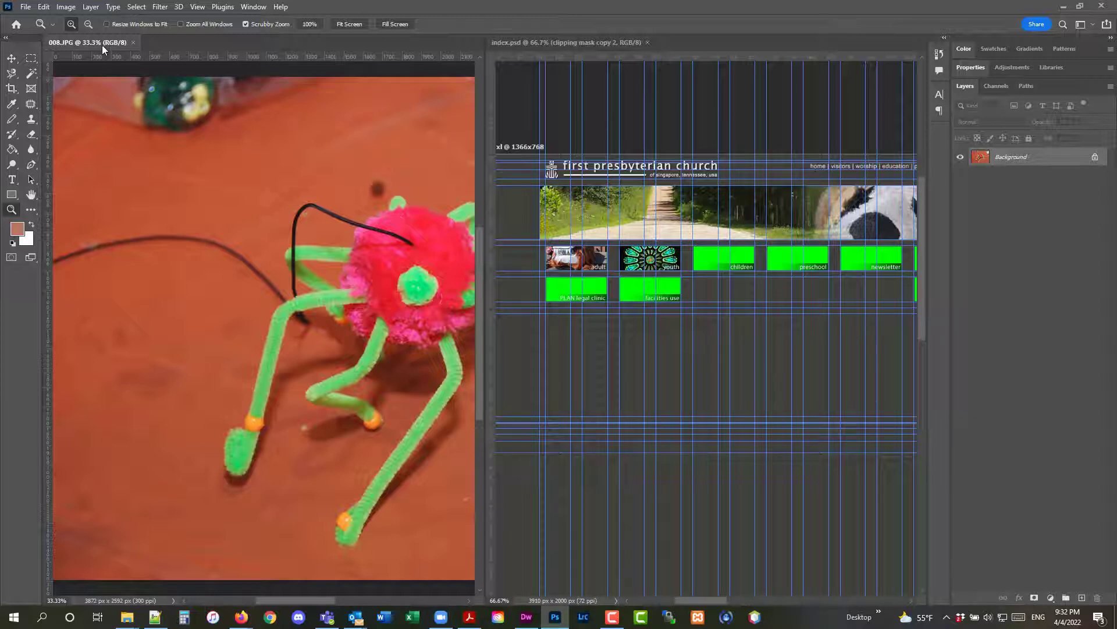
# Step: Copy the spider image into the children box of index.psd with the Move tool, and close 008.JPG
pyautogui.click(554, 44)
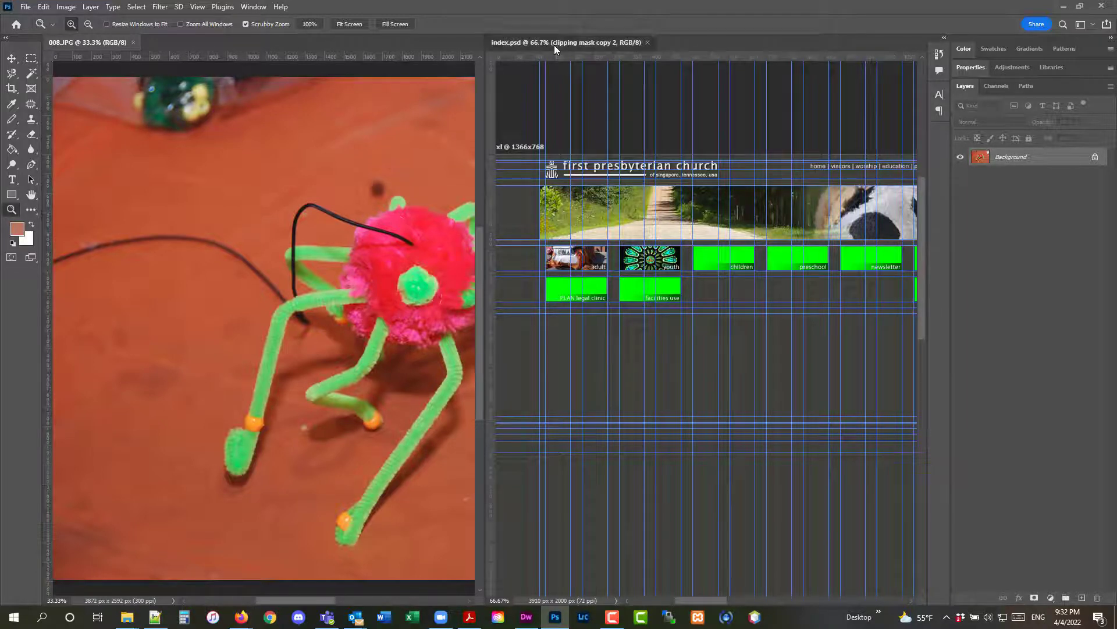
pyautogui.click(86, 43)
pyautogui.click(11, 59)
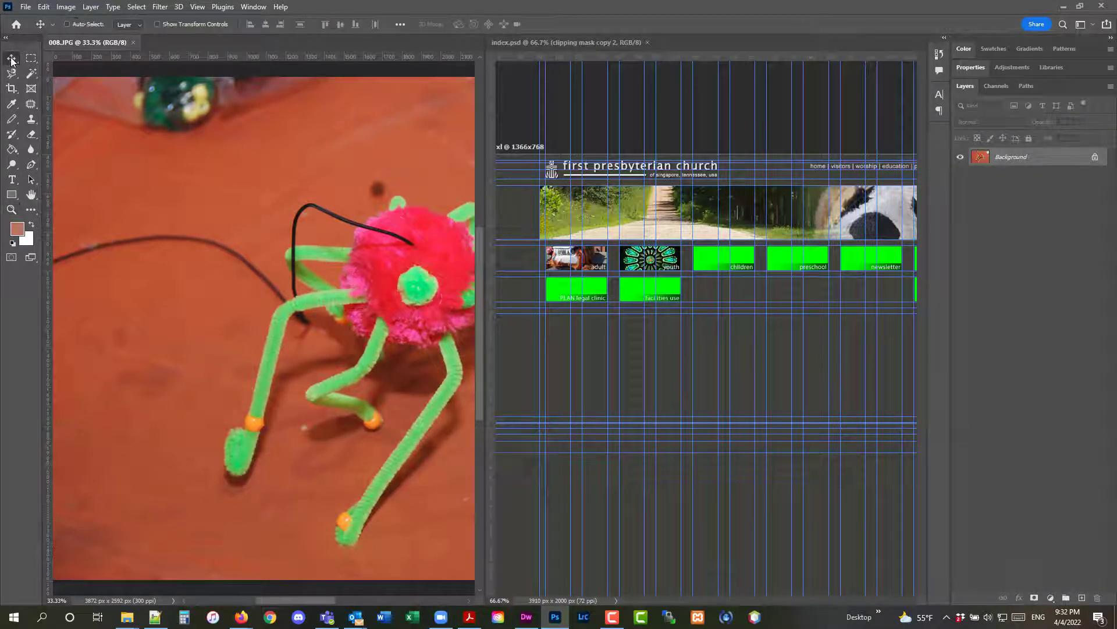
pyautogui.moveTo(341, 281); pyautogui.dragTo(729, 255)
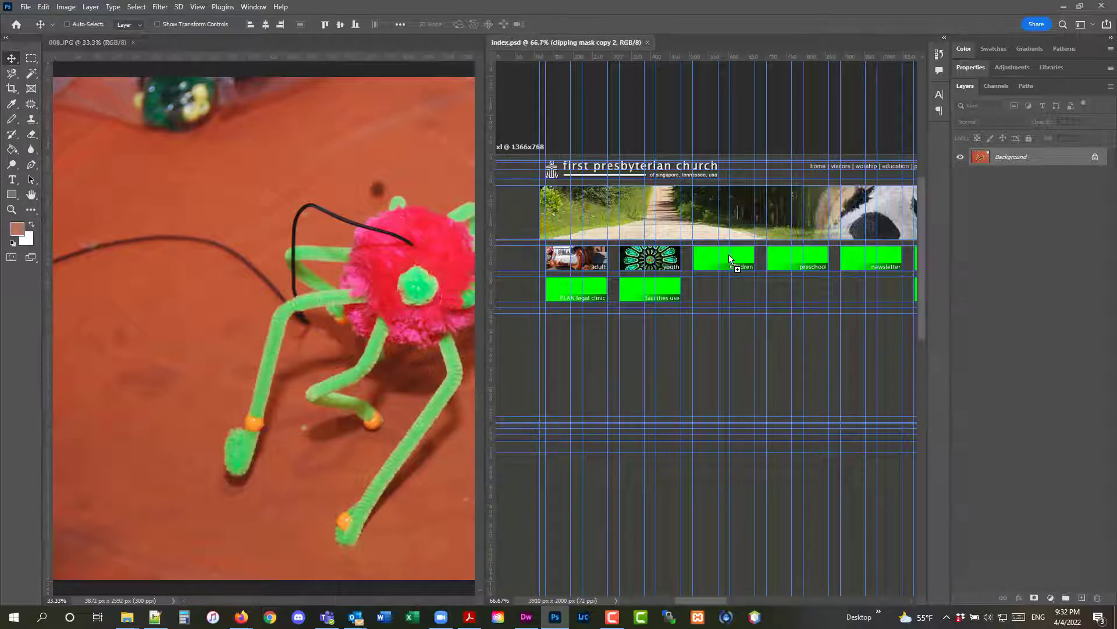
pyautogui.click(134, 40)
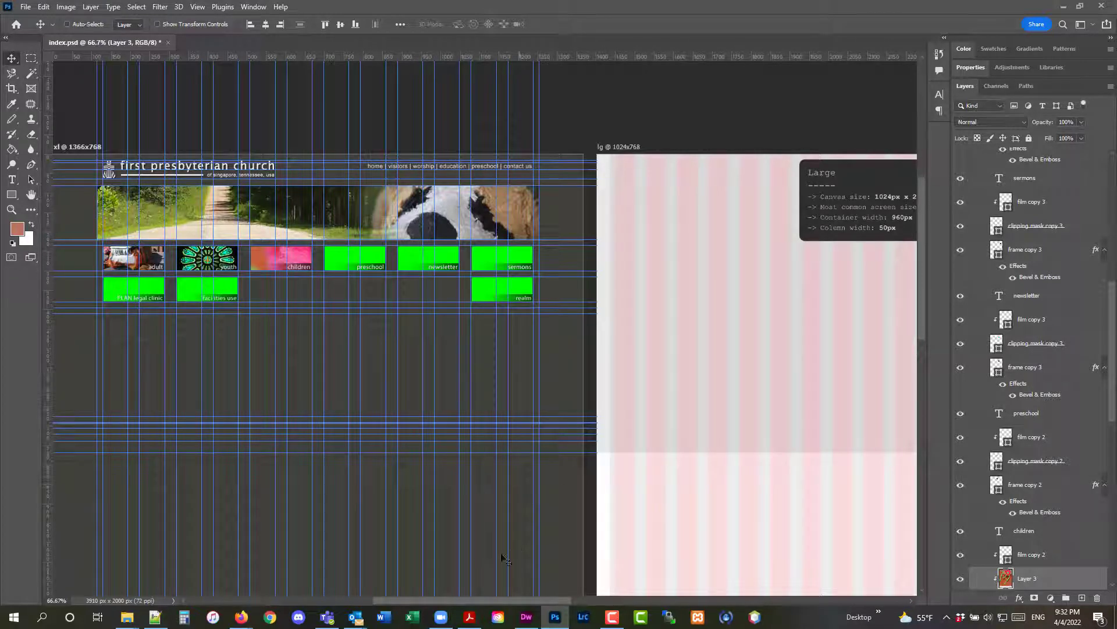
# Step: Start a proportional Scale transform on the spider photo layer and shrink it to about 75% from its upper-left corner
pyautogui.moveTo(501, 601); pyautogui.dragTo(473, 599)
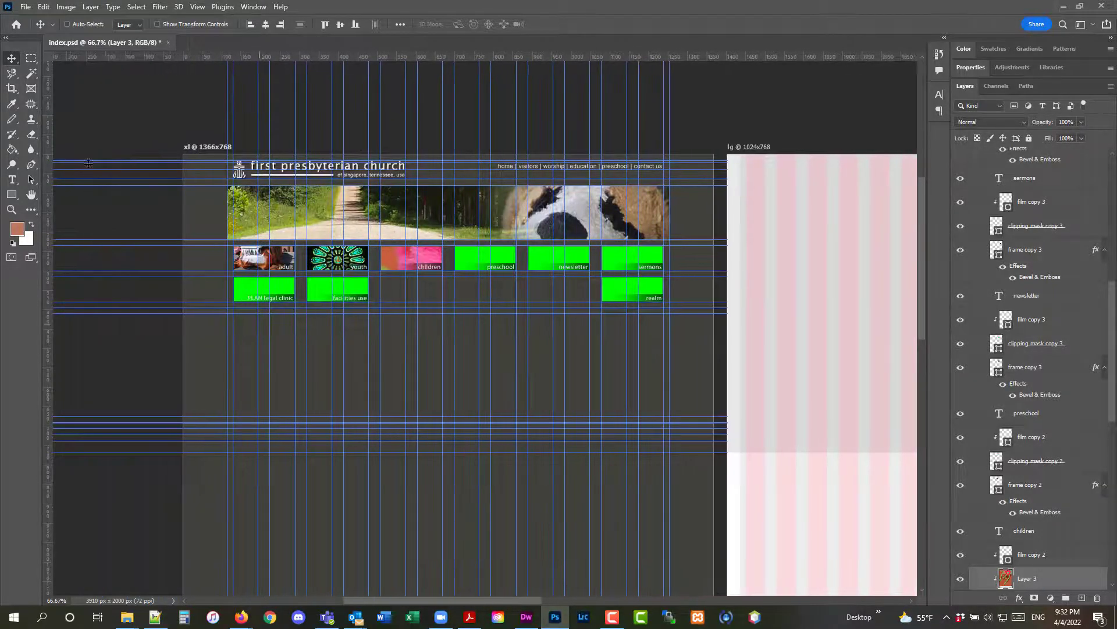
pyautogui.click(45, 8)
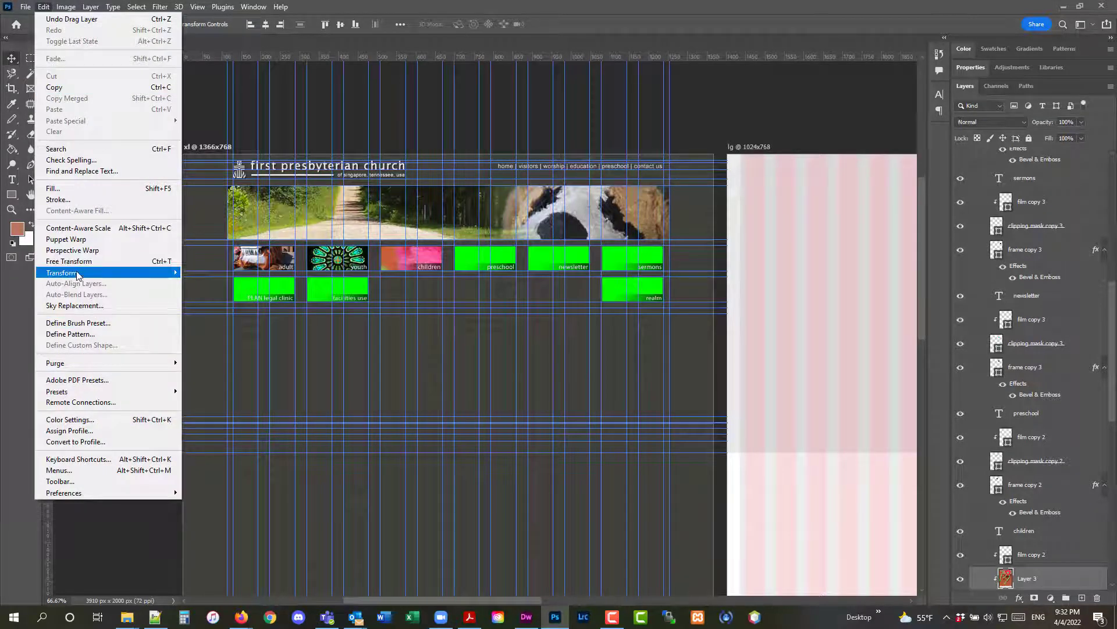
pyautogui.moveTo(140, 272)
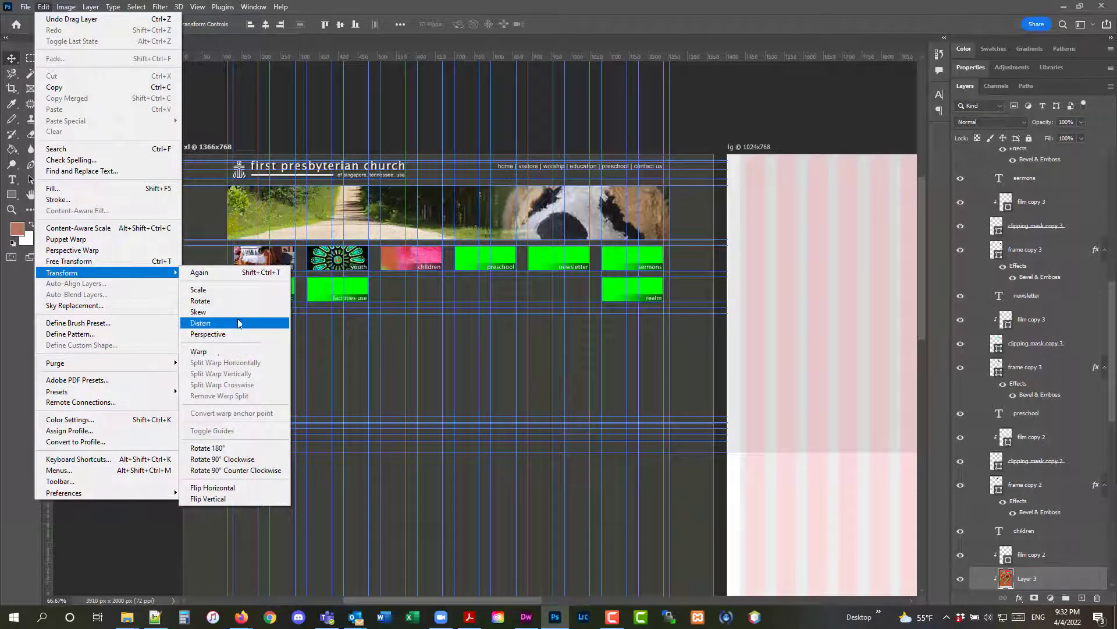
pyautogui.click(236, 289)
pyautogui.scroll(5, 320, 257)
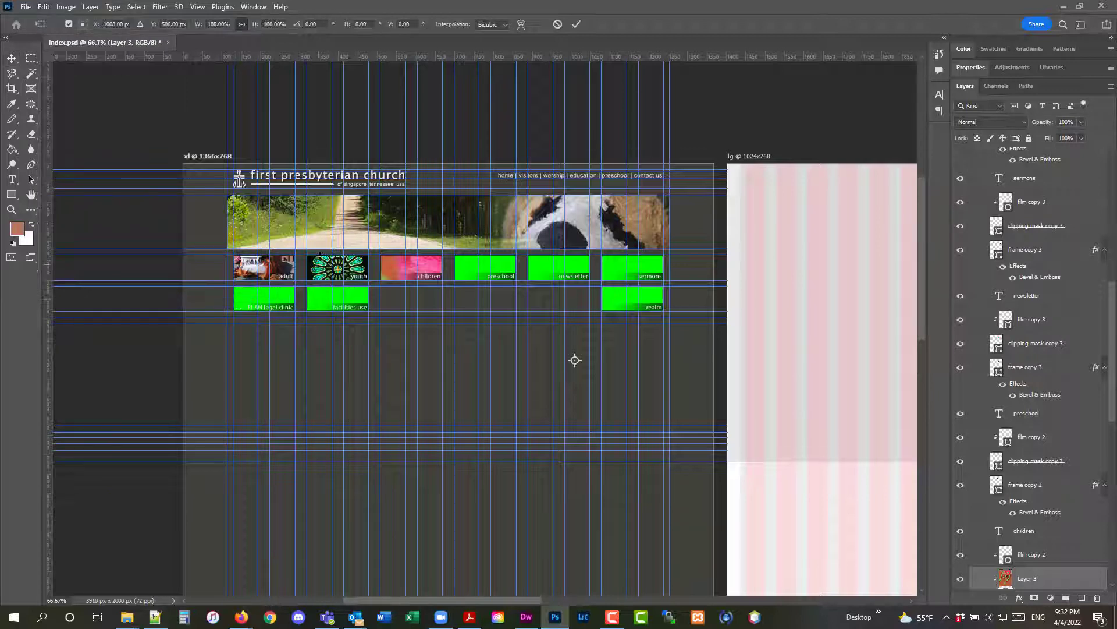
pyautogui.scroll(8, 319, 257)
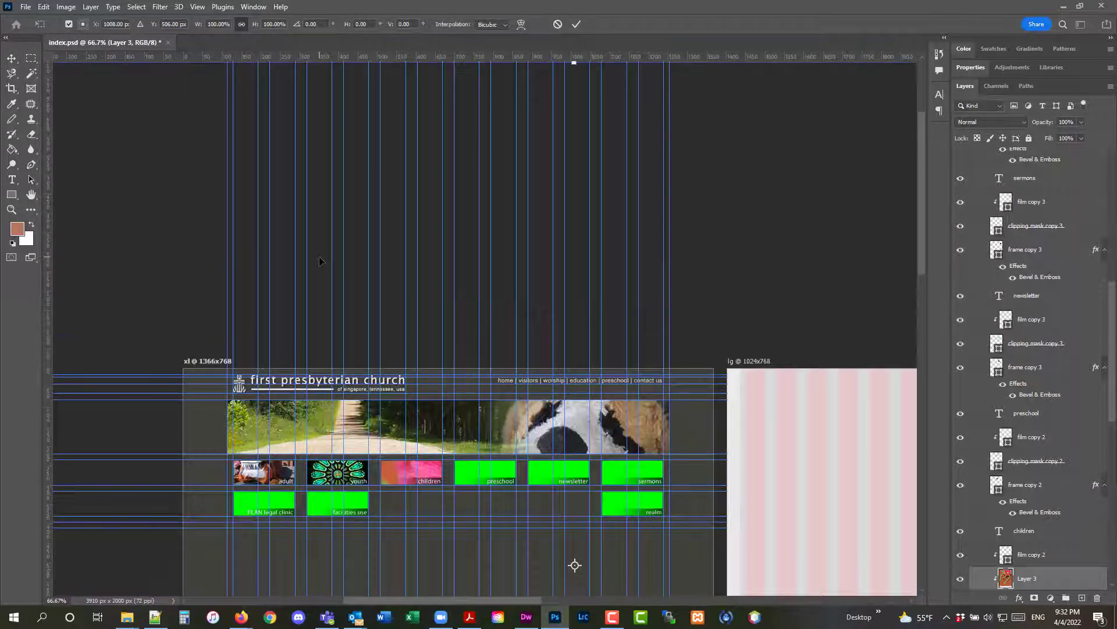
pyautogui.scroll(-2, 321, 263)
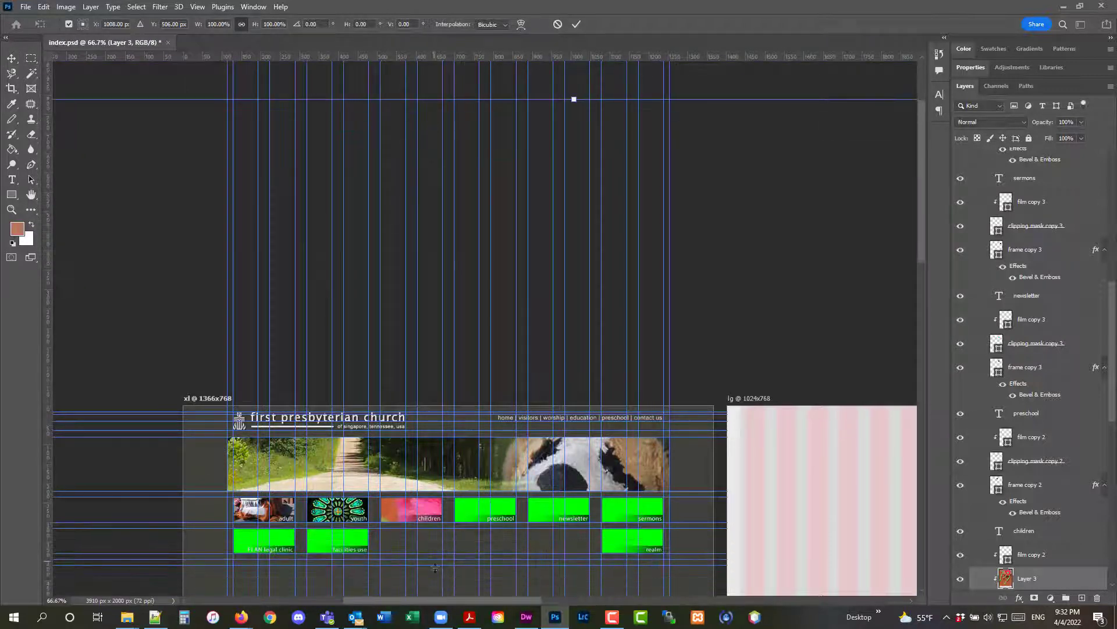
pyautogui.moveTo(433, 601); pyautogui.dragTo(363, 600)
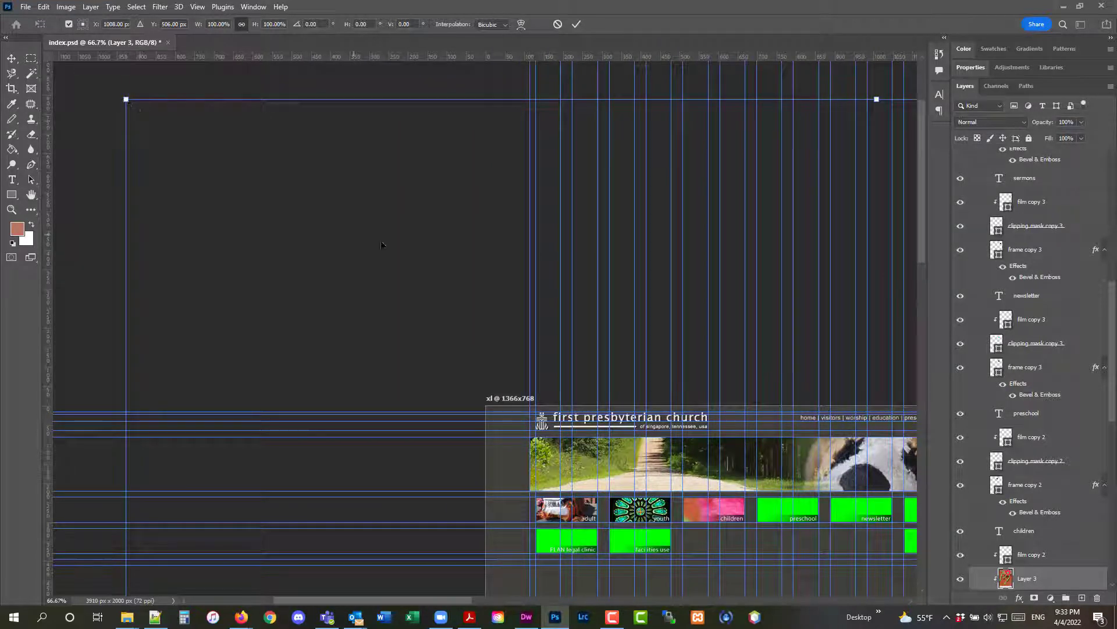
pyautogui.moveTo(125, 99); pyautogui.dragTo(503, 351)
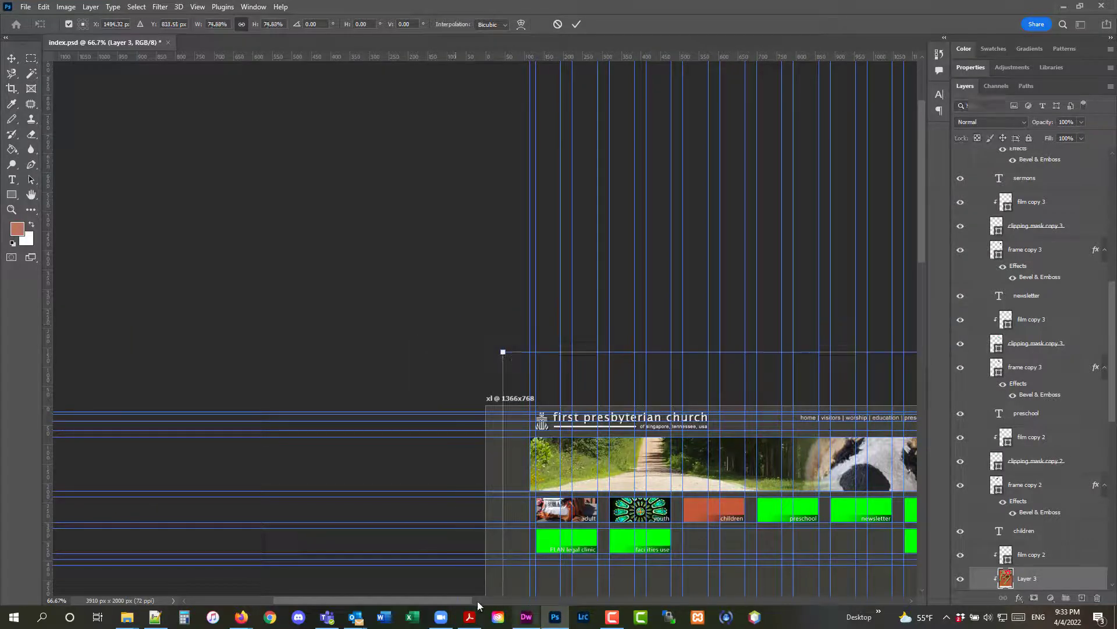
# Step: Shrink the spider photo proportionally to about 38% from its lower-right corner
pyautogui.moveTo(448, 602); pyautogui.dragTo(532, 602)
pyautogui.scroll(-10, 508, 444)
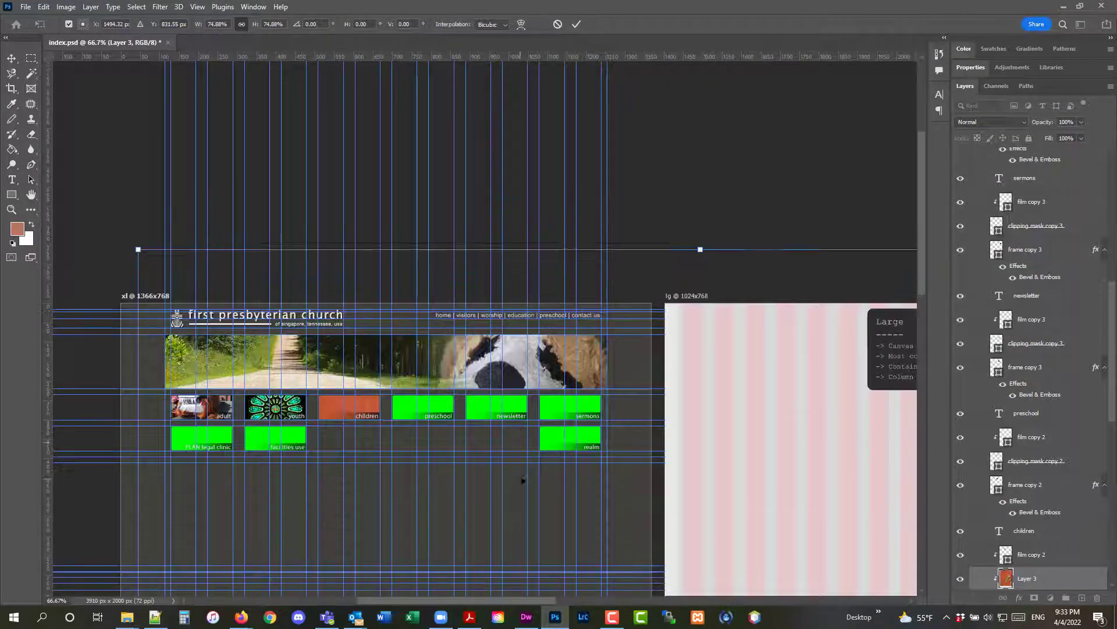
pyautogui.scroll(-3, 527, 475)
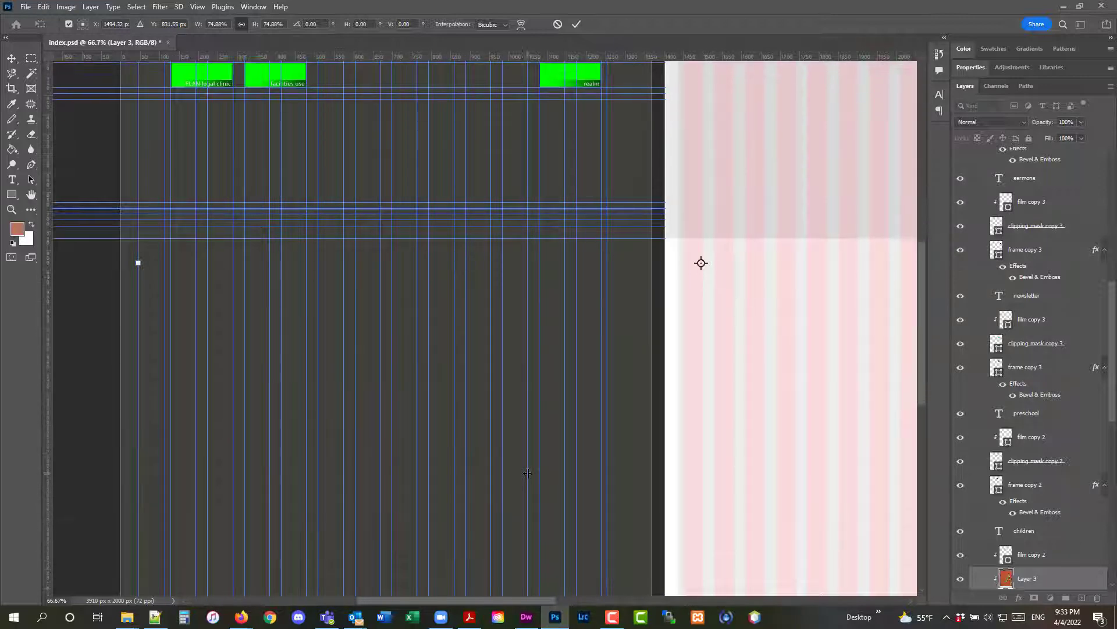
pyautogui.moveTo(492, 604); pyautogui.dragTo(556, 604)
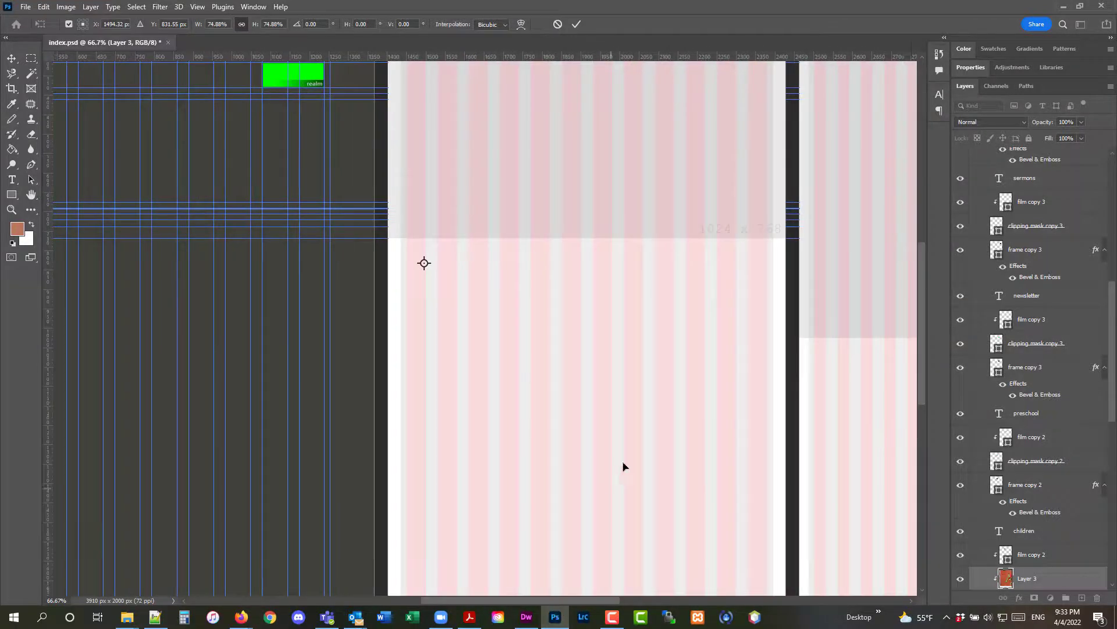
pyautogui.scroll(-4, 628, 469)
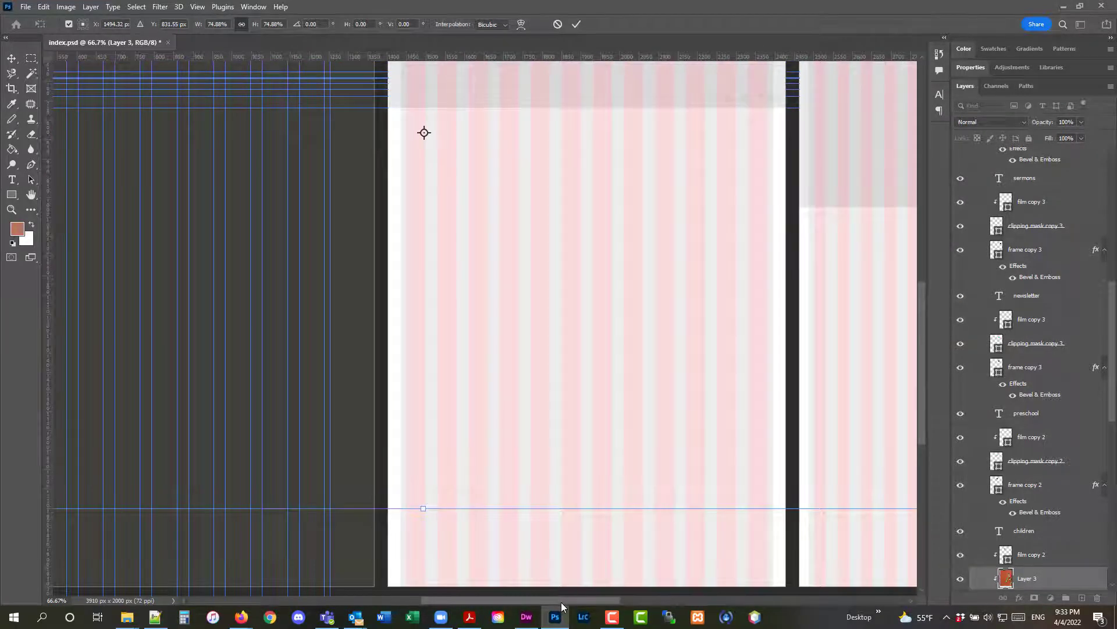
pyautogui.moveTo(561, 600); pyautogui.dragTo(609, 599)
pyautogui.moveTo(805, 506); pyautogui.dragTo(255, 139)
# Step: Reduce the spider photo further to about 23% so its frame fits around the navigation boxes
pyautogui.moveTo(501, 601); pyautogui.dragTo(376, 600)
pyautogui.scroll(3, 490, 431)
pyautogui.scroll(5, 508, 453)
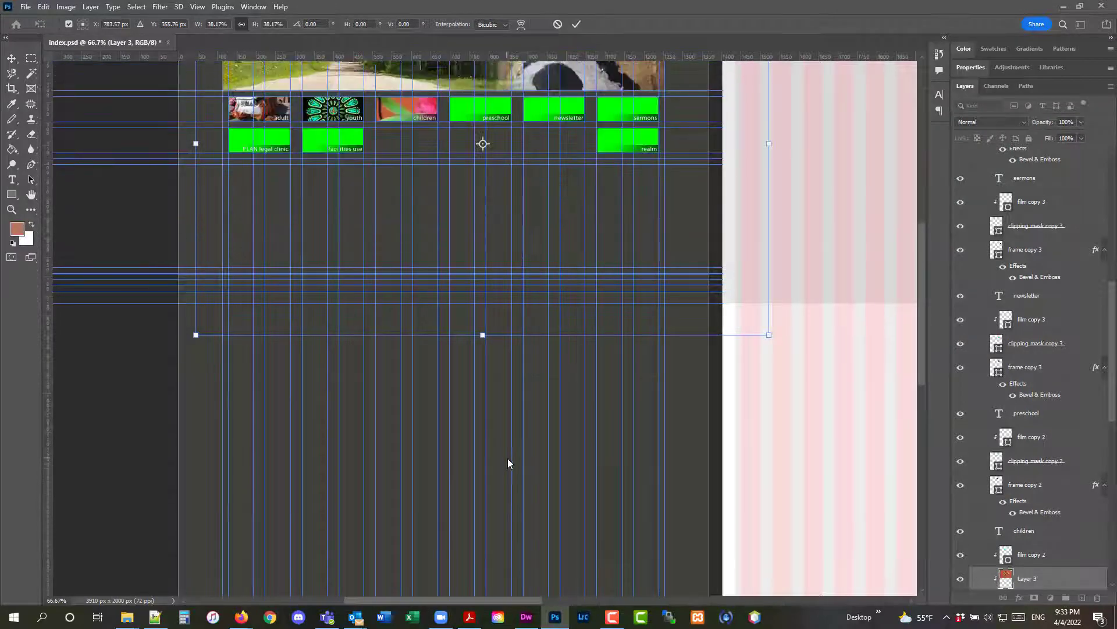
pyautogui.moveTo(769, 381); pyautogui.dragTo(546, 232)
pyautogui.scroll(1, 409, 361)
pyautogui.scroll(3, 410, 363)
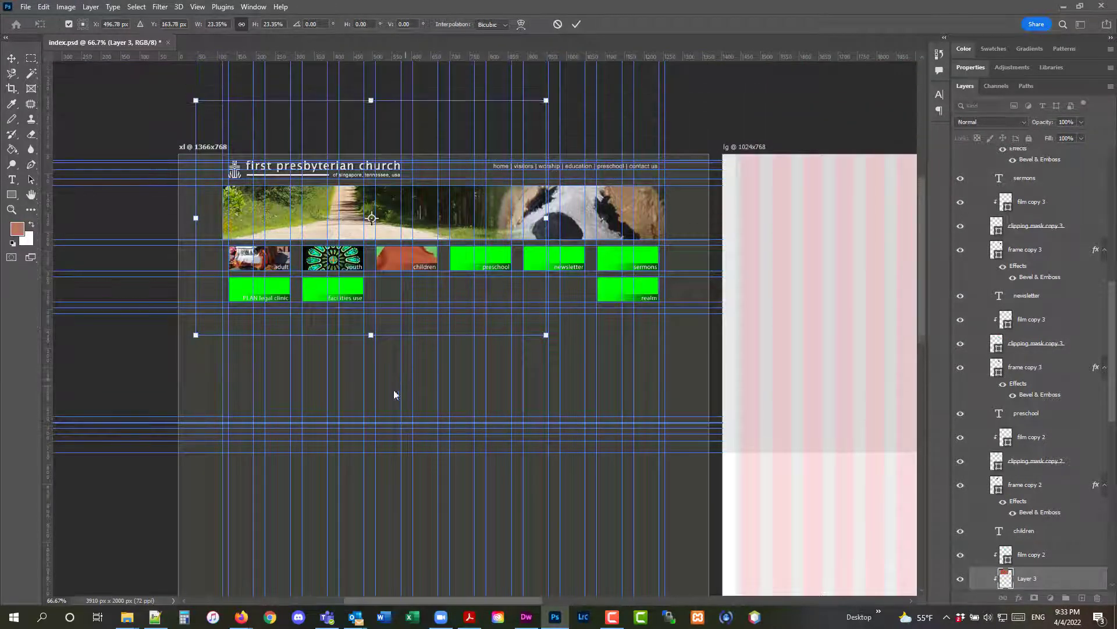
# Step: Scale the spider photo down to about 7% around the children box and apply the transform
pyautogui.moveTo(198, 139); pyautogui.dragTo(332, 230)
pyautogui.moveTo(549, 377); pyautogui.dragTo(500, 341)
pyautogui.moveTo(500, 228); pyautogui.dragTo(472, 270)
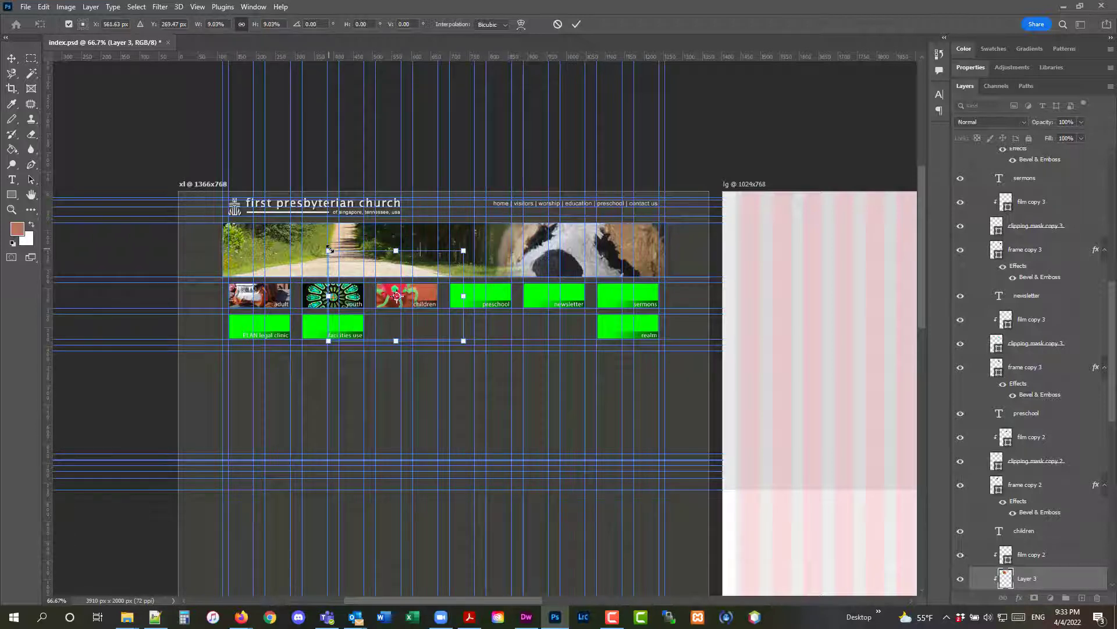
pyautogui.moveTo(329, 250); pyautogui.dragTo(359, 266)
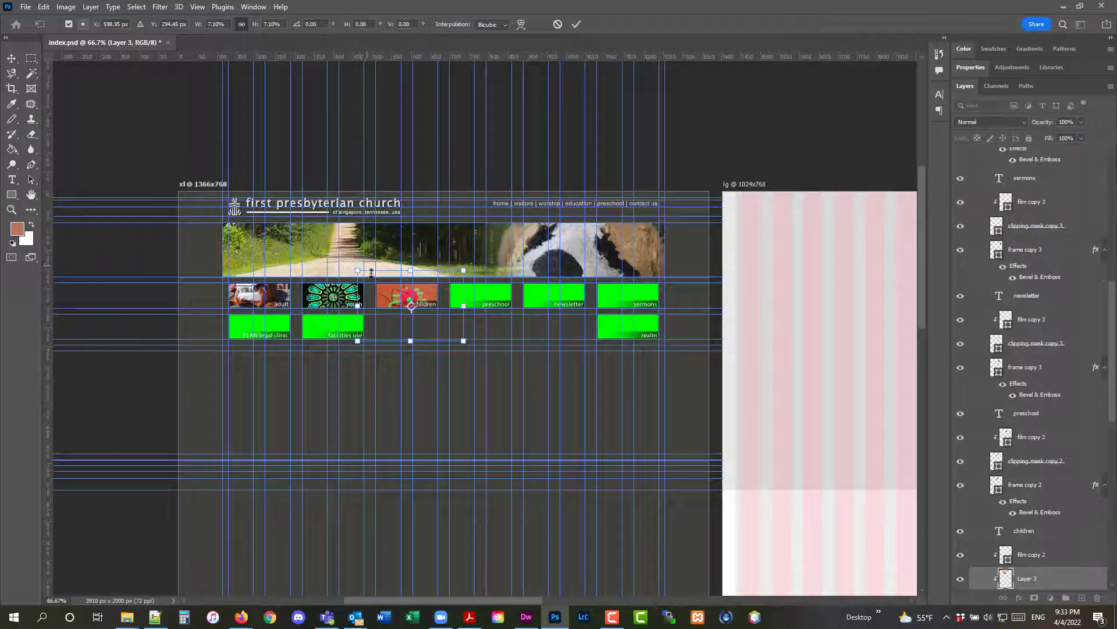
pyautogui.press('Return')
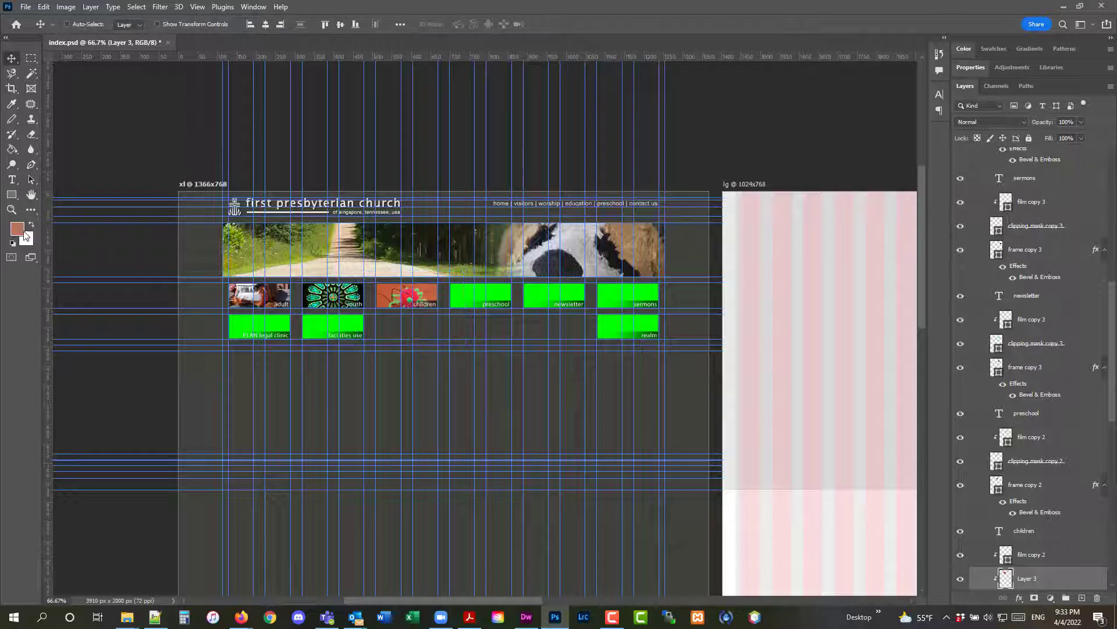
# Step: Nudge the spider photo up and slightly left so the spider sits clear within the children box
pyautogui.click(12, 209)
pyautogui.click(391, 288)
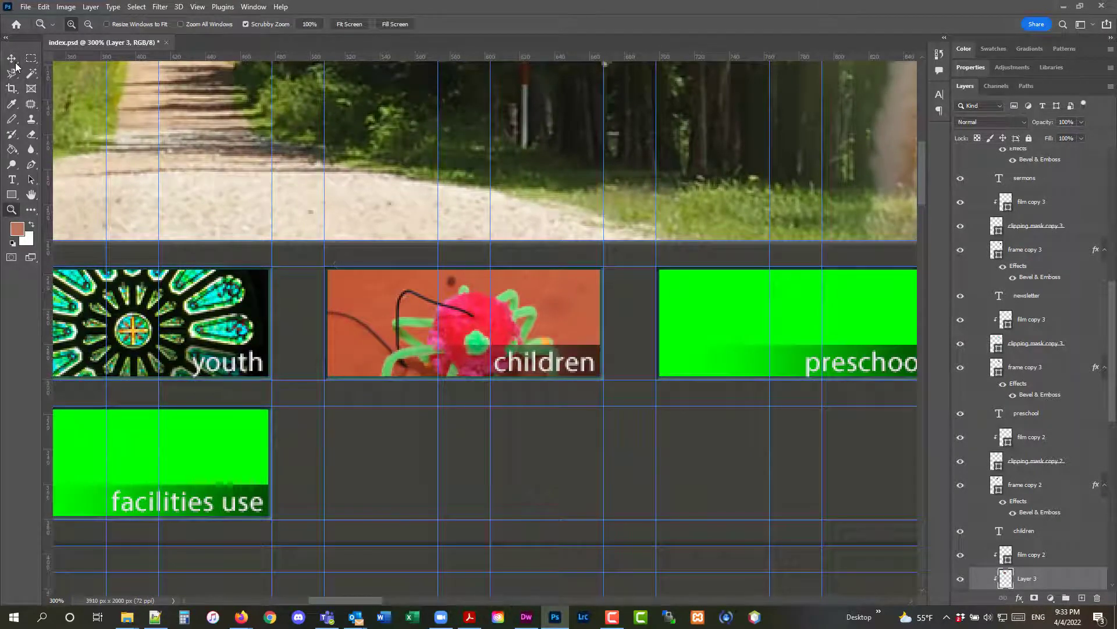
pyautogui.click(12, 59)
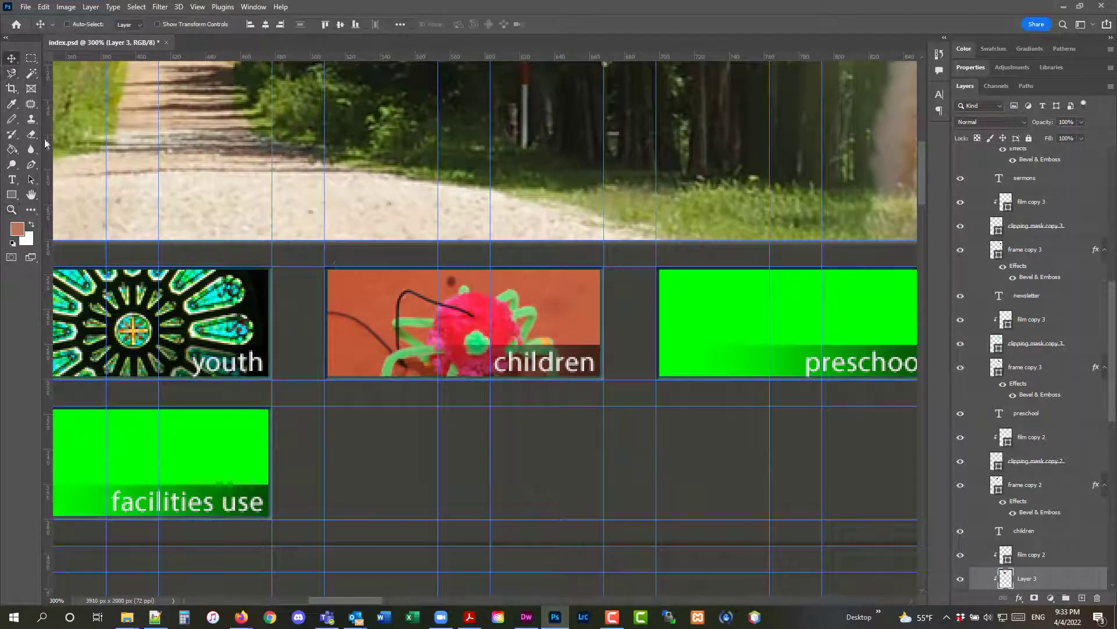
pyautogui.press('Up')
pyautogui.press('Up')
pyautogui.press('Up')
pyautogui.press('Up')
pyautogui.press('Up')
pyautogui.press('Up')
pyautogui.press('Up')
pyautogui.press('Up')
pyautogui.press('Up')
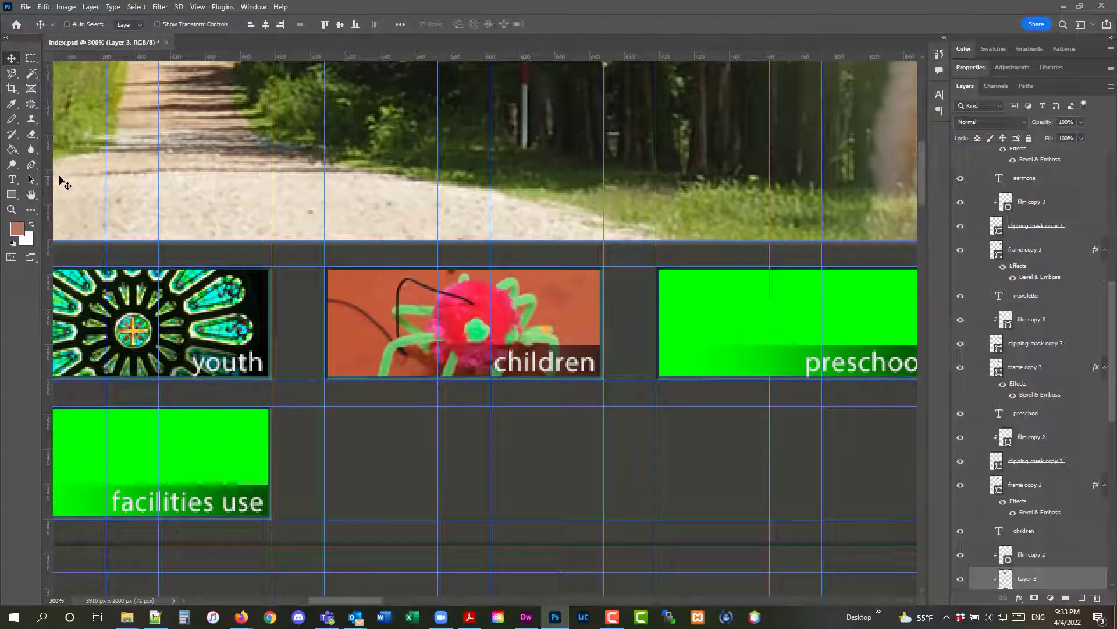
pyautogui.press('Left')
pyautogui.press('Left')
pyautogui.press('Left')
pyautogui.press('Left')
pyautogui.press('Left')
pyautogui.press('Up')
pyautogui.press('Up')
pyautogui.press('Up')
pyautogui.press('Up')
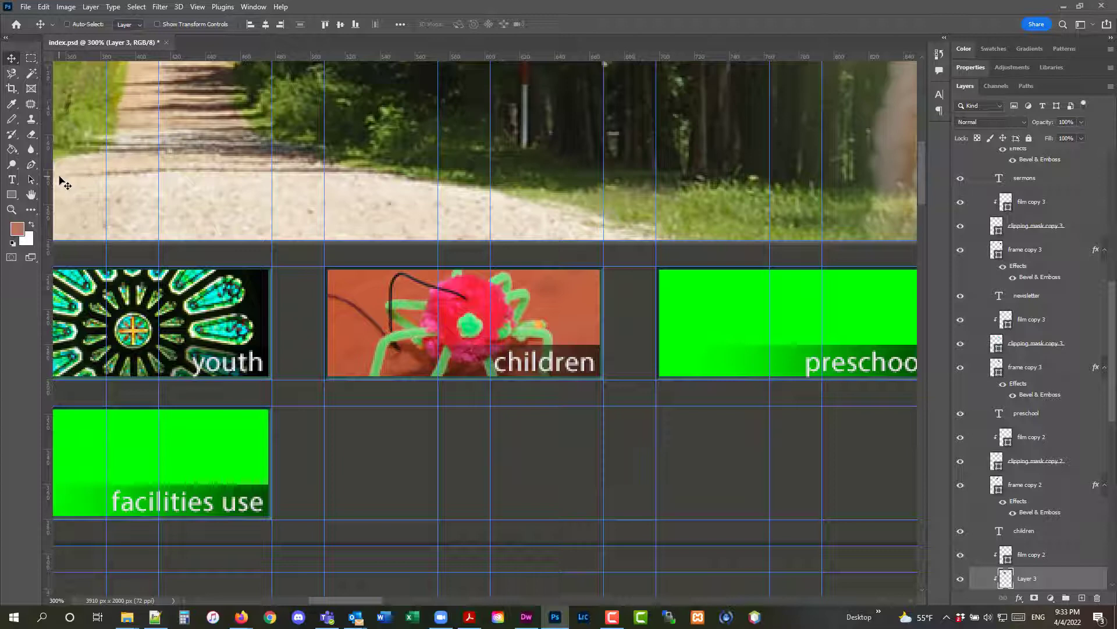
# Step: Open the plush dog photo 007.jpg from the church_14_photo_image_collection folder
pyautogui.click(14, 212)
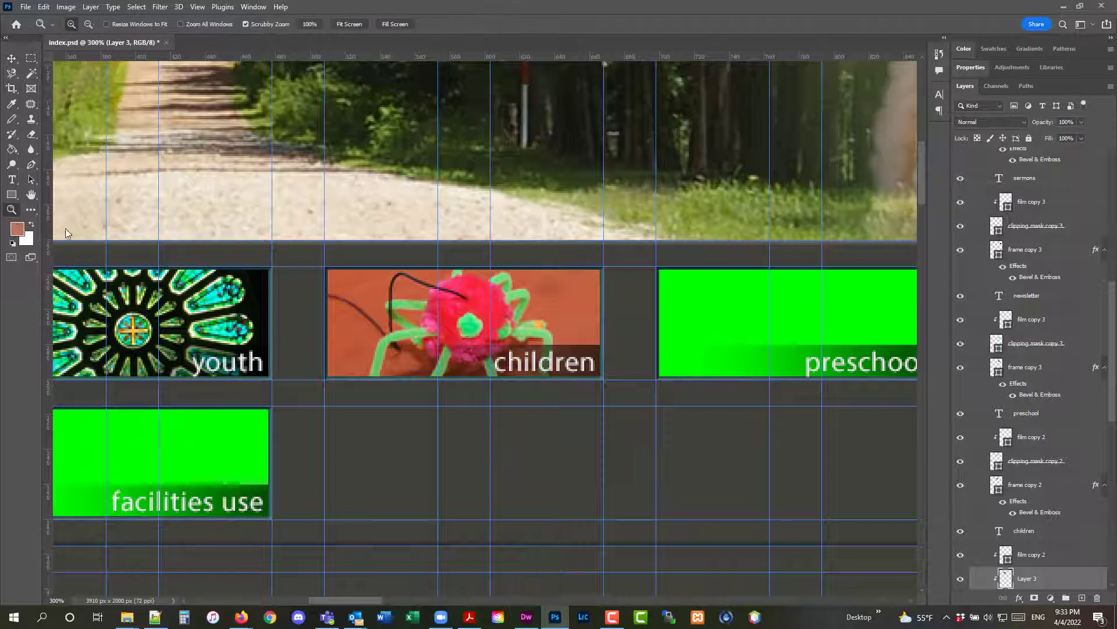
pyautogui.keyDown('alt'); pyautogui.click(519, 299); pyautogui.keyUp('alt')
pyautogui.keyDown('alt'); pyautogui.click(518, 298); pyautogui.keyUp('alt')
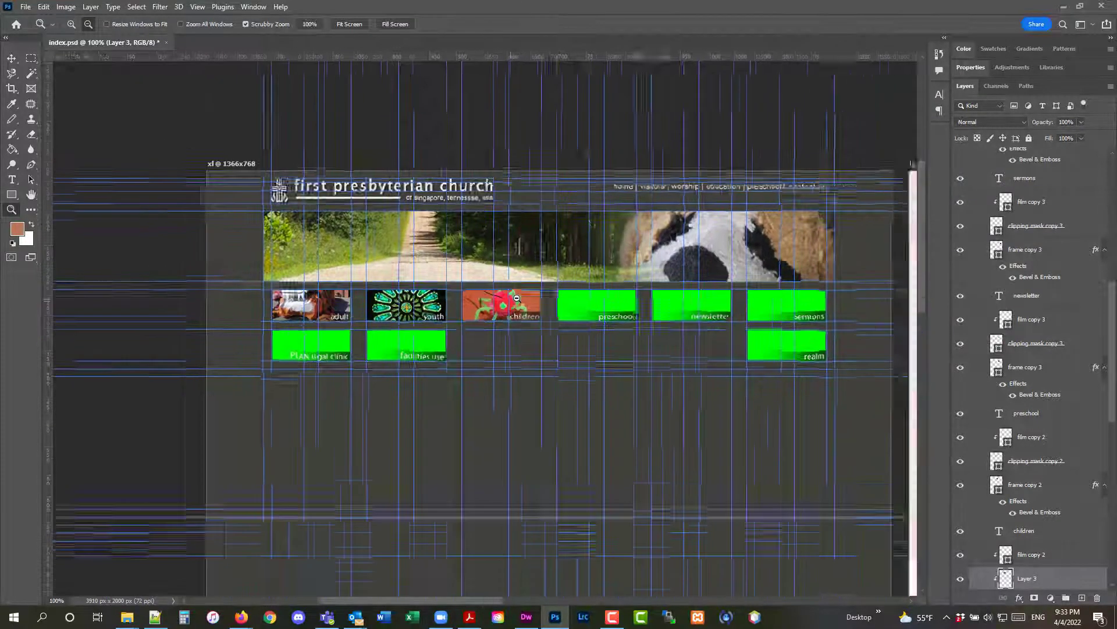
pyautogui.keyDown('alt'); pyautogui.click(517, 298); pyautogui.keyUp('alt')
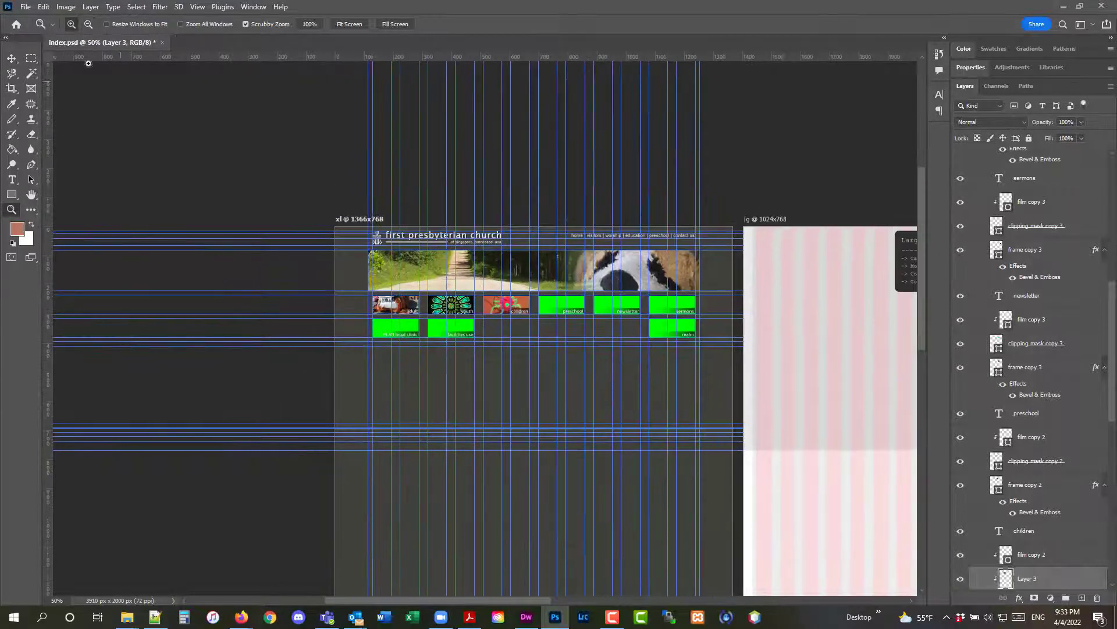
pyautogui.click(26, 7)
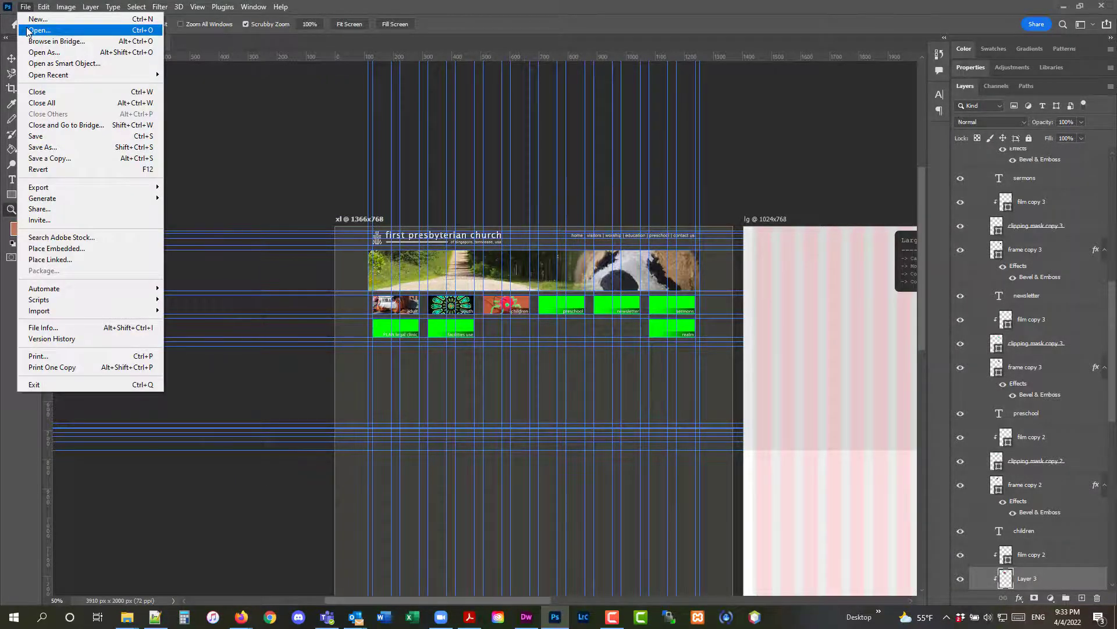
pyautogui.click(38, 30)
pyautogui.click(413, 311)
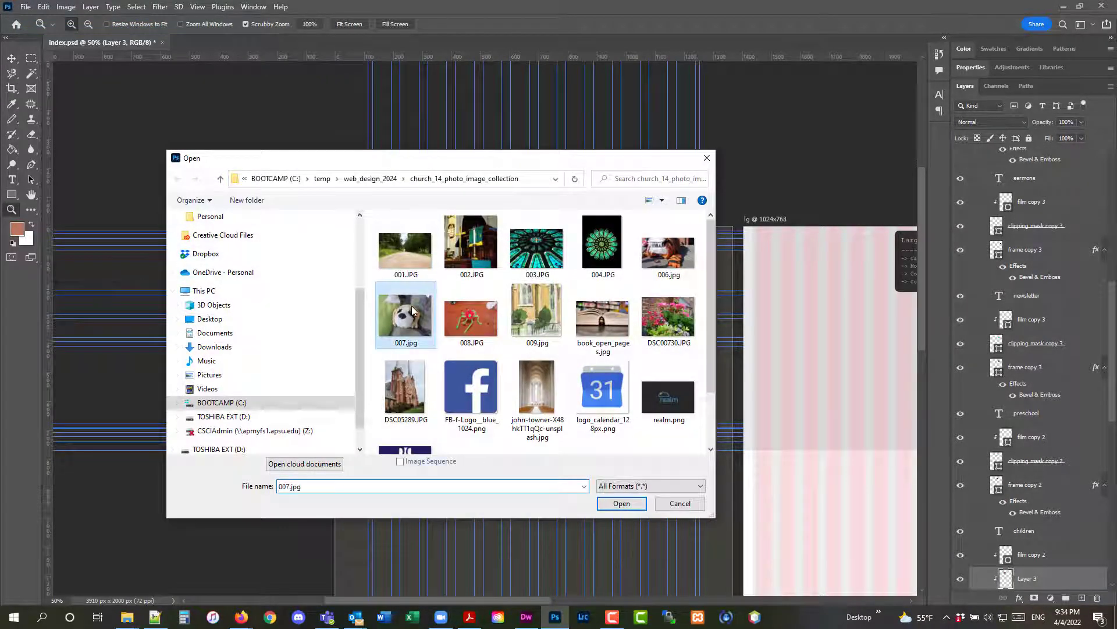
pyautogui.doubleClick(413, 310)
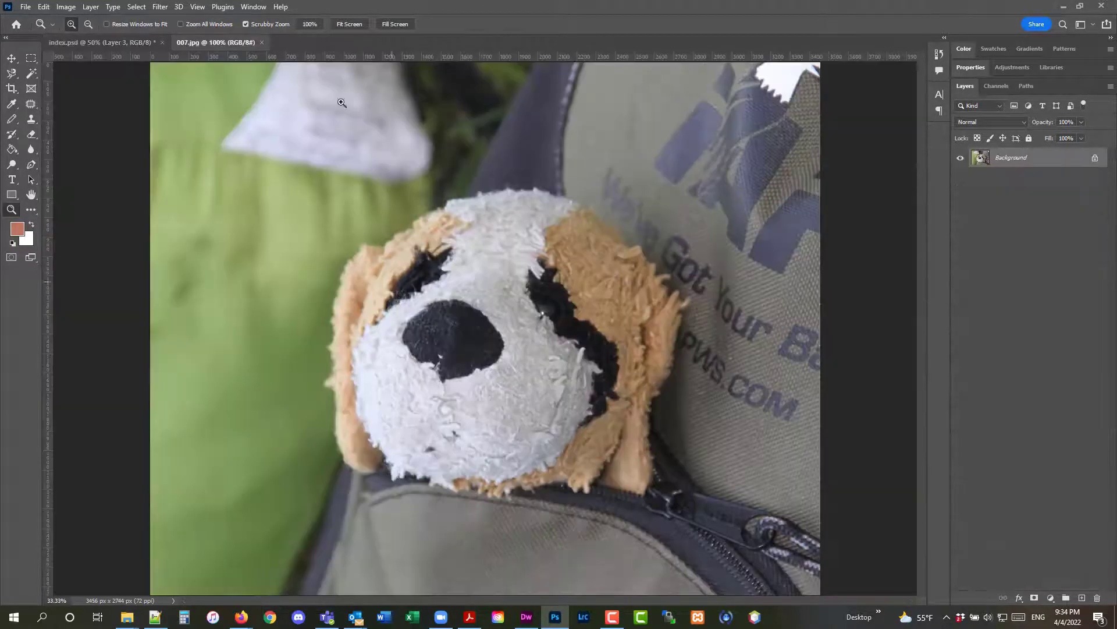
# Step: Arrange 007.jpg and index.psd side by side in a 2-up vertical layout and activate the Move tool
pyautogui.click(253, 7)
pyautogui.moveTo(268, 19)
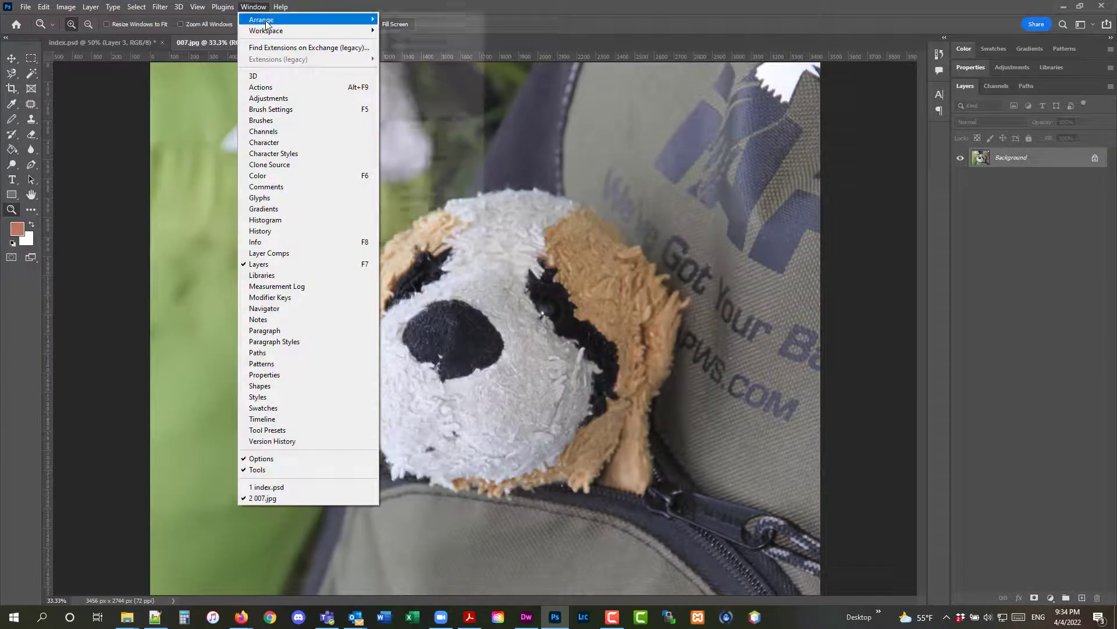
pyautogui.click(417, 52)
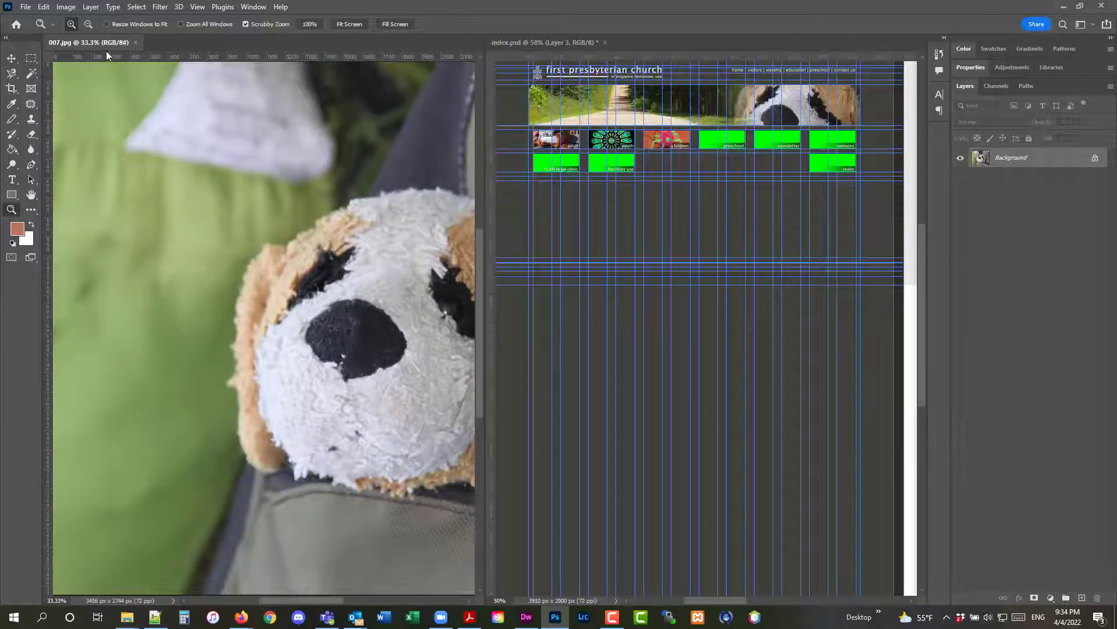
pyautogui.click(12, 58)
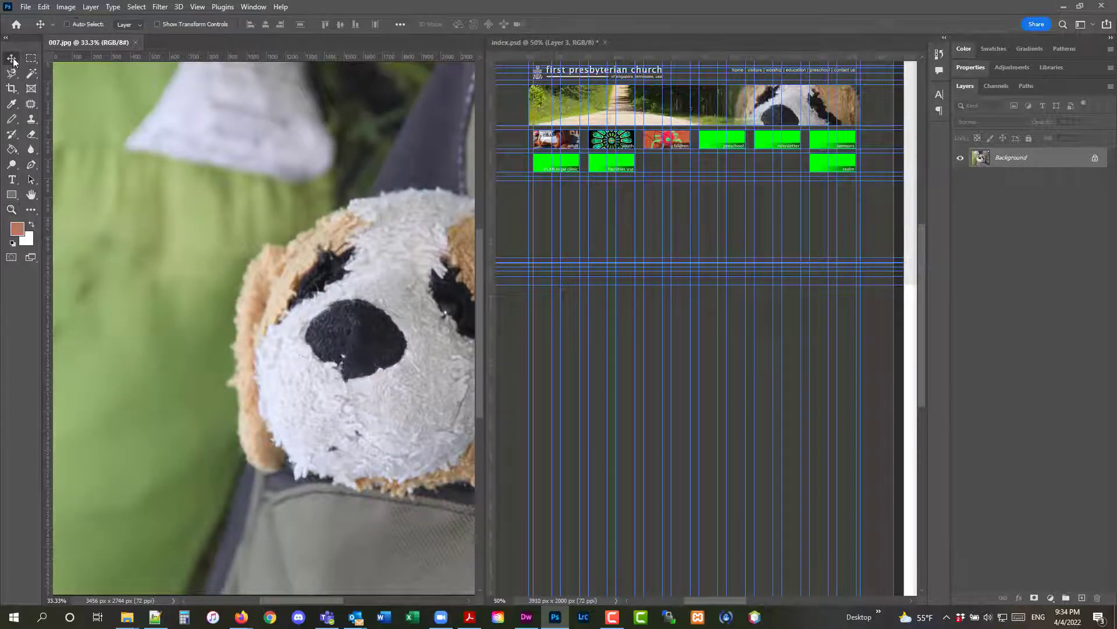
pyautogui.moveTo(321, 259); pyautogui.dragTo(652, 174)
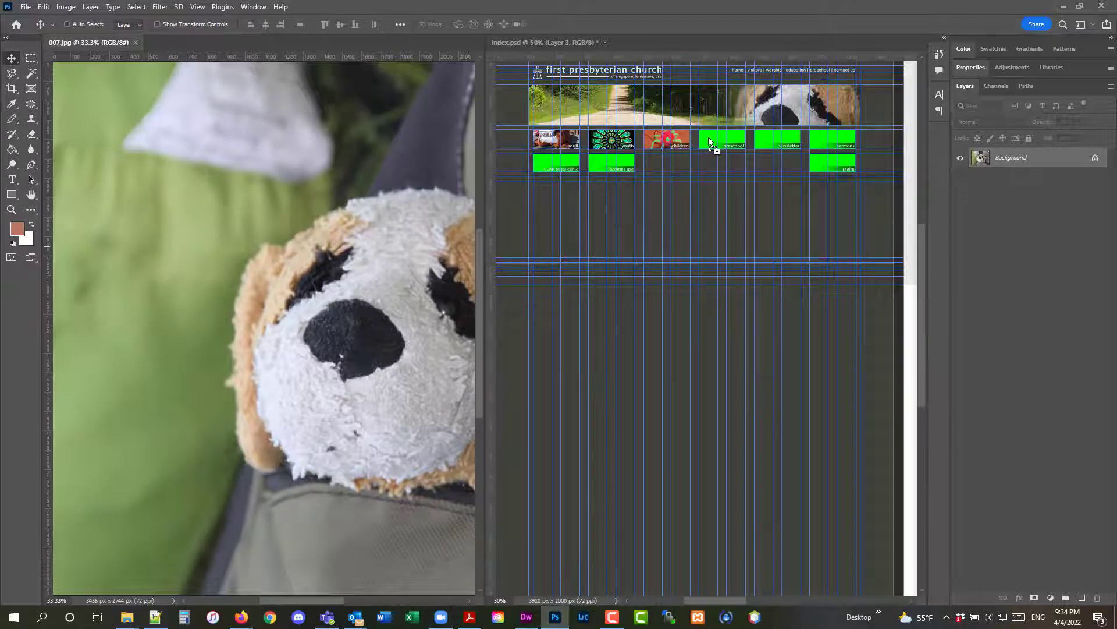
pyautogui.moveTo(708, 141); pyautogui.dragTo(288, 253)
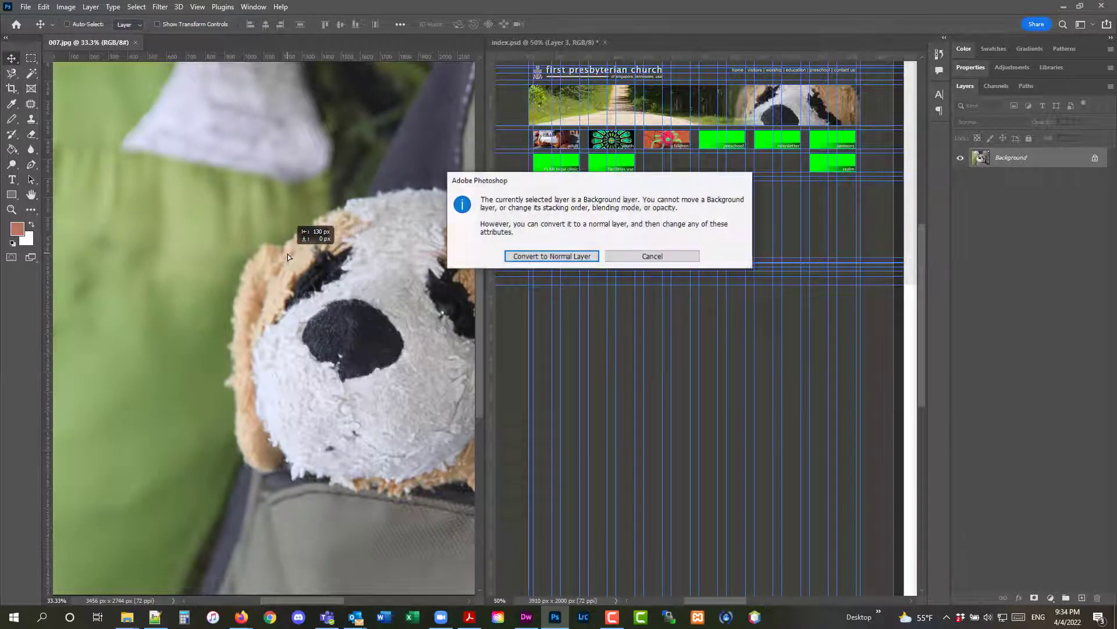
pyautogui.click(669, 256)
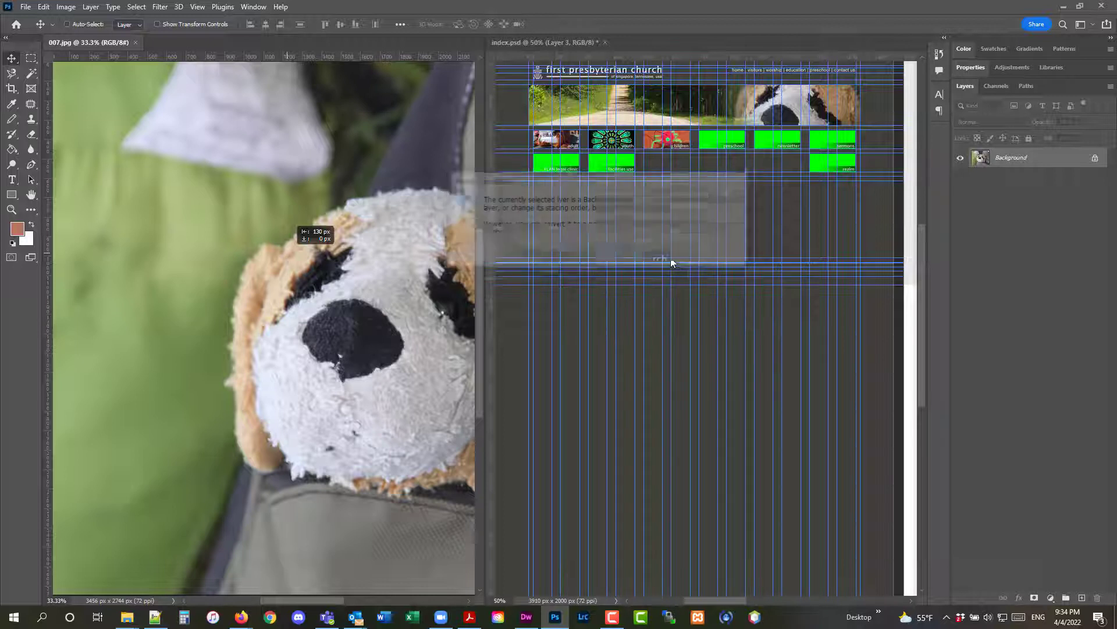
# Step: Copy the dog photo into index.psd directly above the preschool box's clipping mask layer so it fills that box, and close 007.jpg
pyautogui.click(533, 44)
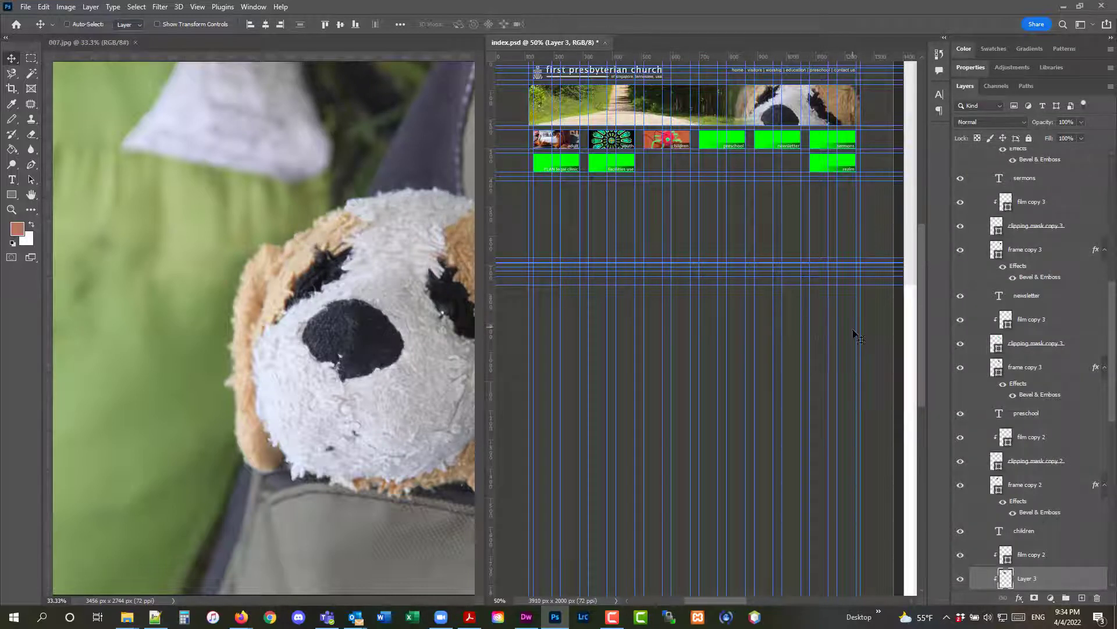
pyautogui.scroll(-3, 1040, 386)
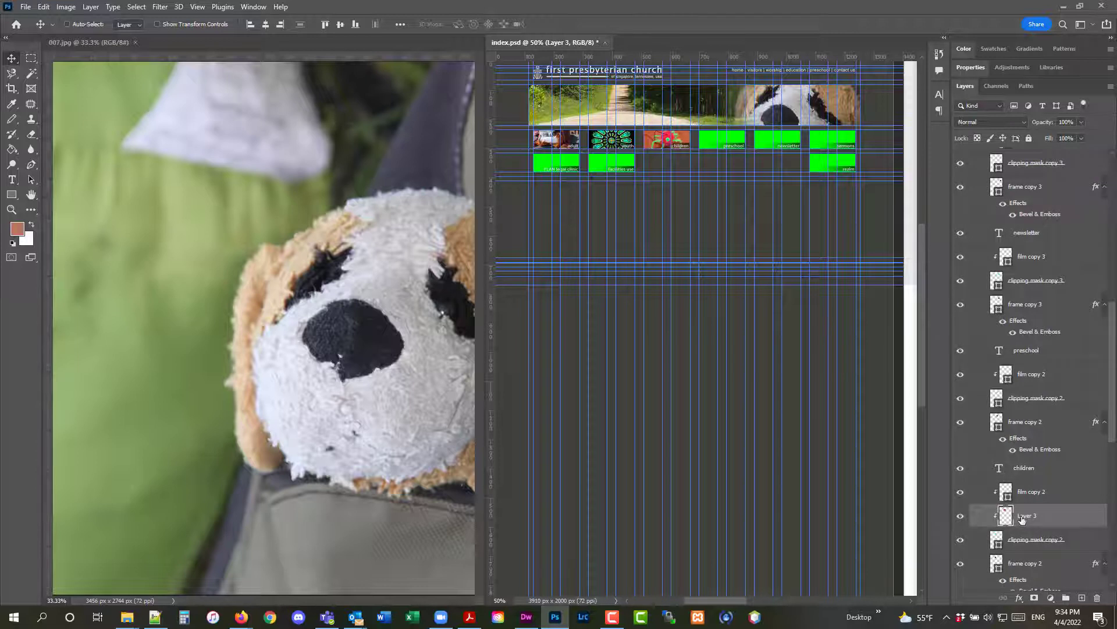
pyautogui.scroll(2, 1026, 520)
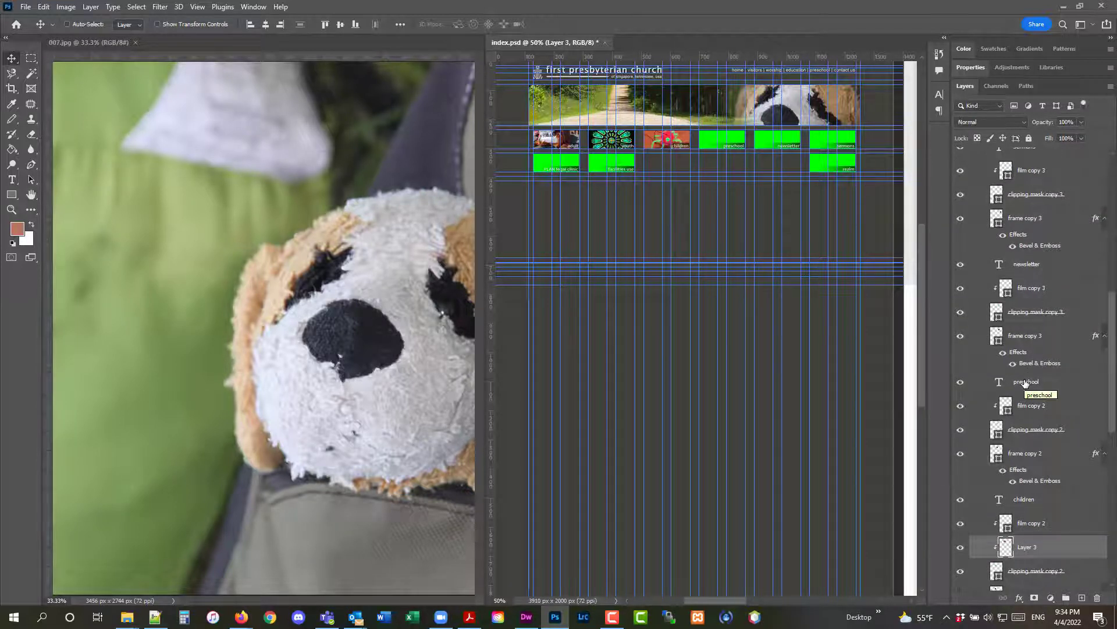
pyautogui.click(1055, 437)
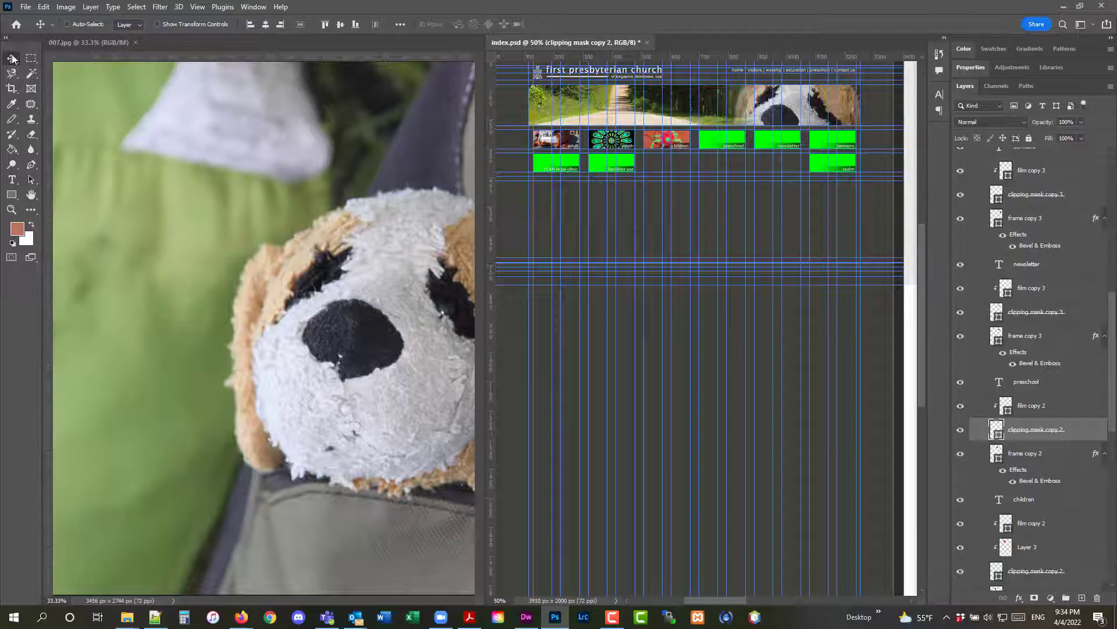
pyautogui.click(290, 267)
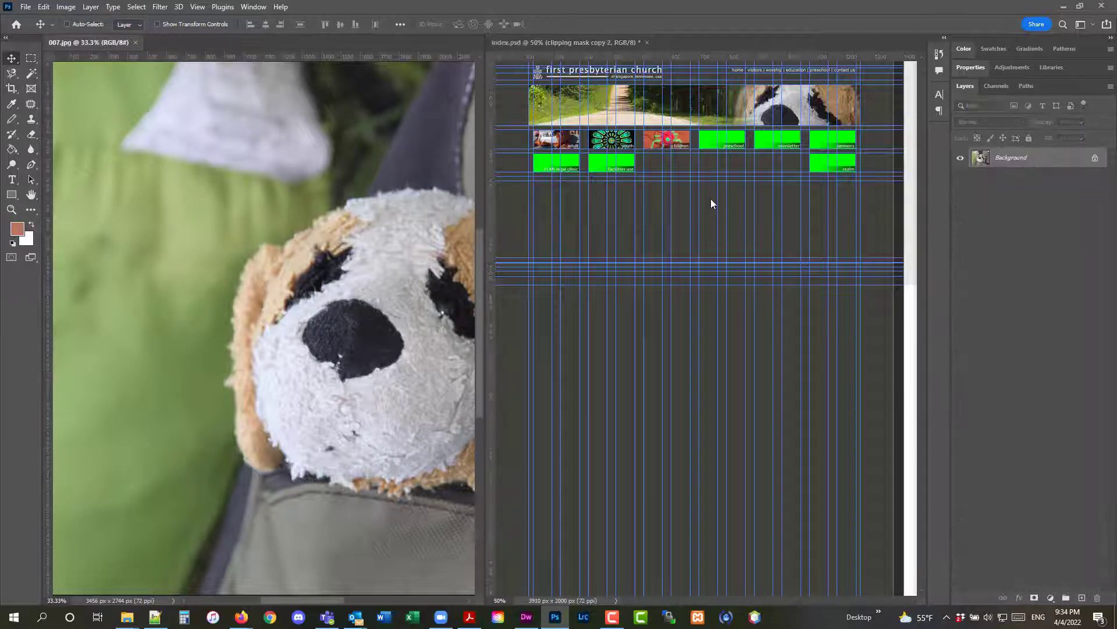
pyautogui.moveTo(335, 314); pyautogui.dragTo(729, 144)
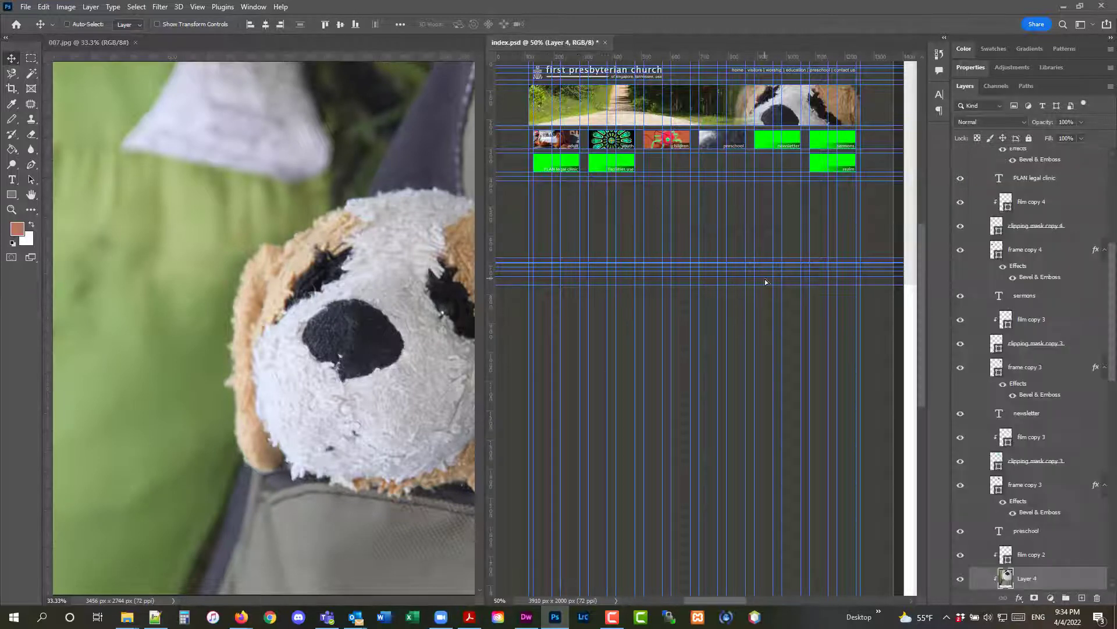
pyautogui.click(134, 42)
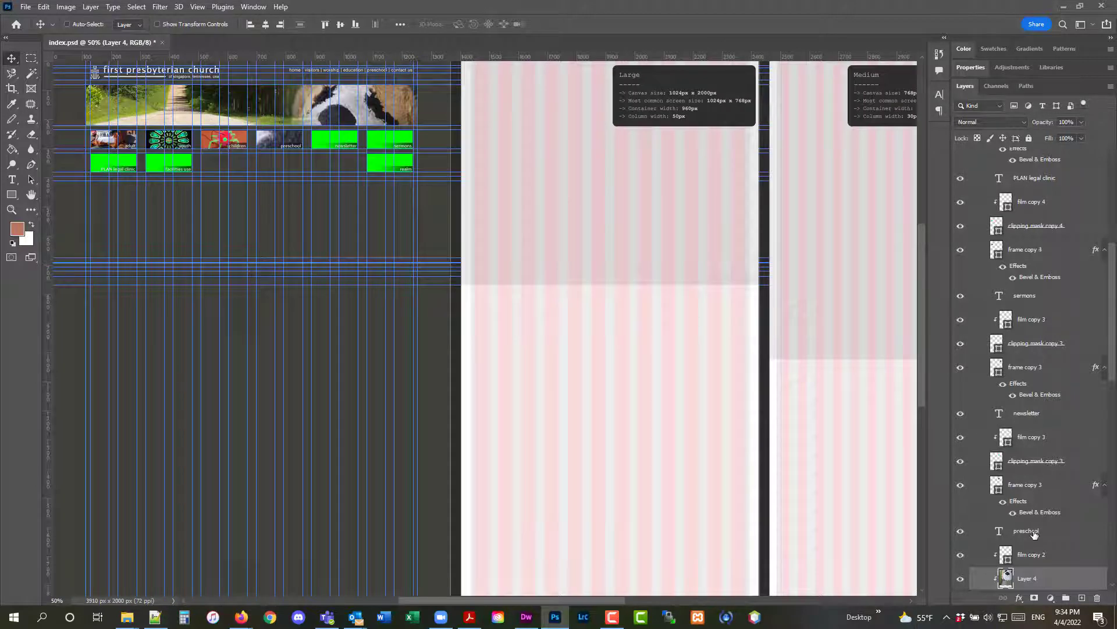
# Step: Scale the dog photo down proportionally from its corners until it closely surrounds the preschool box, and apply the transform
pyautogui.scroll(-2, 1035, 533)
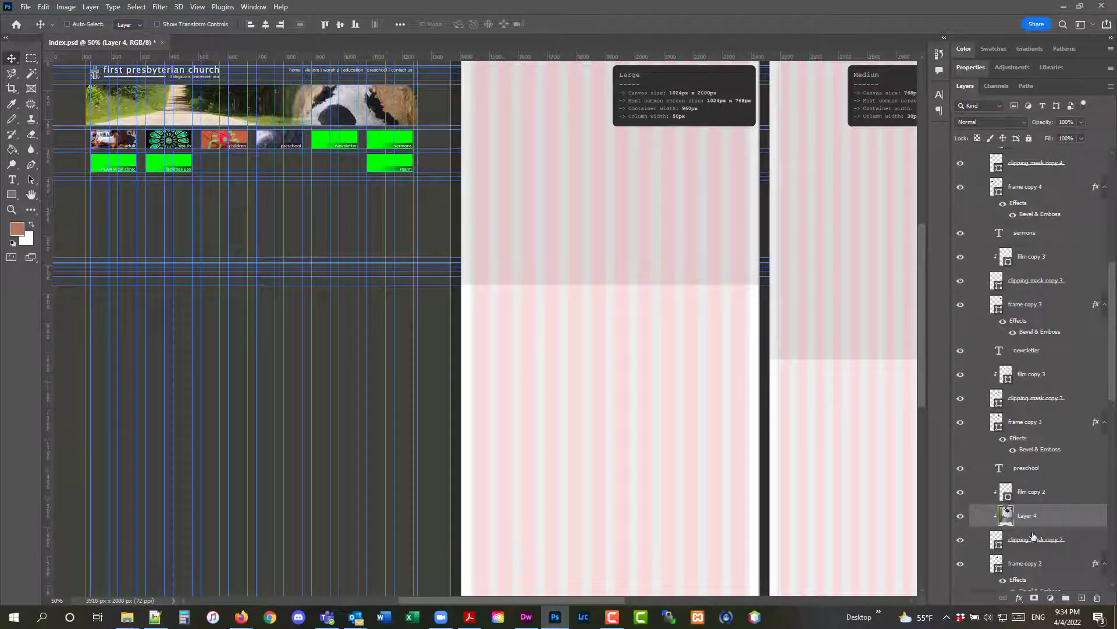
pyautogui.scroll(-2, 1032, 524)
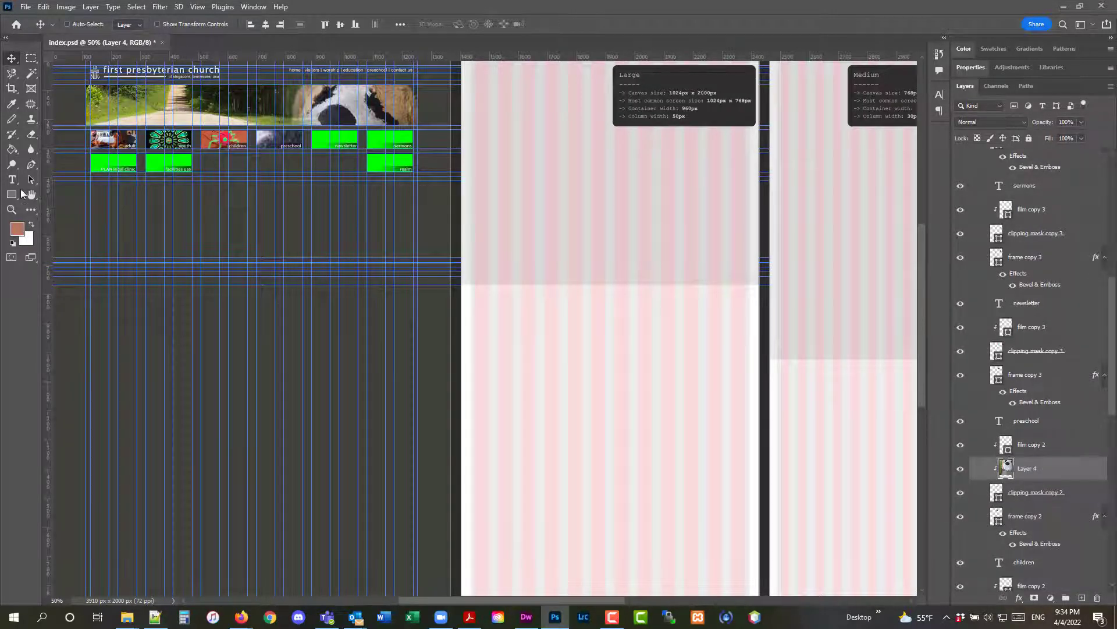
pyautogui.click(12, 210)
pyautogui.click(235, 157)
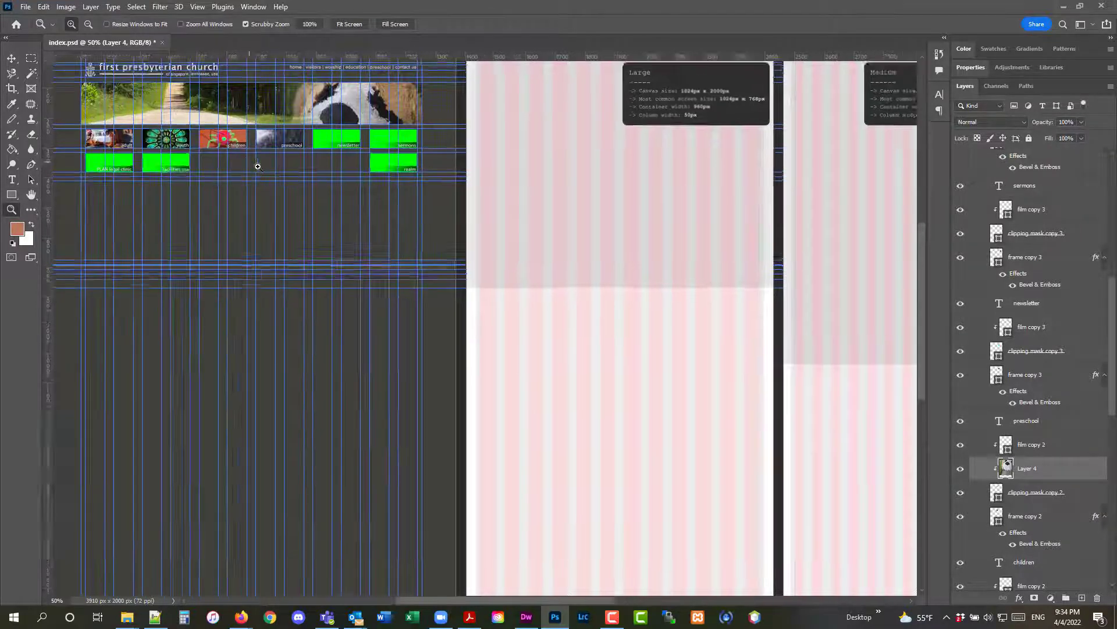
pyautogui.keyDown('alt'); pyautogui.click(312, 207); pyautogui.keyUp('alt')
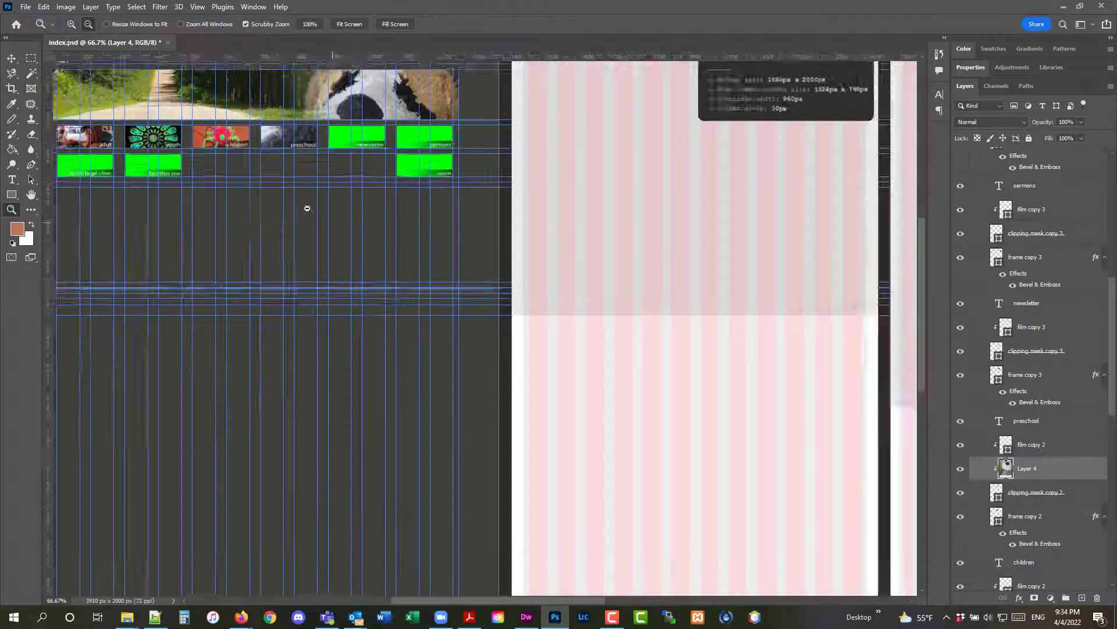
pyautogui.keyDown('alt'); pyautogui.click(308, 208); pyautogui.keyUp('alt')
pyautogui.scroll(5, 307, 208)
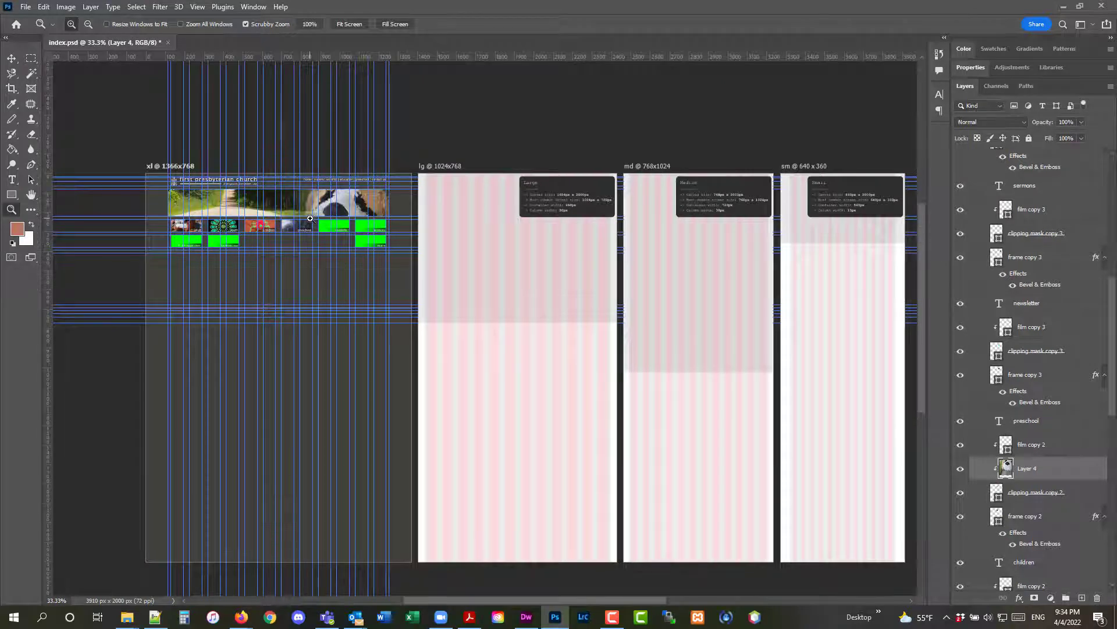
pyautogui.click(44, 6)
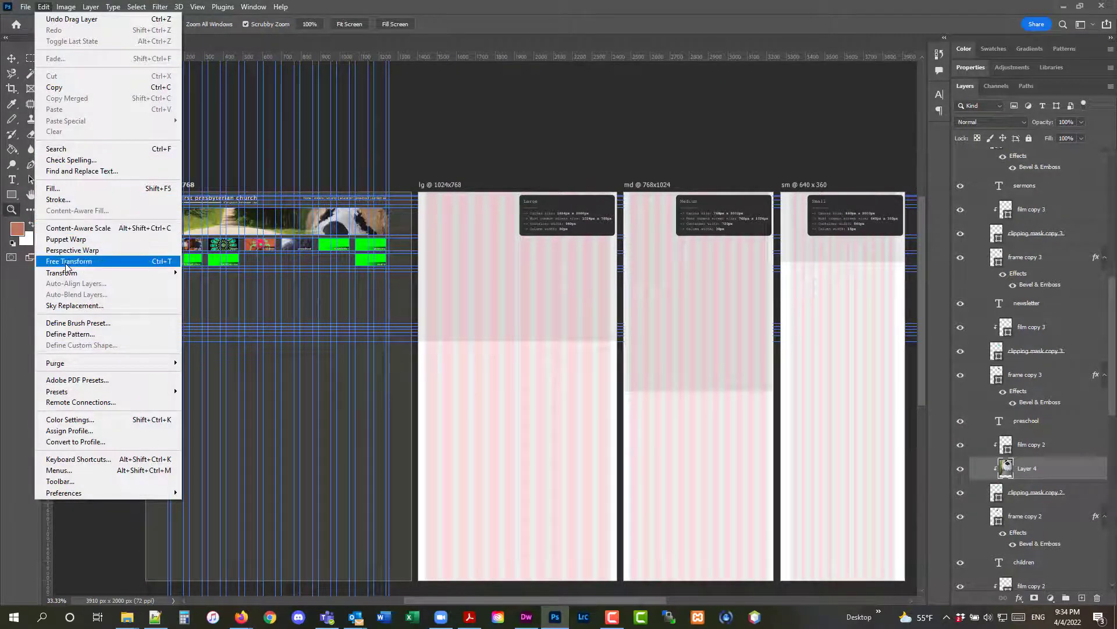
pyautogui.moveTo(72, 272)
pyautogui.click(209, 290)
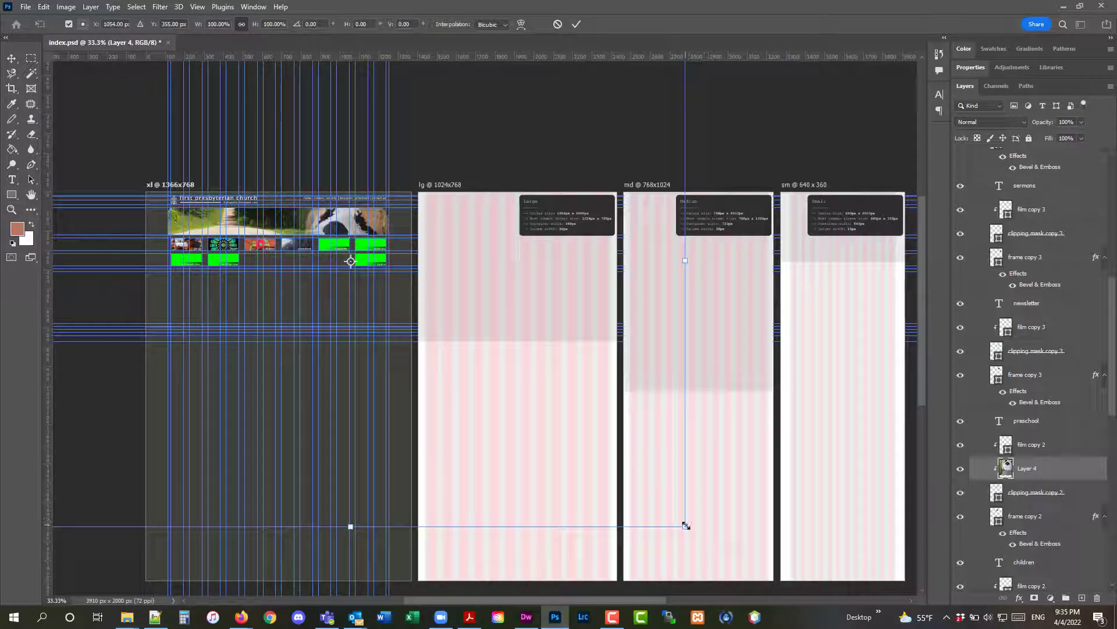
pyautogui.moveTo(685, 526); pyautogui.dragTo(392, 293)
pyautogui.scroll(4, 354, 363)
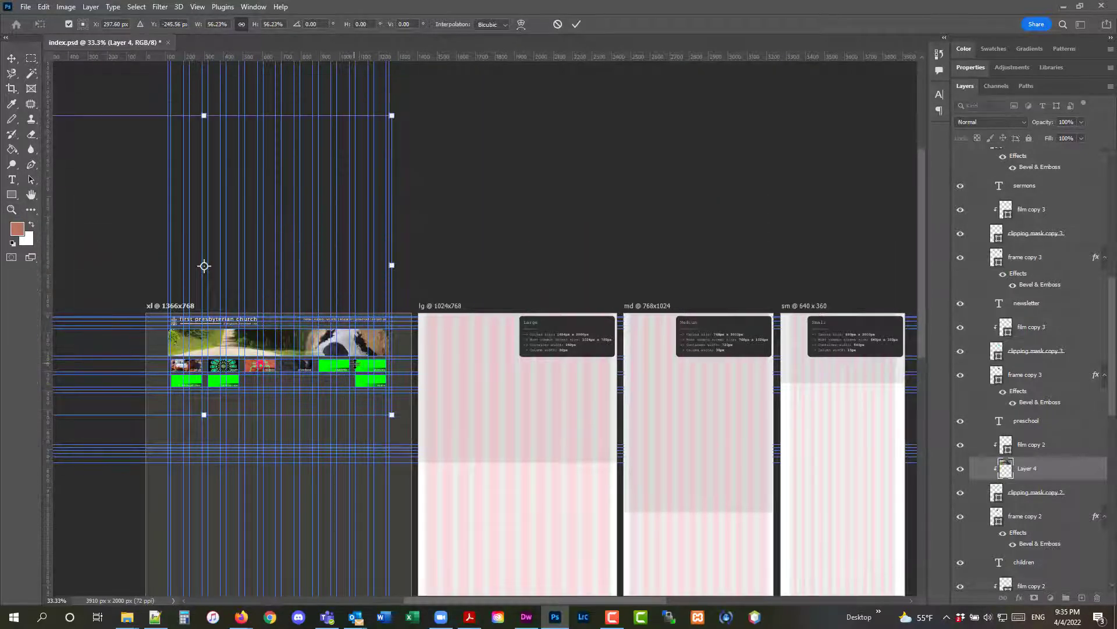
pyautogui.moveTo(462, 601); pyautogui.dragTo(415, 601)
pyautogui.moveTo(174, 120); pyautogui.dragTo(422, 316)
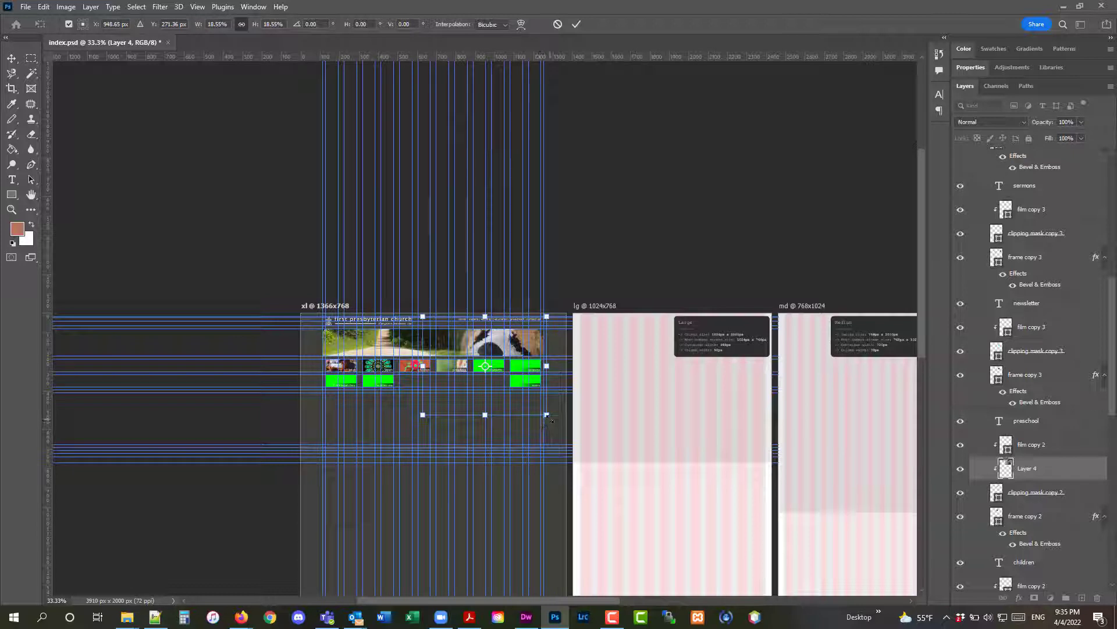
pyautogui.moveTo(551, 418); pyautogui.dragTo(510, 385)
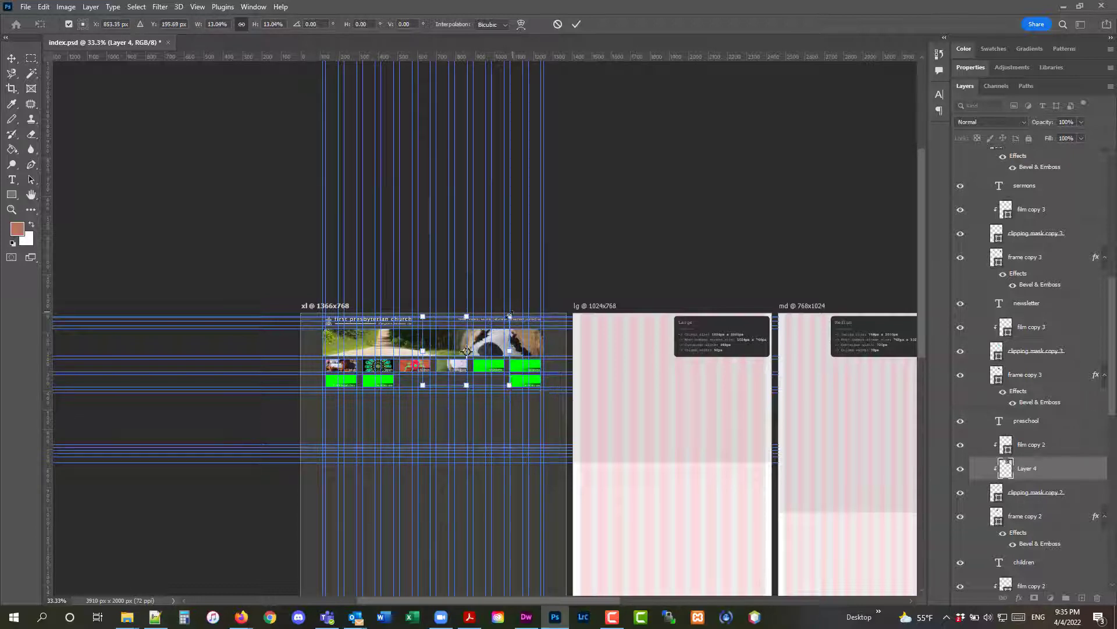
pyautogui.moveTo(510, 315); pyautogui.dragTo(451, 364)
pyautogui.press('Return')
# Step: Scale the dog photo in the preschool box down further to about 85% and apply the transform
pyautogui.press('z')
pyautogui.click(451, 364)
pyautogui.click(452, 364)
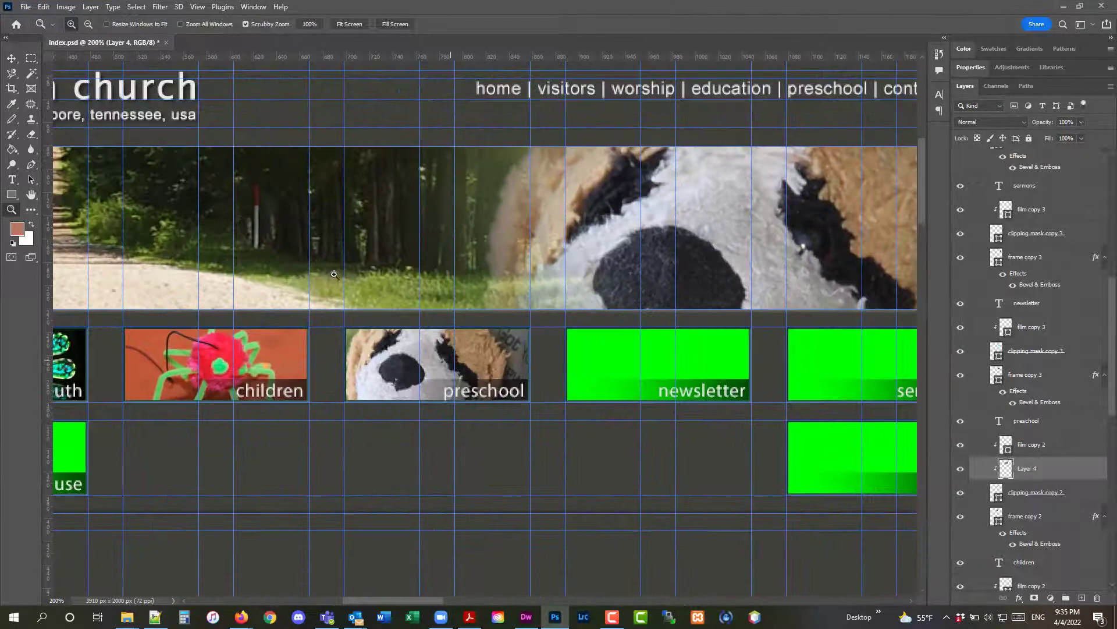
pyautogui.click(44, 7)
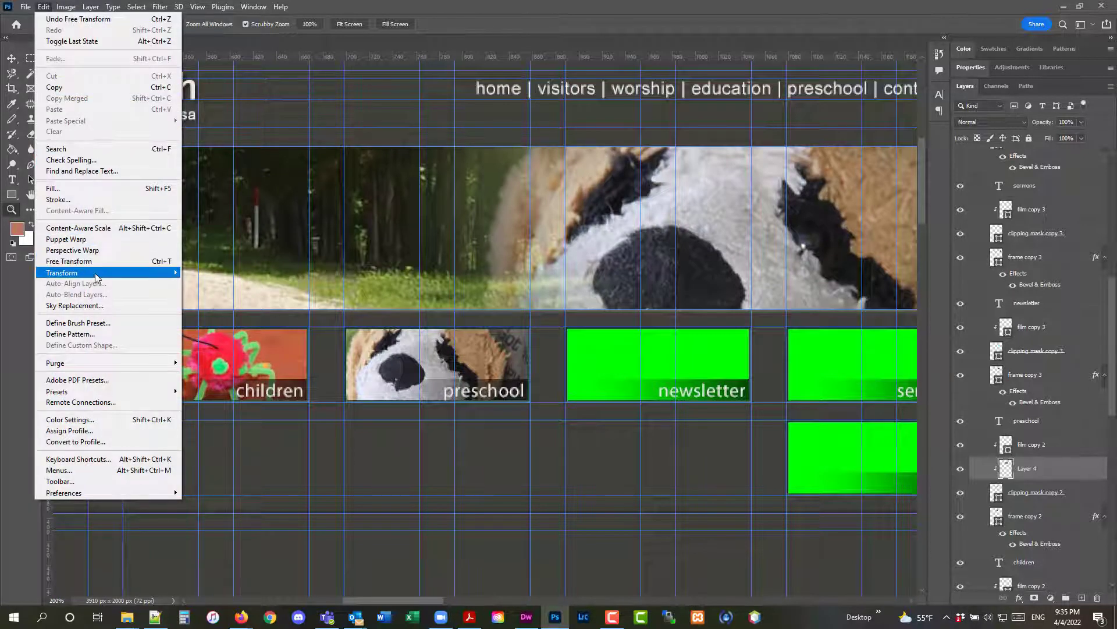
pyautogui.moveTo(96, 278)
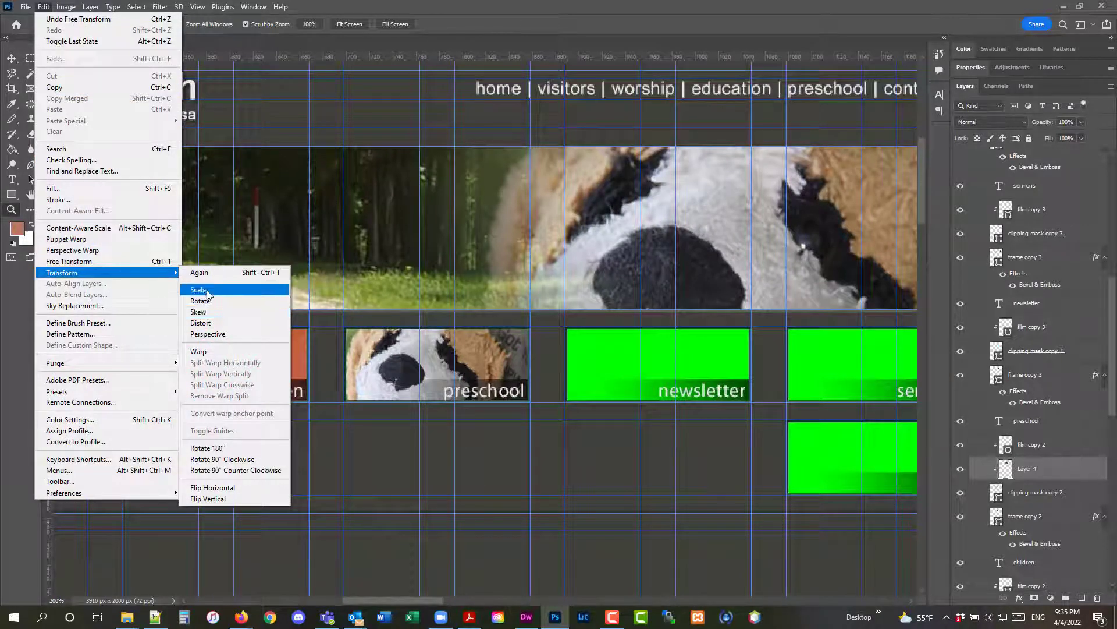
pyautogui.click(201, 290)
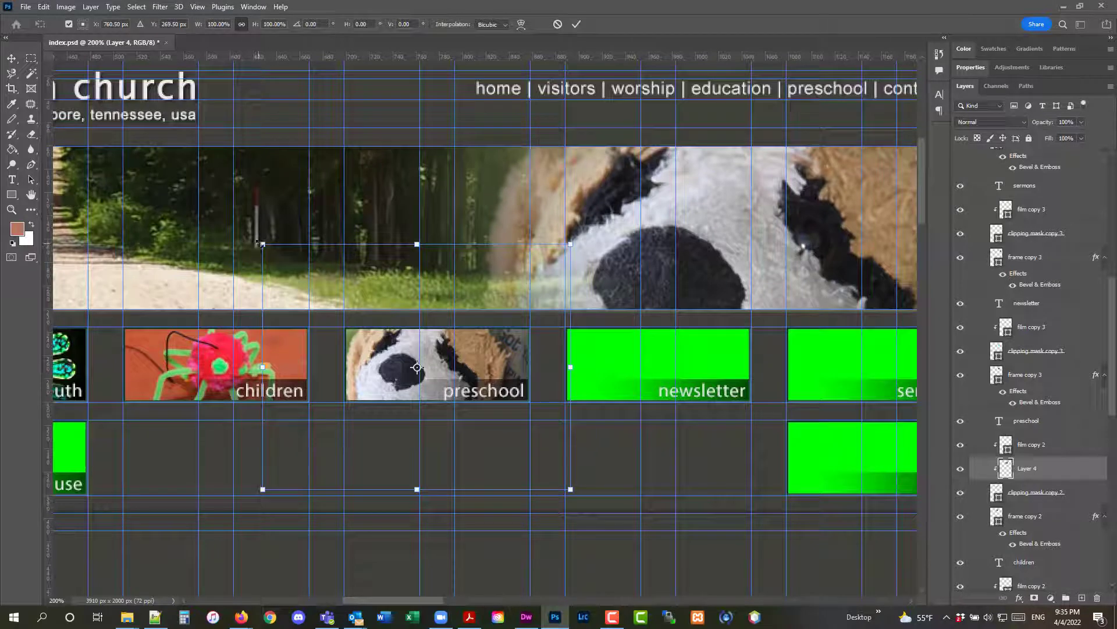
pyautogui.moveTo(261, 245); pyautogui.dragTo(311, 274)
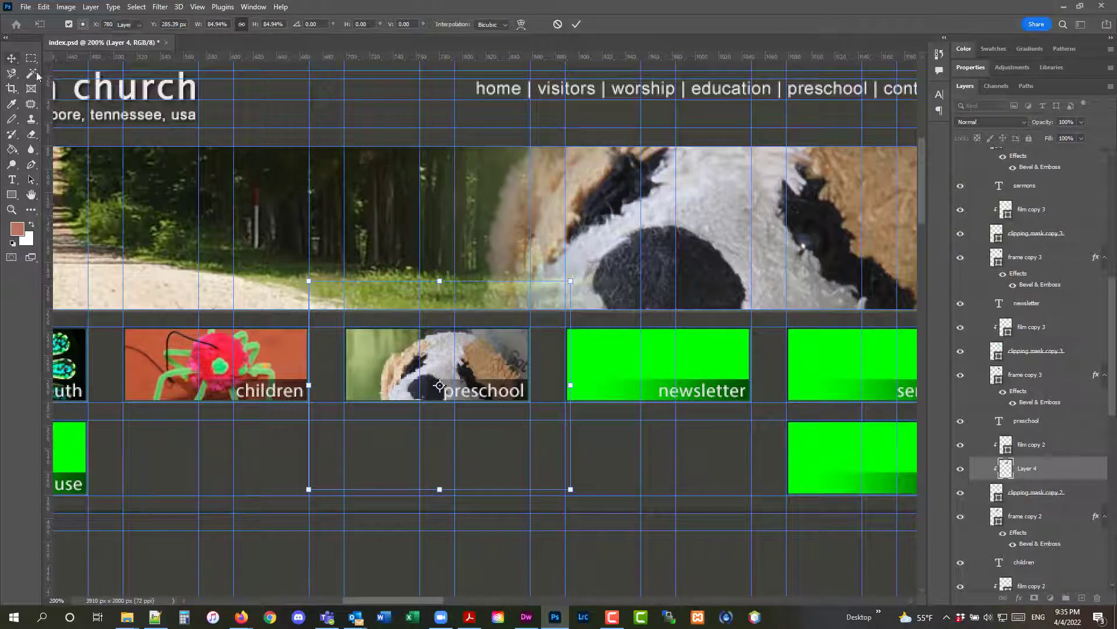
pyautogui.press('Return')
# Step: Move the dog photo slightly up and left so the face sits within the preschool box, and save index.psd
pyautogui.moveTo(444, 367); pyautogui.dragTo(430, 350)
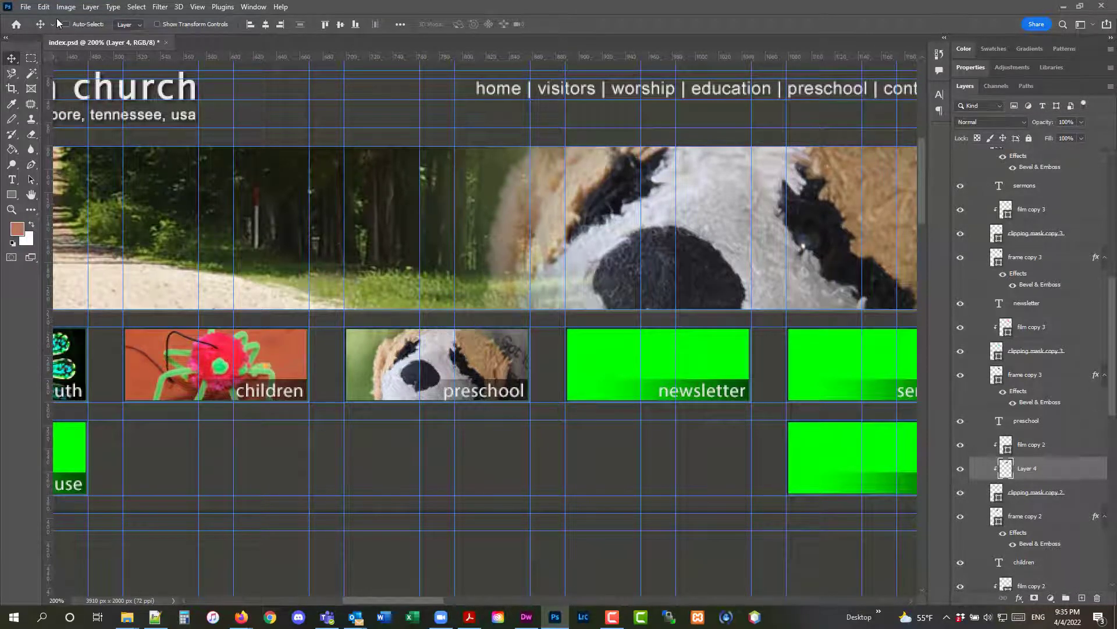
pyautogui.click(25, 6)
pyautogui.click(63, 136)
# Step: Select the newsletter box's clipping mask layer and open 009.jpg from the church_14_photo_image_collection folder
pyautogui.click(11, 210)
pyautogui.keyDown('alt'); pyautogui.click(630, 260); pyautogui.keyUp('alt')
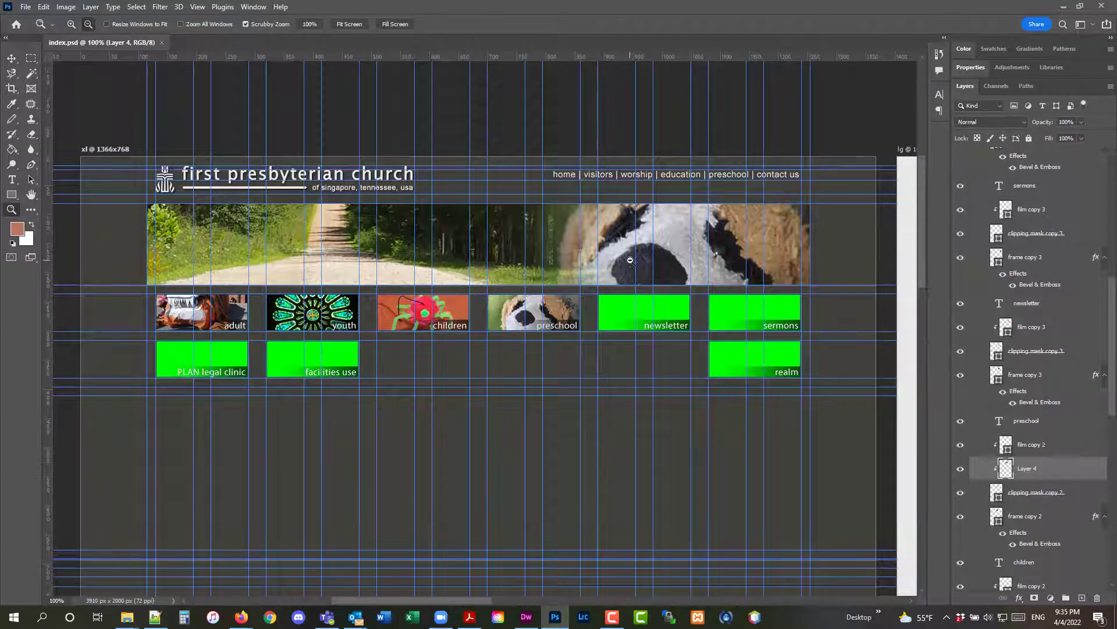
pyautogui.keyDown('alt'); pyautogui.click(629, 260); pyautogui.keyUp('alt')
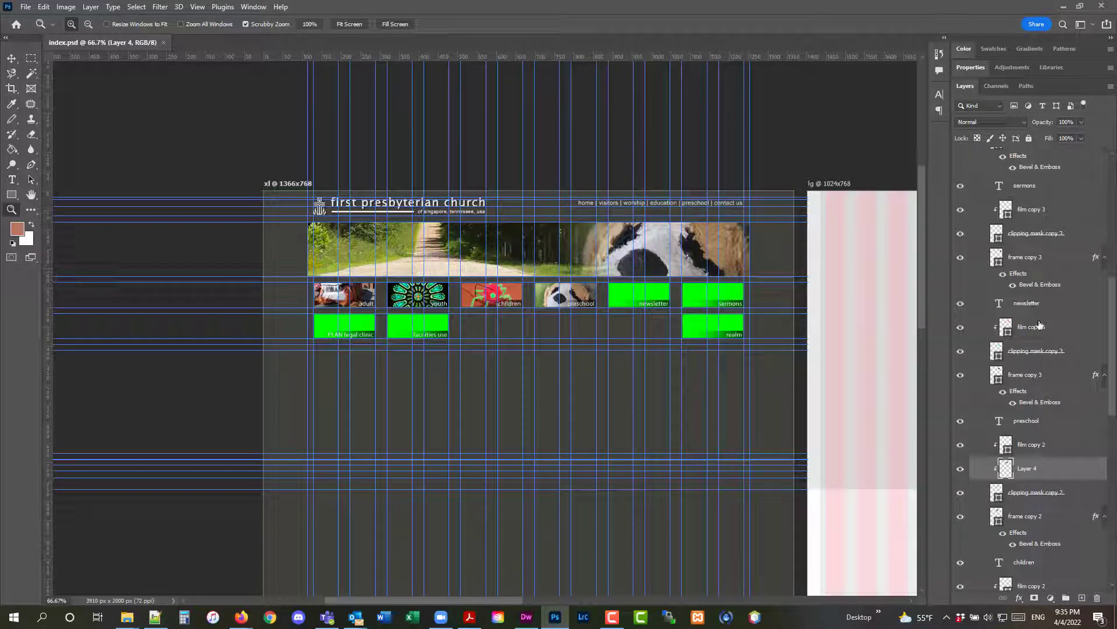
pyautogui.click(1080, 353)
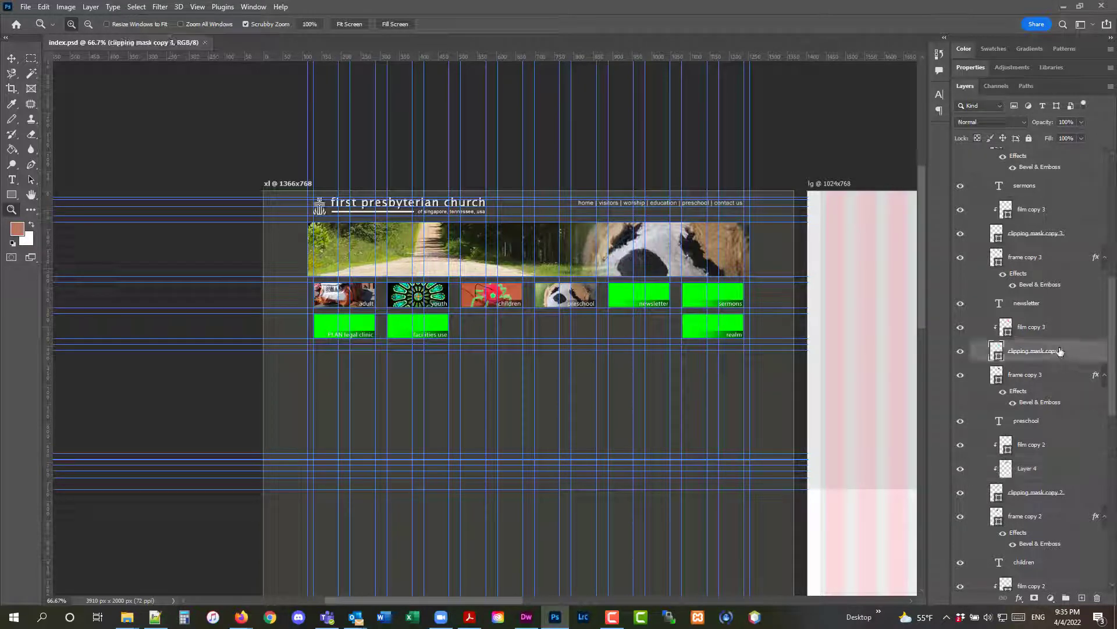
pyautogui.click(25, 7)
pyautogui.click(35, 24)
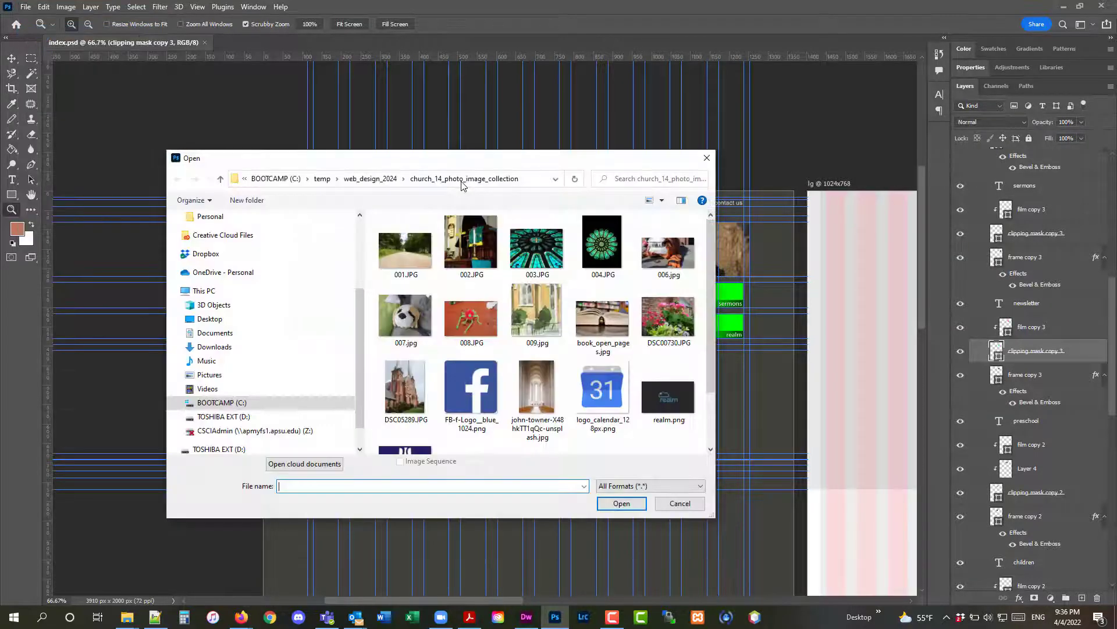
pyautogui.doubleClick(546, 316)
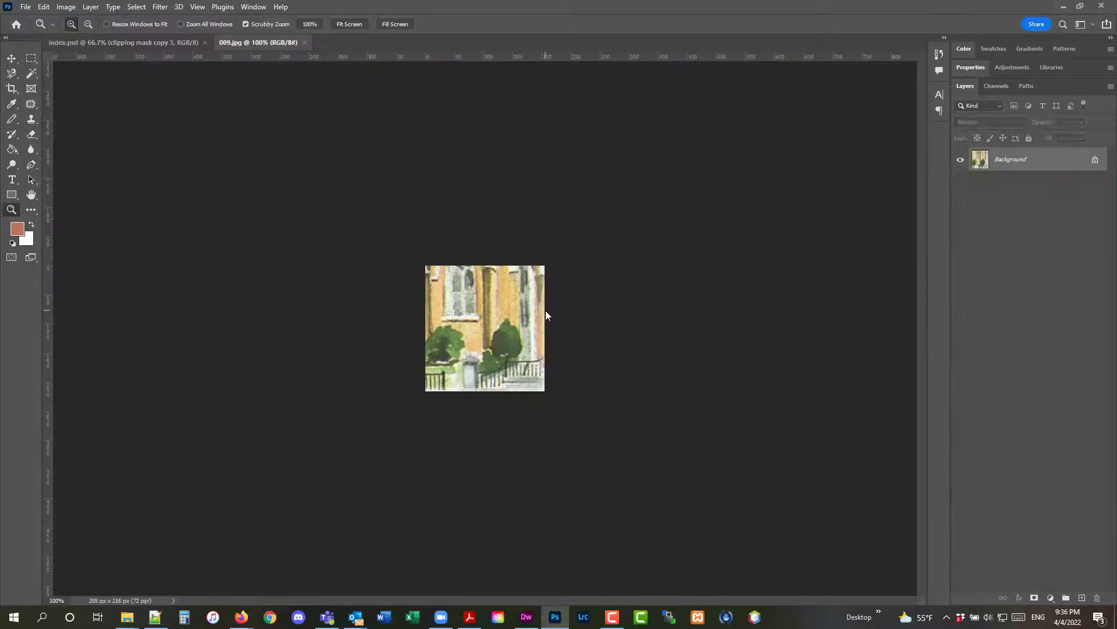
# Step: Arrange 009.jpg and index.psd side by side in a 2-up vertical layout and activate the Move tool
pyautogui.click(253, 7)
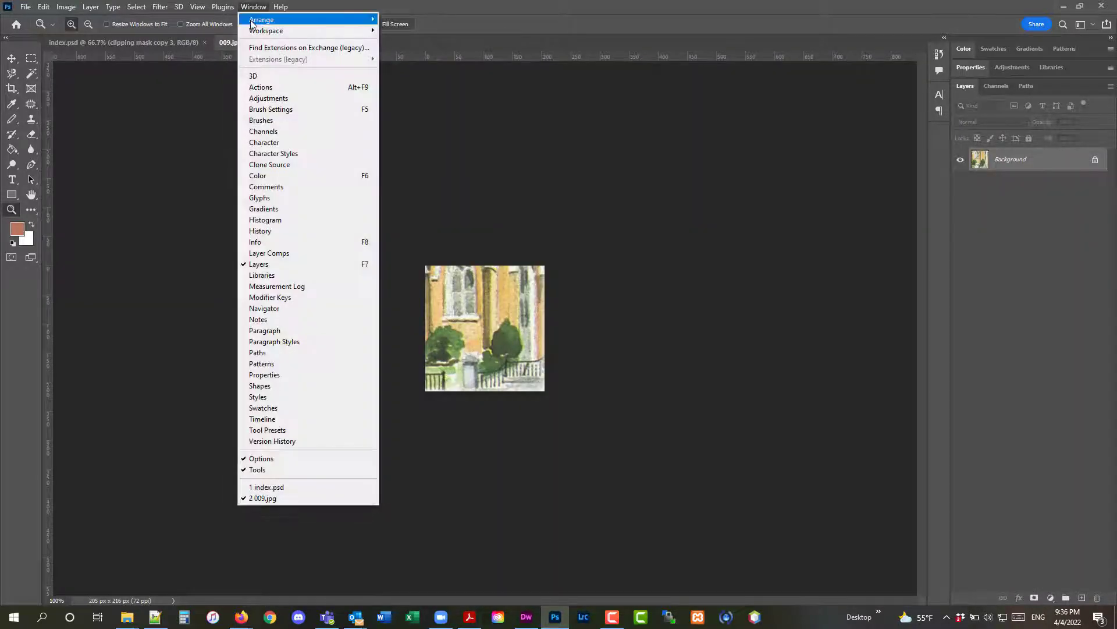
pyautogui.moveTo(280, 19)
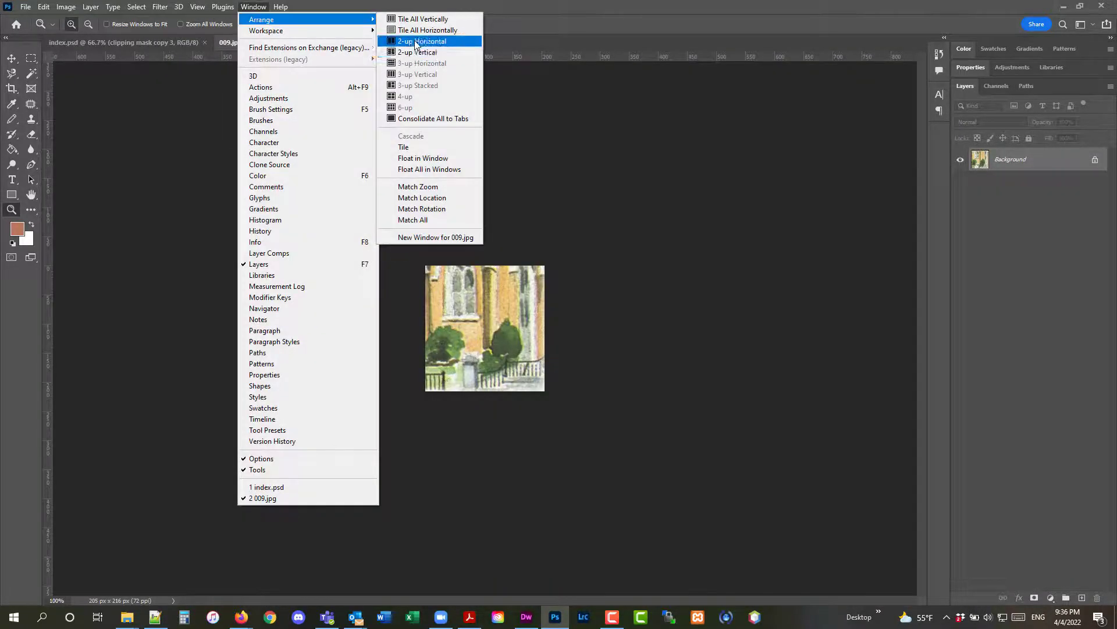
pyautogui.click(417, 49)
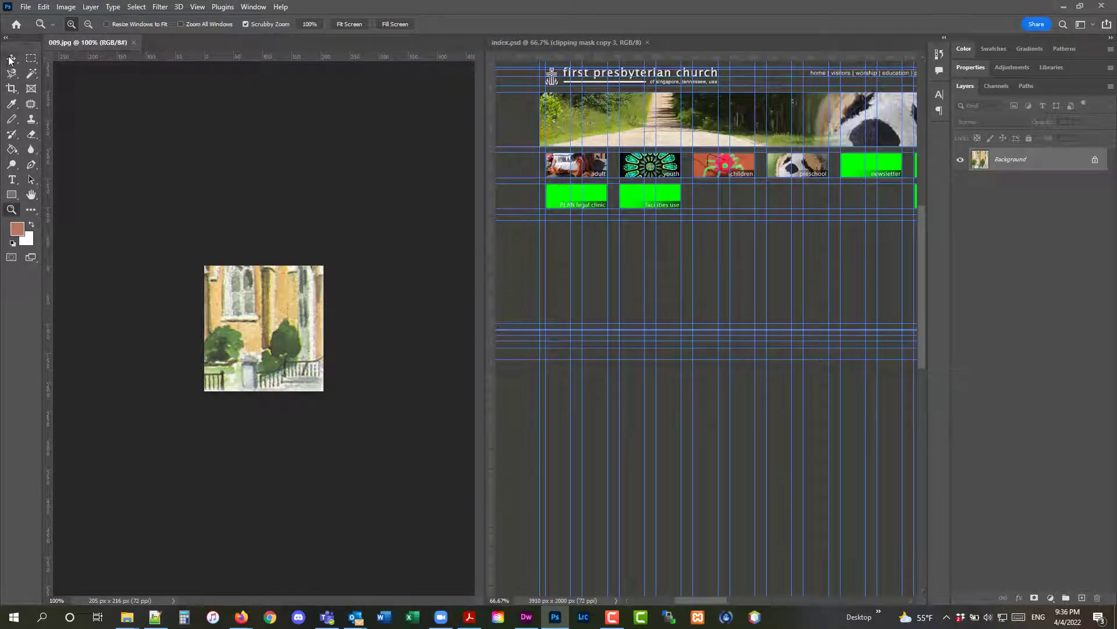
pyautogui.click(11, 58)
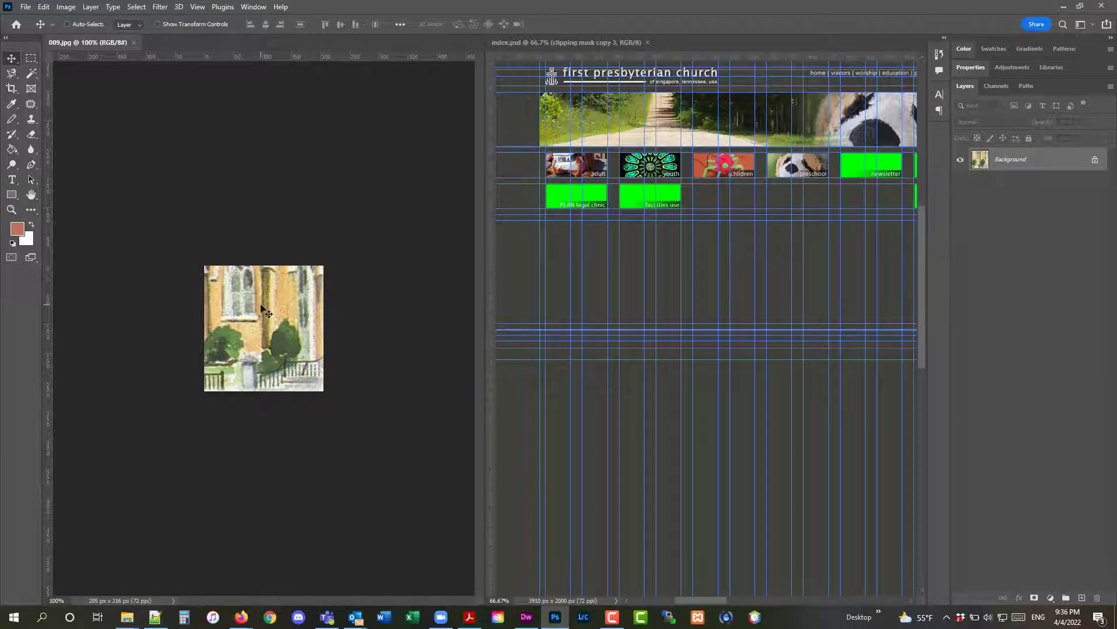
# Step: Copy the church painting from 009.jpg into the newsletter box of index.psd and close 009.jpg
pyautogui.moveTo(263, 309); pyautogui.dragTo(874, 165)
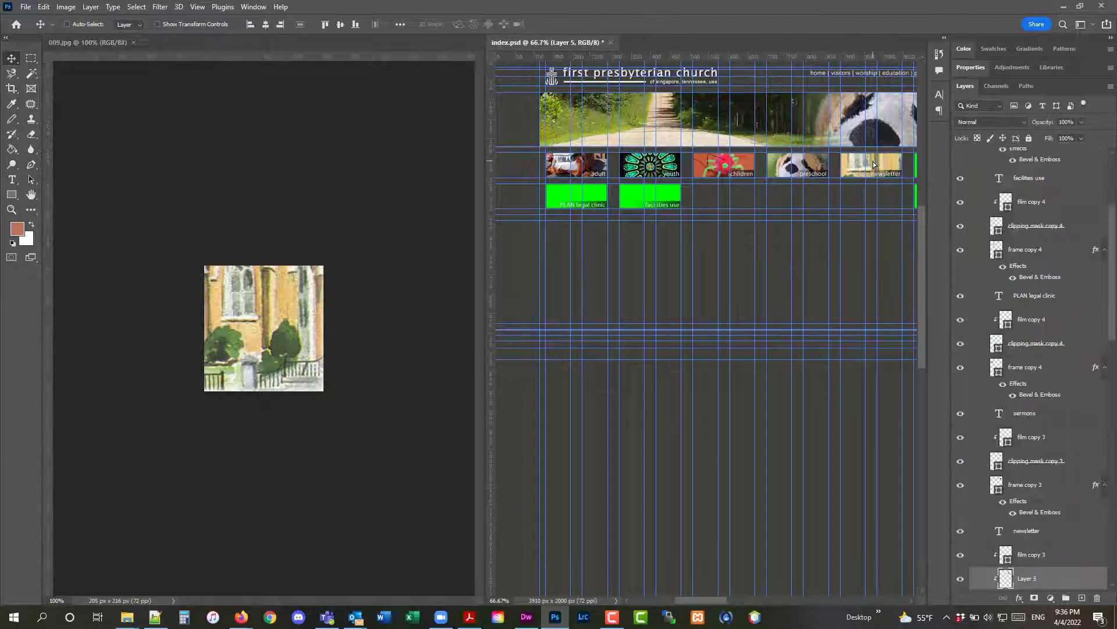
pyautogui.click(134, 43)
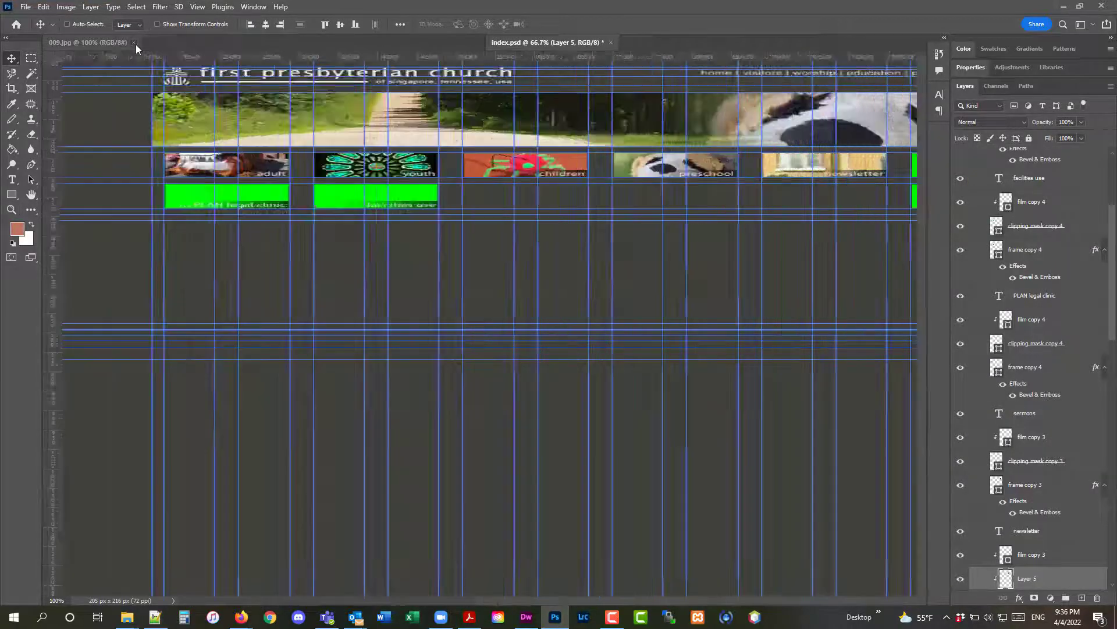
pyautogui.click(16, 210)
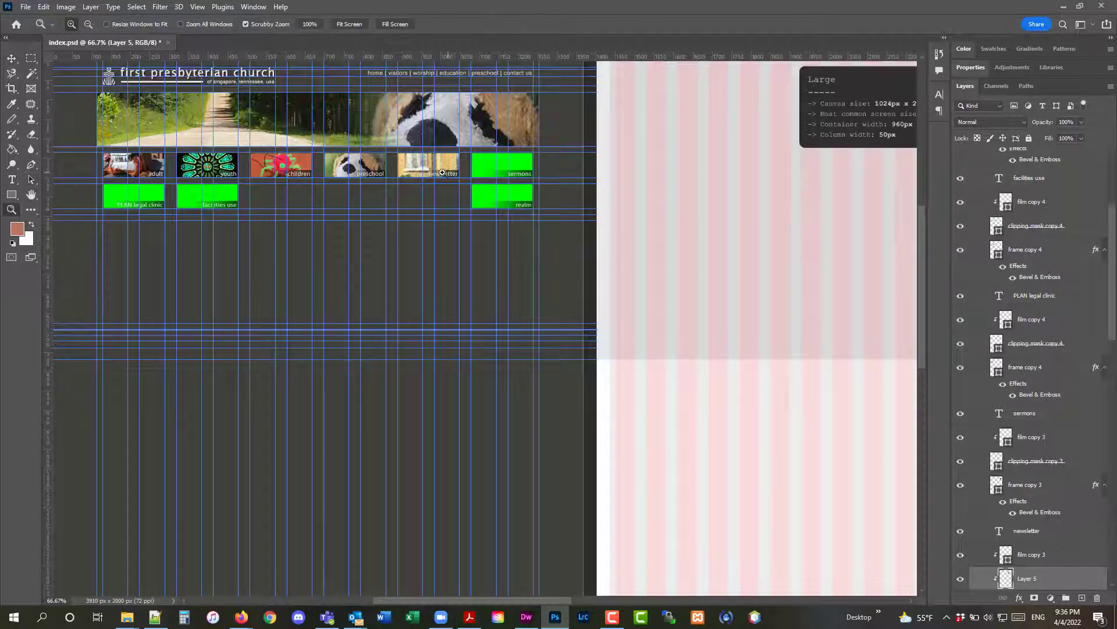
# Step: Scale the church painting in the newsletter box proportionally to about 86% and apply the transformation
pyautogui.click(443, 173)
pyautogui.scroll(3, 175, 140)
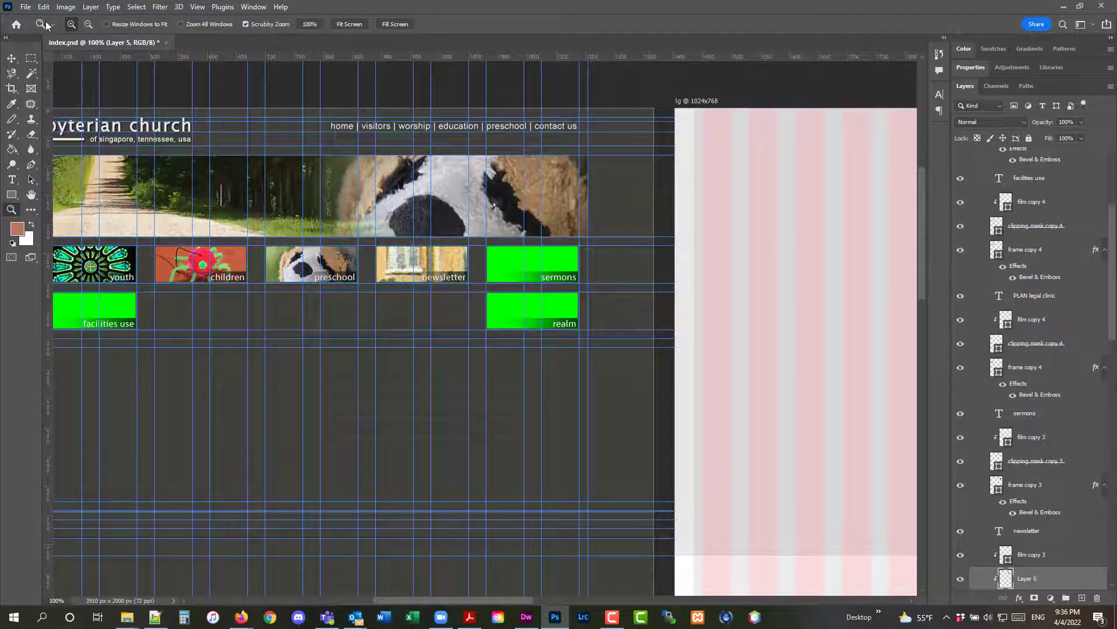
pyautogui.click(44, 7)
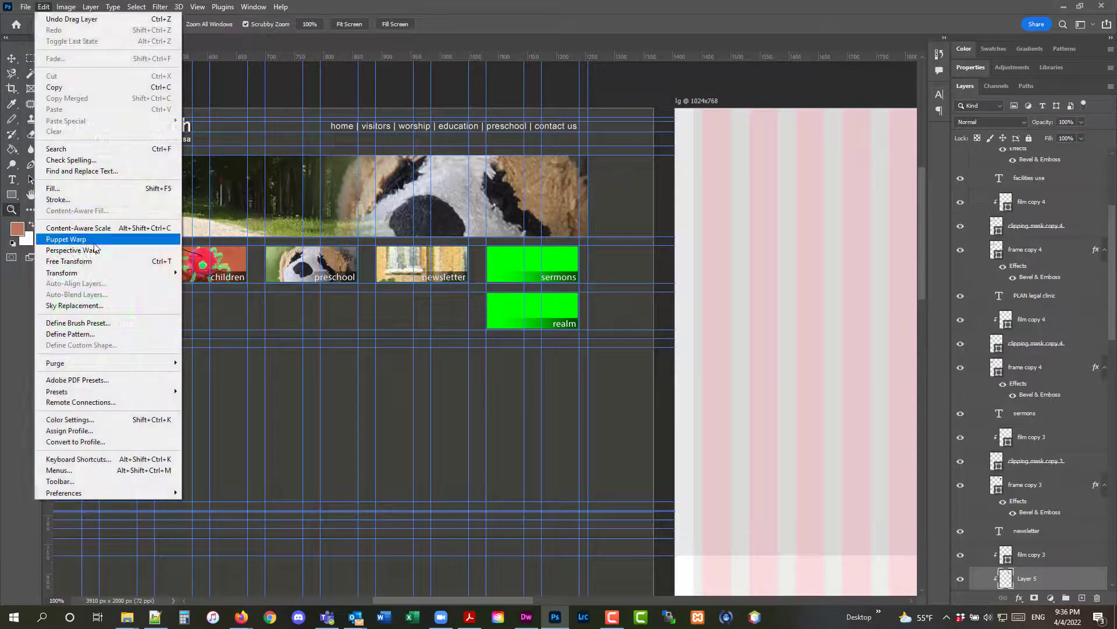
pyautogui.moveTo(87, 272)
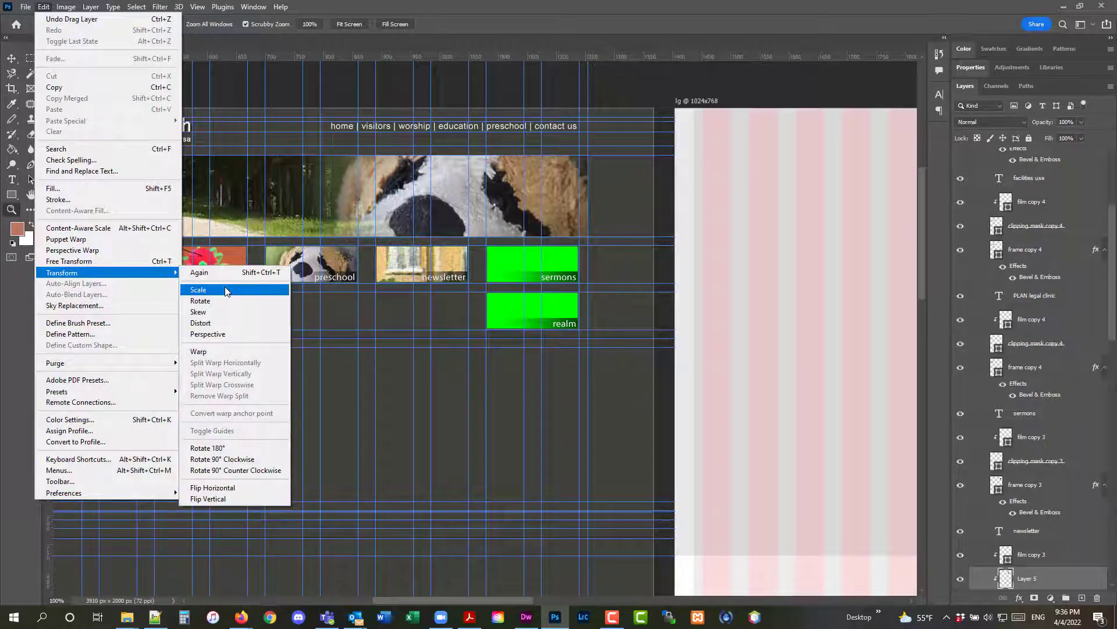
pyautogui.click(278, 290)
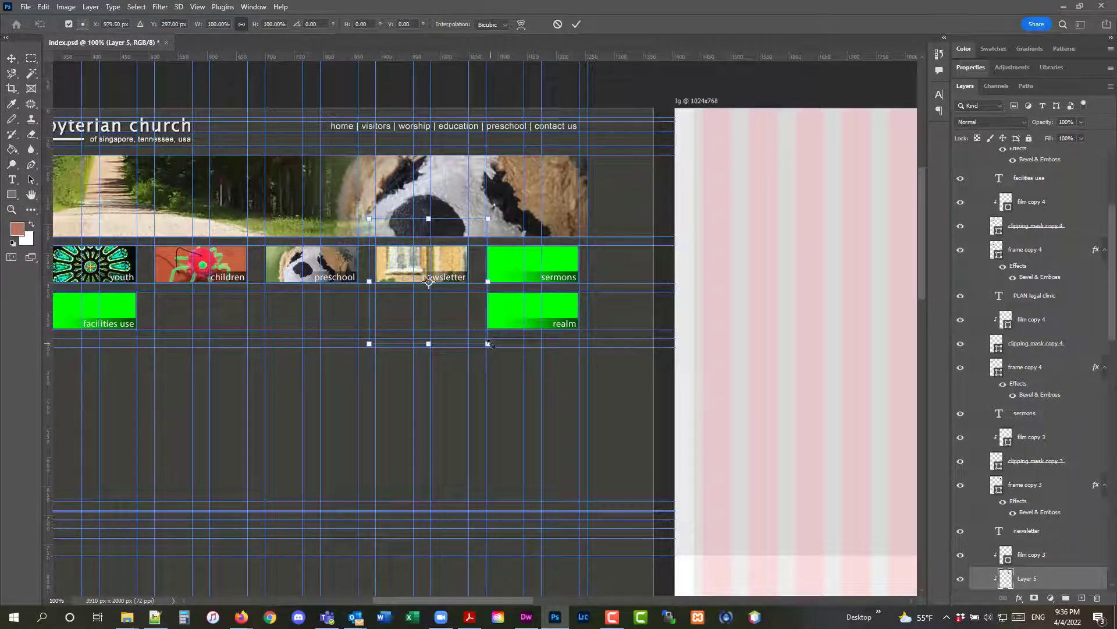
pyautogui.moveTo(488, 344); pyautogui.dragTo(471, 326)
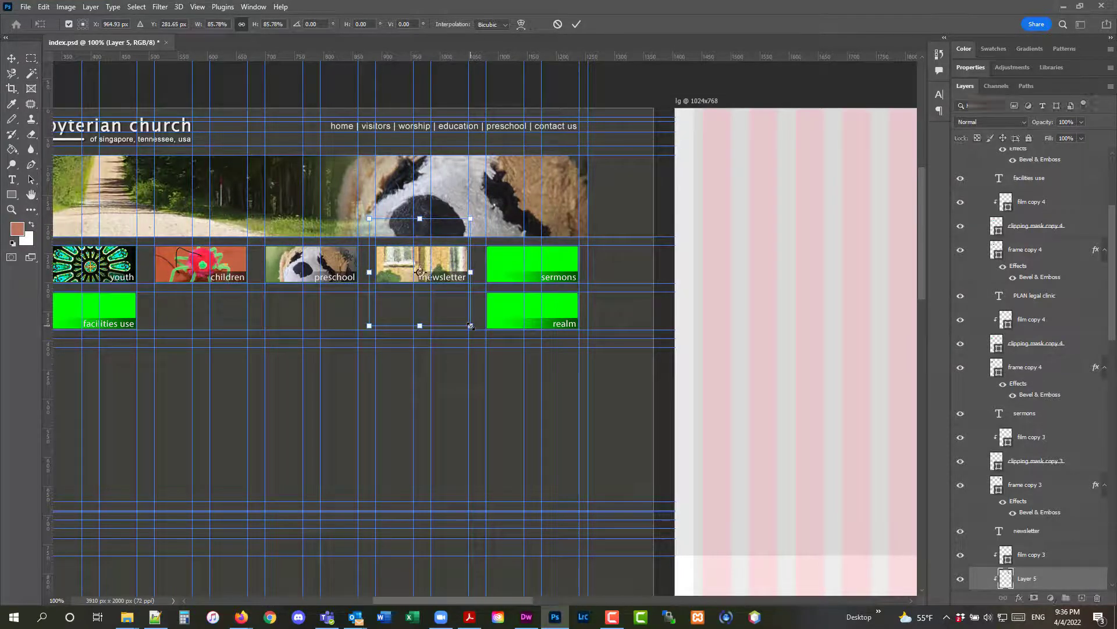
pyautogui.press('Return')
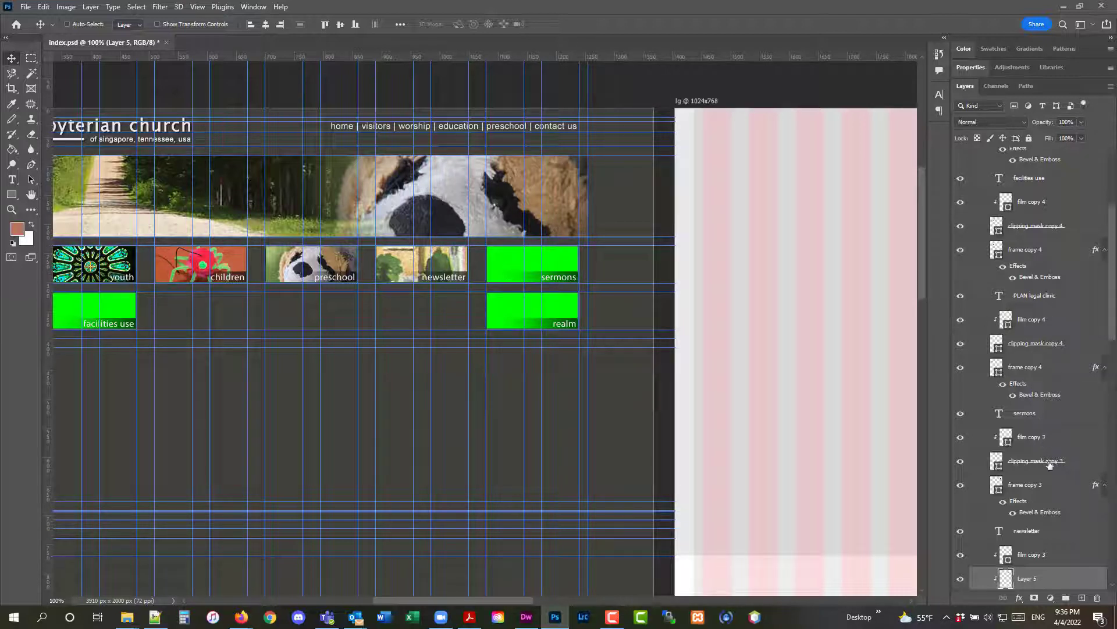
# Step: Select the sermons box's clipping mask layer and open 002.JPG from the church_14_photo_image_collection folder
pyautogui.click(1033, 464)
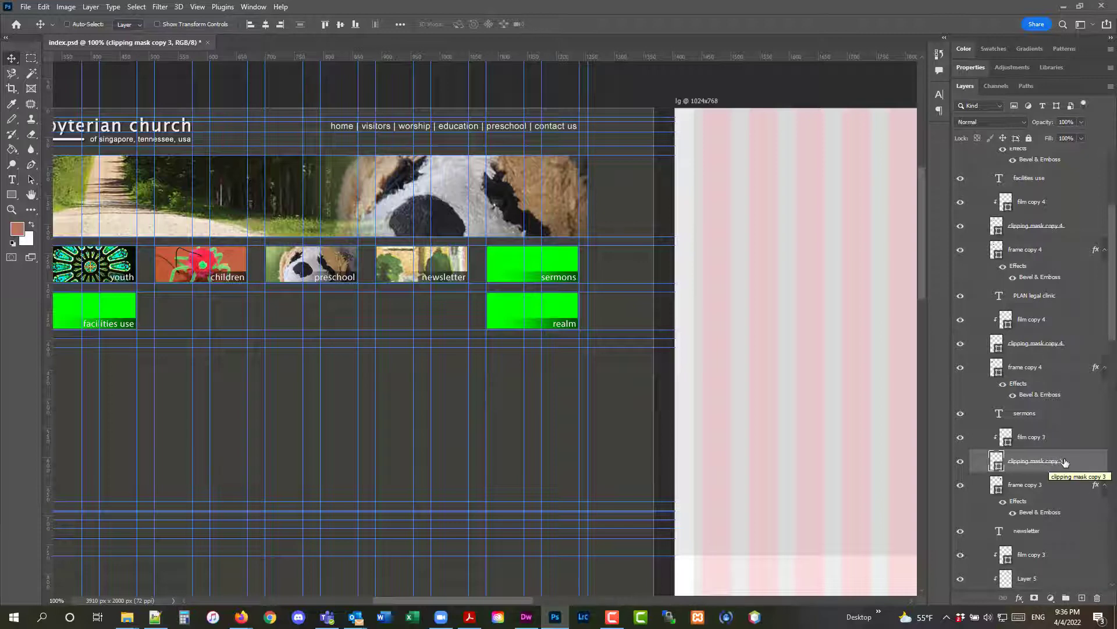
pyautogui.click(11, 210)
pyautogui.keyDown('alt'); pyautogui.click(364, 228); pyautogui.keyUp('alt')
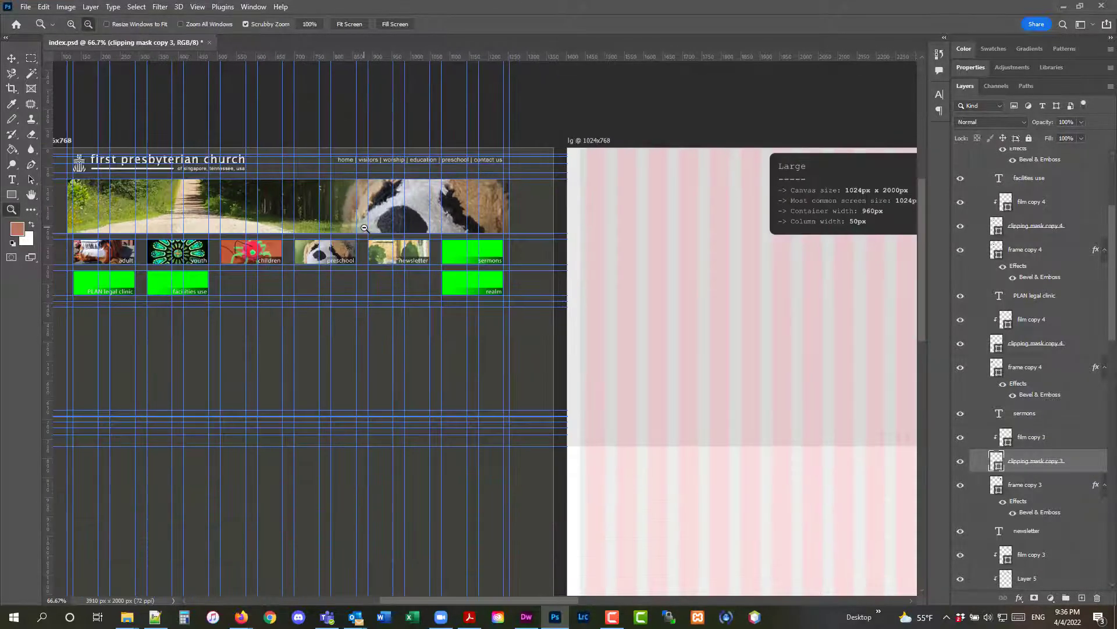
pyautogui.keyDown('alt'); pyautogui.click(364, 227); pyautogui.keyUp('alt')
pyautogui.moveTo(552, 605); pyautogui.dragTo(489, 584)
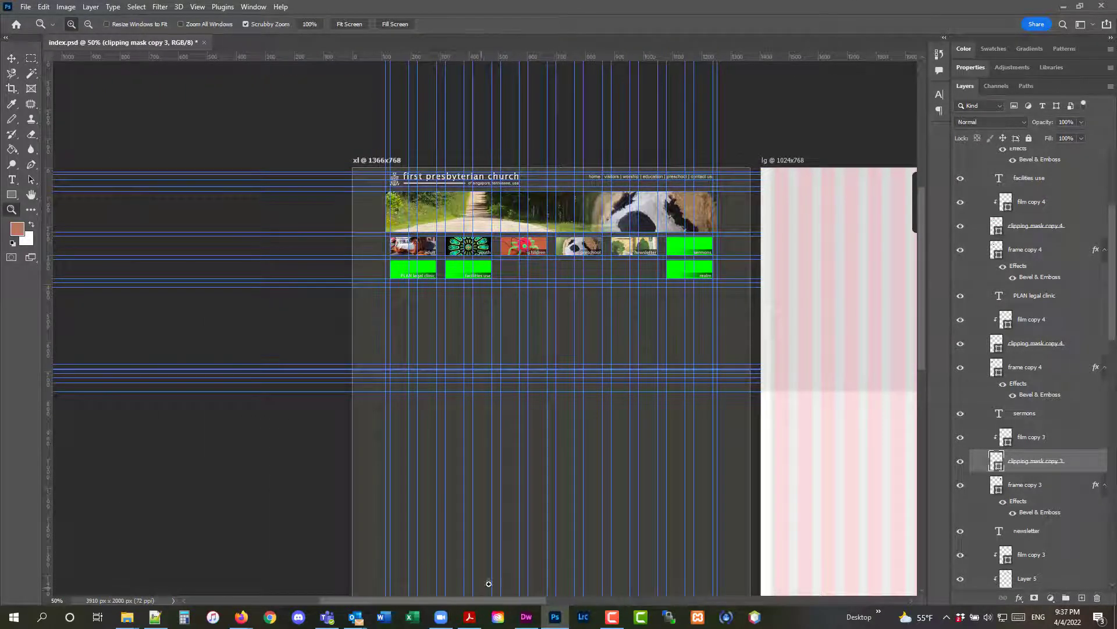
pyautogui.click(25, 7)
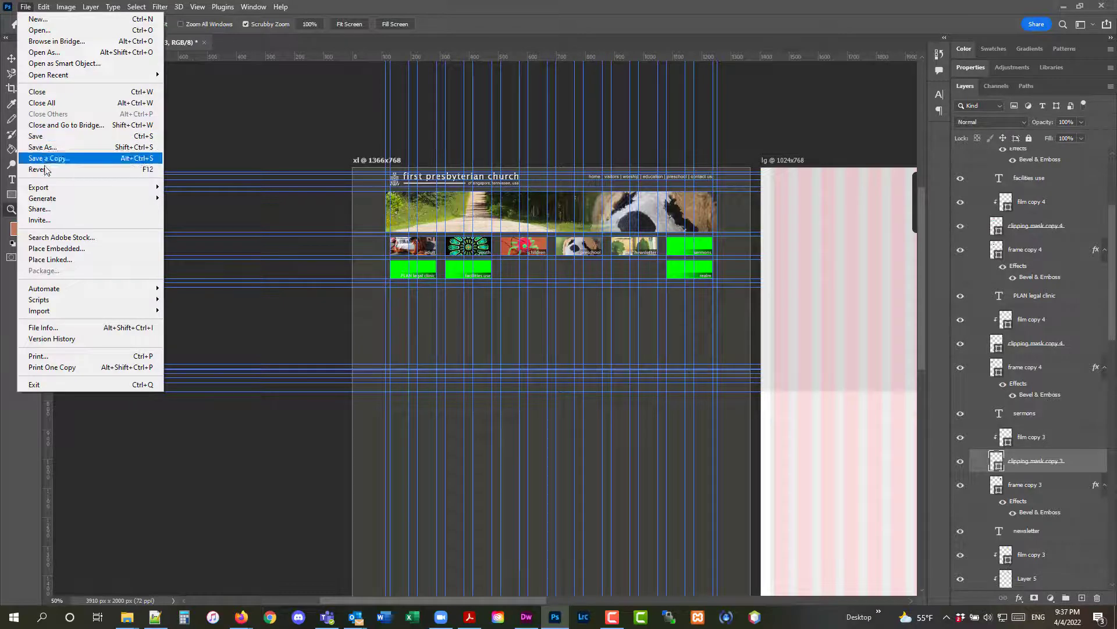
pyautogui.click(47, 31)
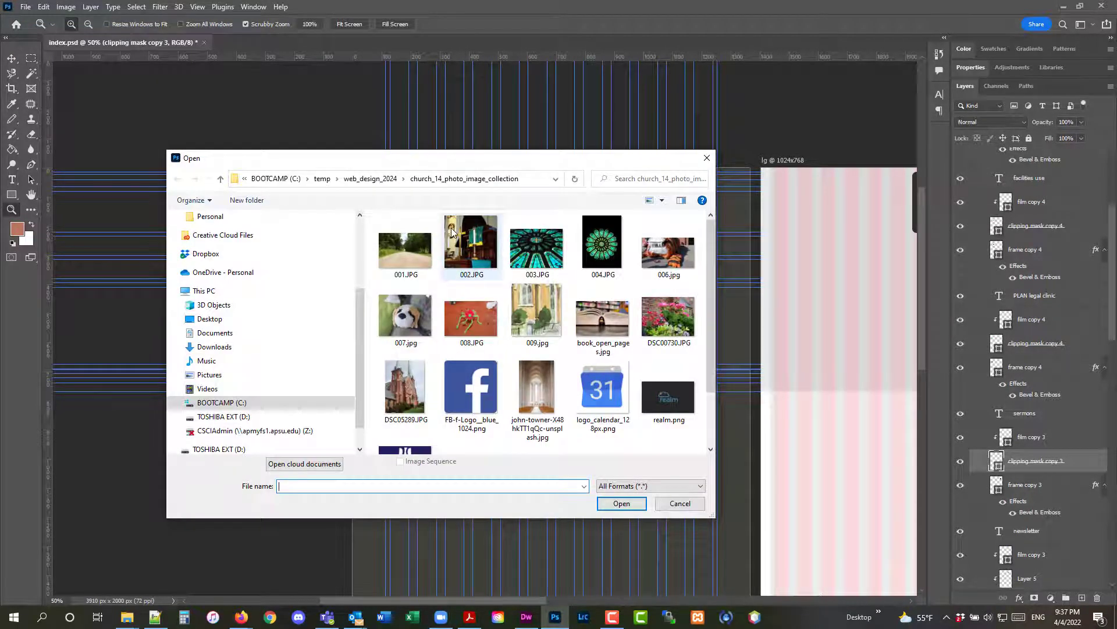
pyautogui.doubleClick(471, 245)
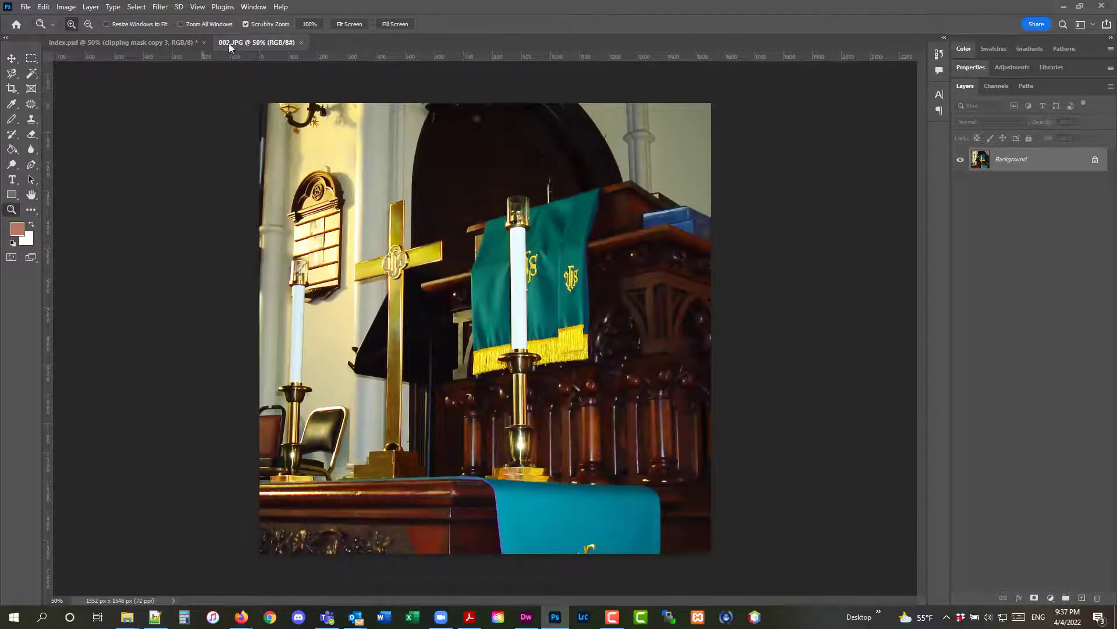
# Step: Arrange 002.JPG and index.psd side by side in a 2-up vertical layout and activate the Move tool
pyautogui.click(255, 8)
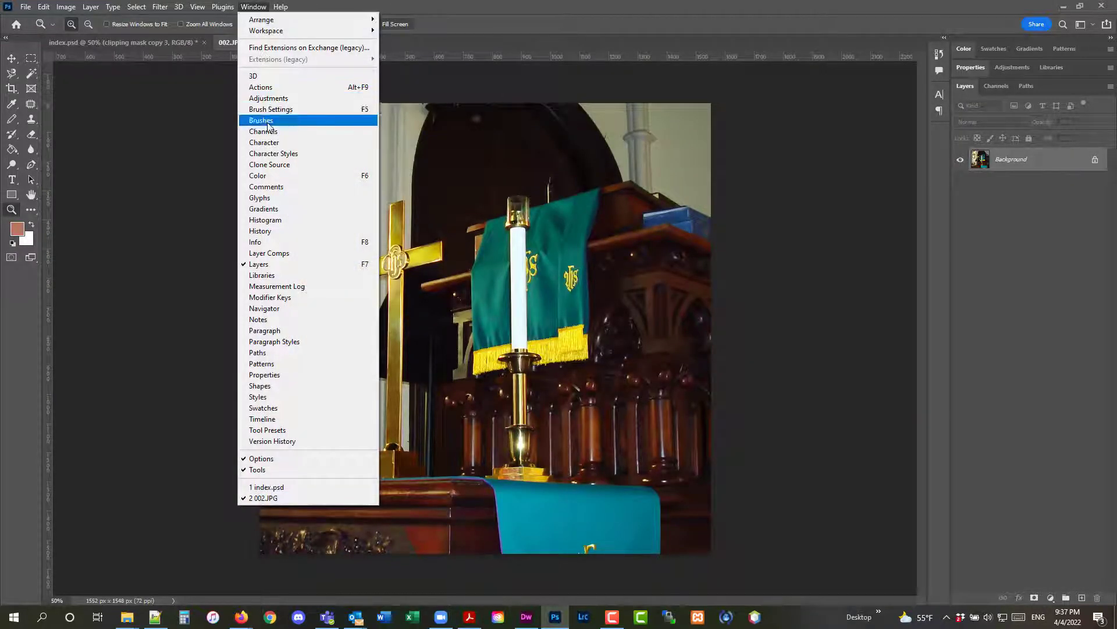
pyautogui.moveTo(356, 21)
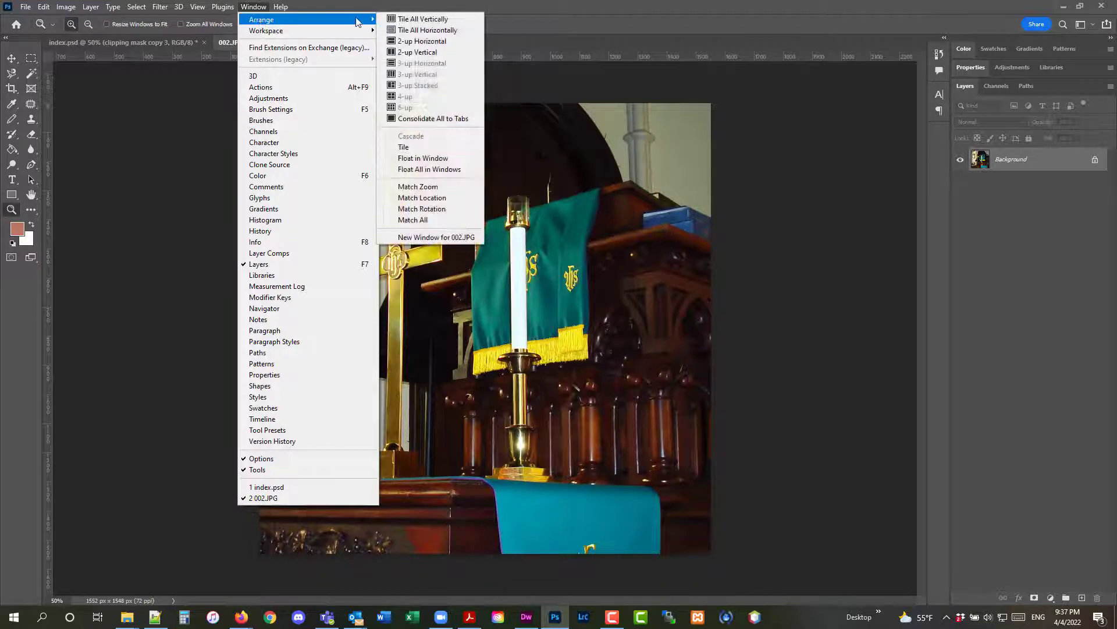
pyautogui.click(401, 53)
pyautogui.scroll(3, 685, 349)
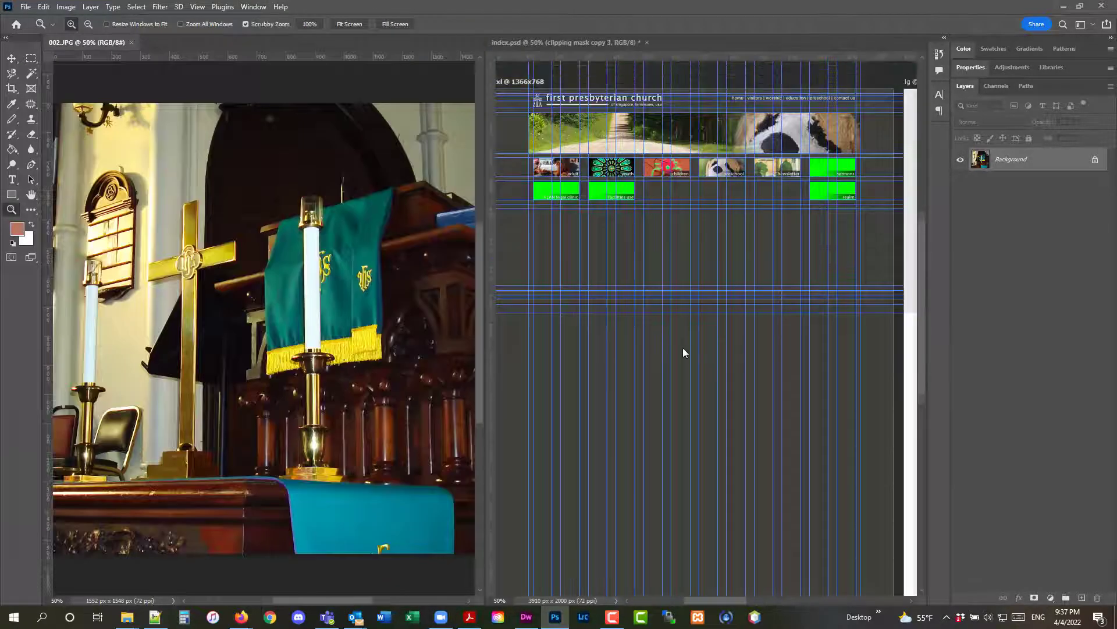
pyautogui.scroll(1, 684, 354)
pyautogui.click(12, 58)
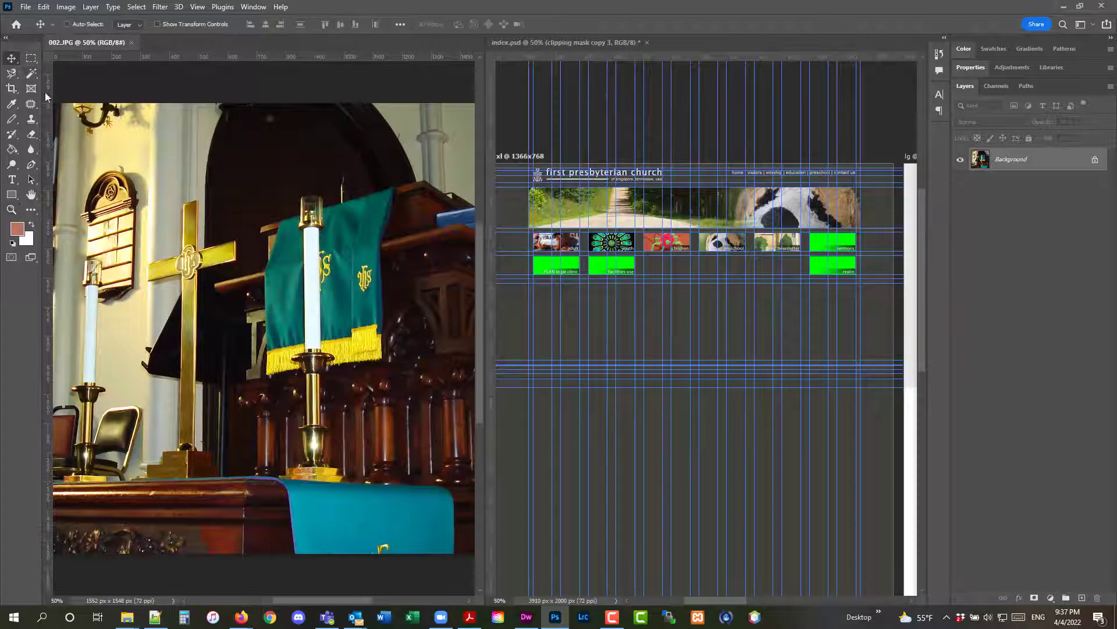
# Step: Copy the altar photo from 002.JPG into the sermons box of index.psd and close 002.JPG
pyautogui.moveTo(172, 209); pyautogui.dragTo(822, 245)
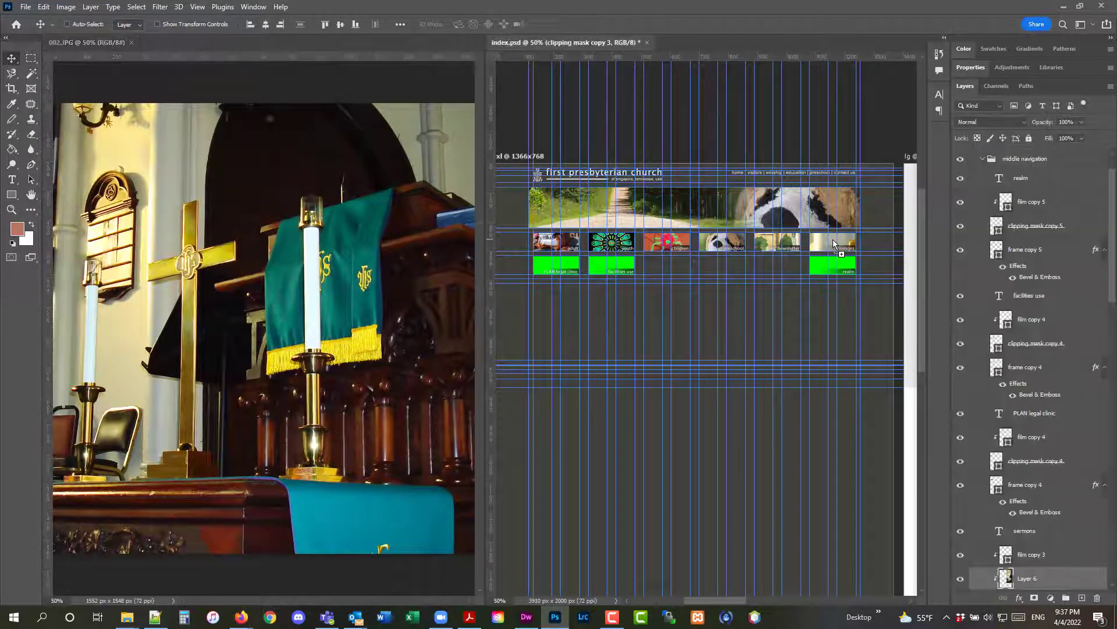
pyautogui.click(132, 43)
pyautogui.scroll(1, 460, 305)
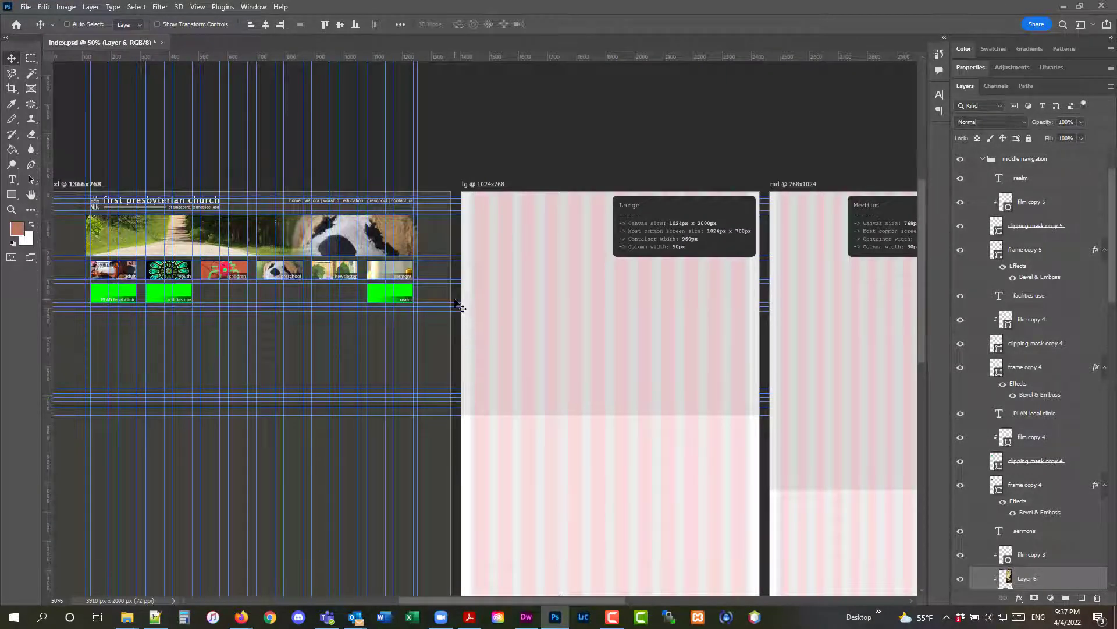
pyautogui.scroll(-2, 1012, 448)
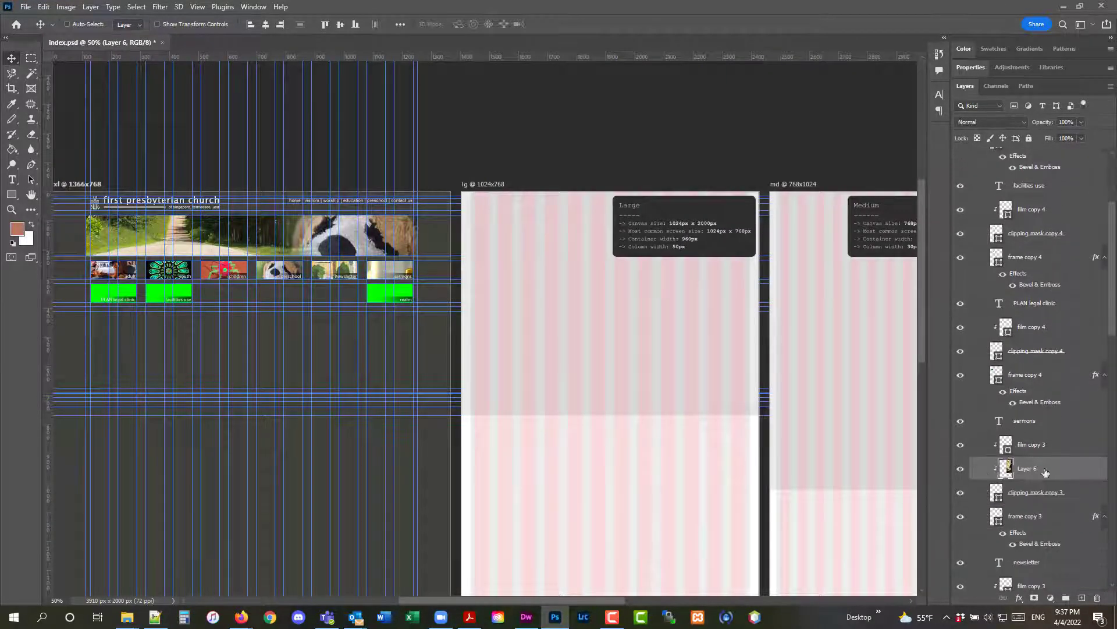
# Step: Scale the altar photo down proportionally to about 16% around the sermons box and apply the transformation
pyautogui.click(45, 8)
pyautogui.moveTo(90, 273)
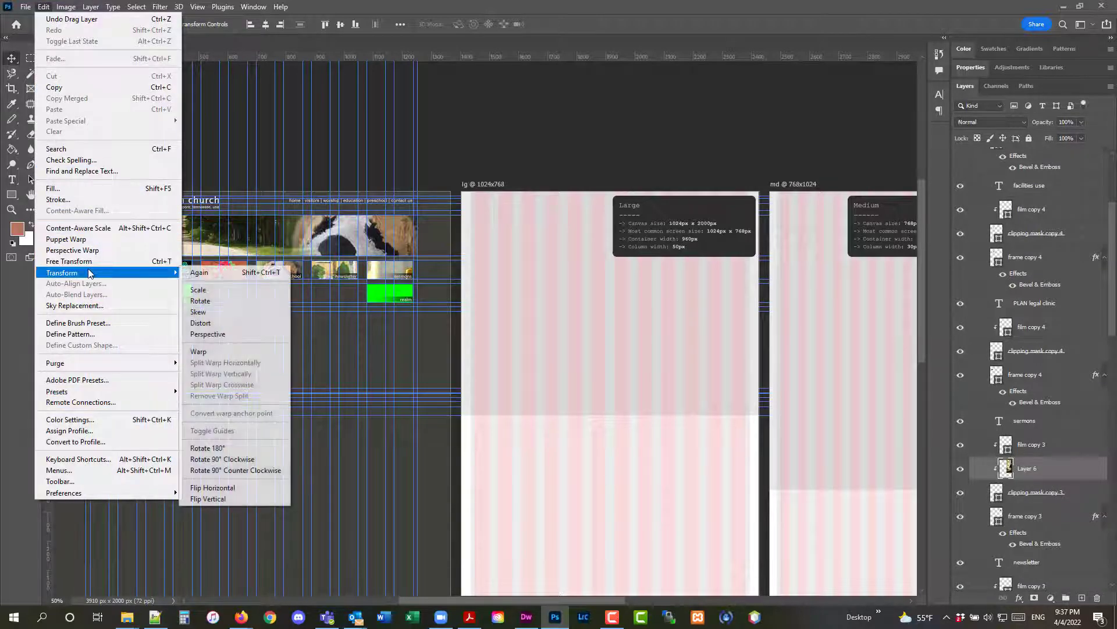
pyautogui.click(231, 301)
pyautogui.scroll(-3, 545, 336)
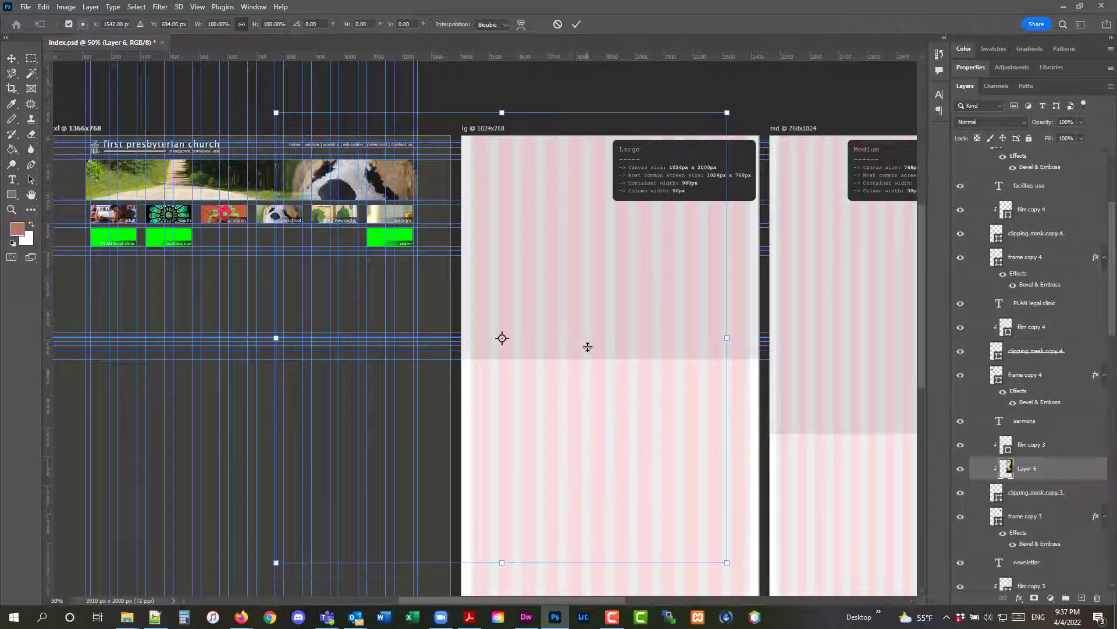
pyautogui.moveTo(729, 545); pyautogui.dragTo(514, 334)
pyautogui.scroll(3, 496, 367)
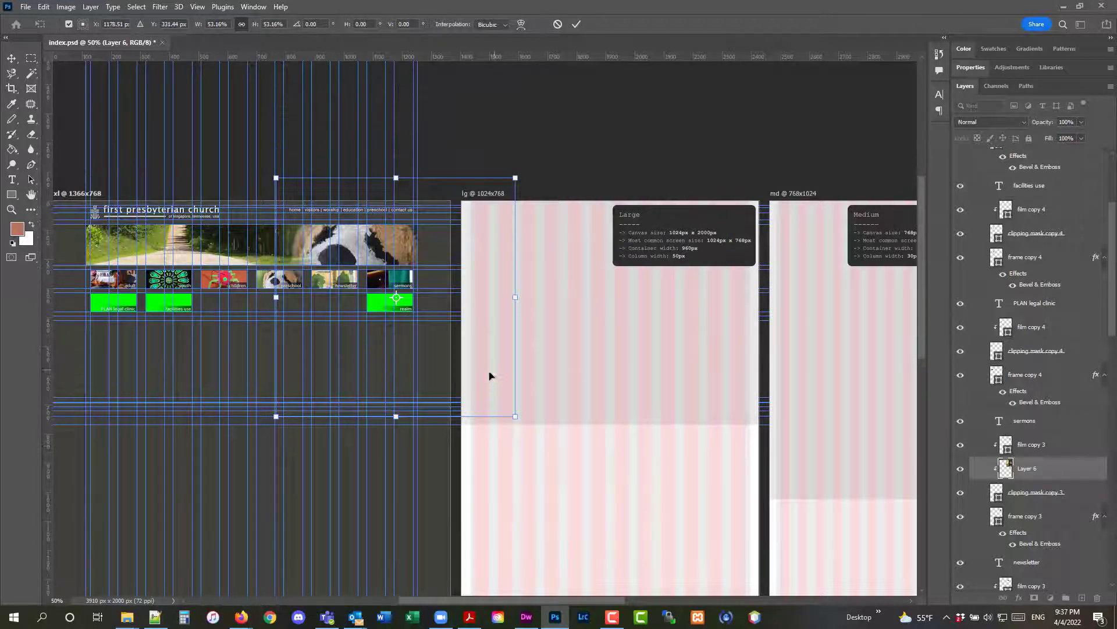
pyautogui.moveTo(280, 180); pyautogui.dragTo(354, 238)
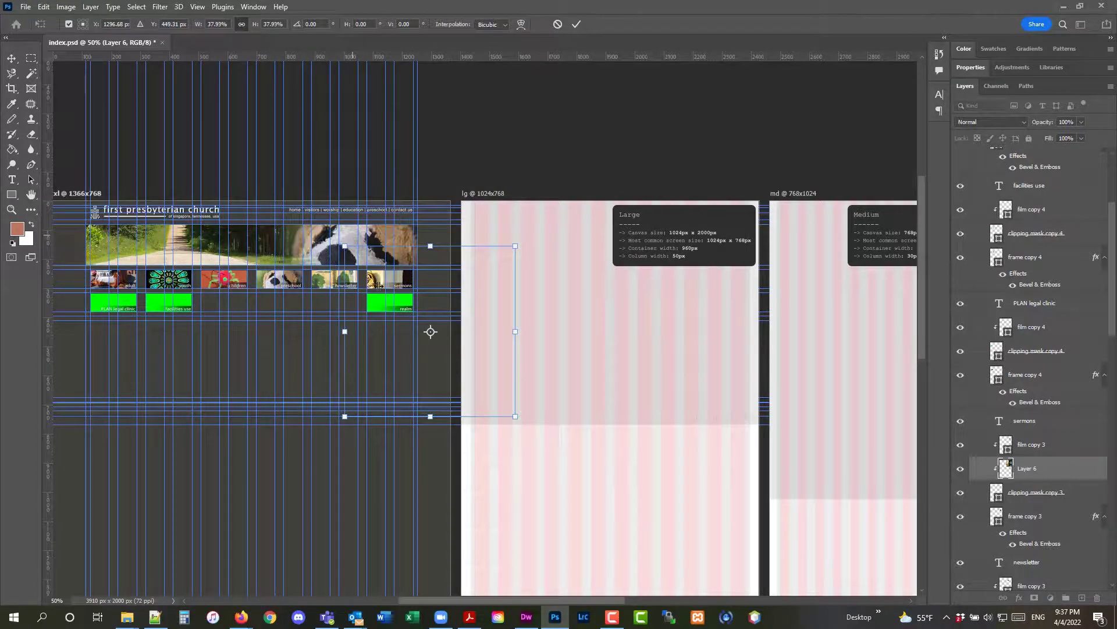
pyautogui.moveTo(514, 417); pyautogui.dragTo(407, 345)
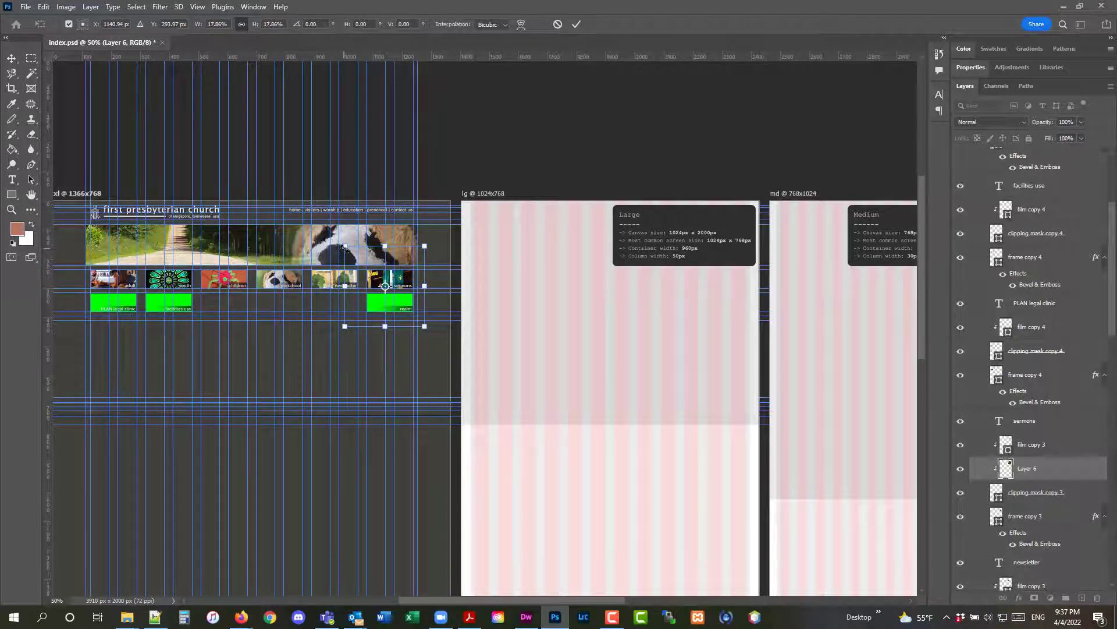
pyautogui.moveTo(345, 247); pyautogui.dragTo(352, 253)
pyautogui.scroll(1, 386, 358)
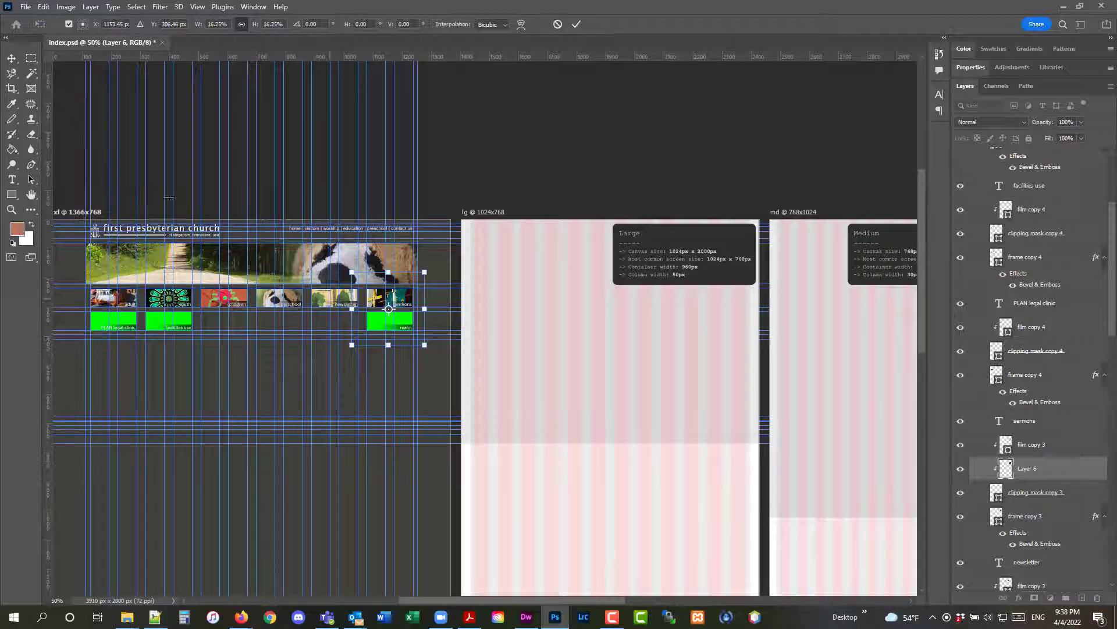
pyautogui.click(11, 59)
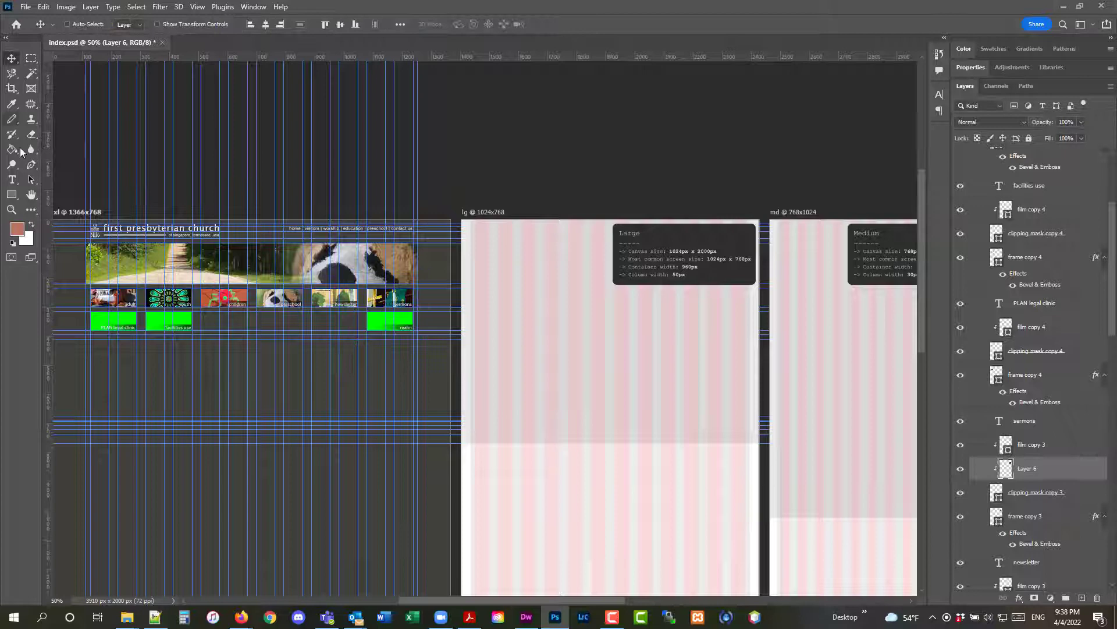
# Step: Nudge the altar photo slightly to the right so the full cross and green cloth sit within the sermons box
pyautogui.click(11, 210)
pyautogui.click(377, 298)
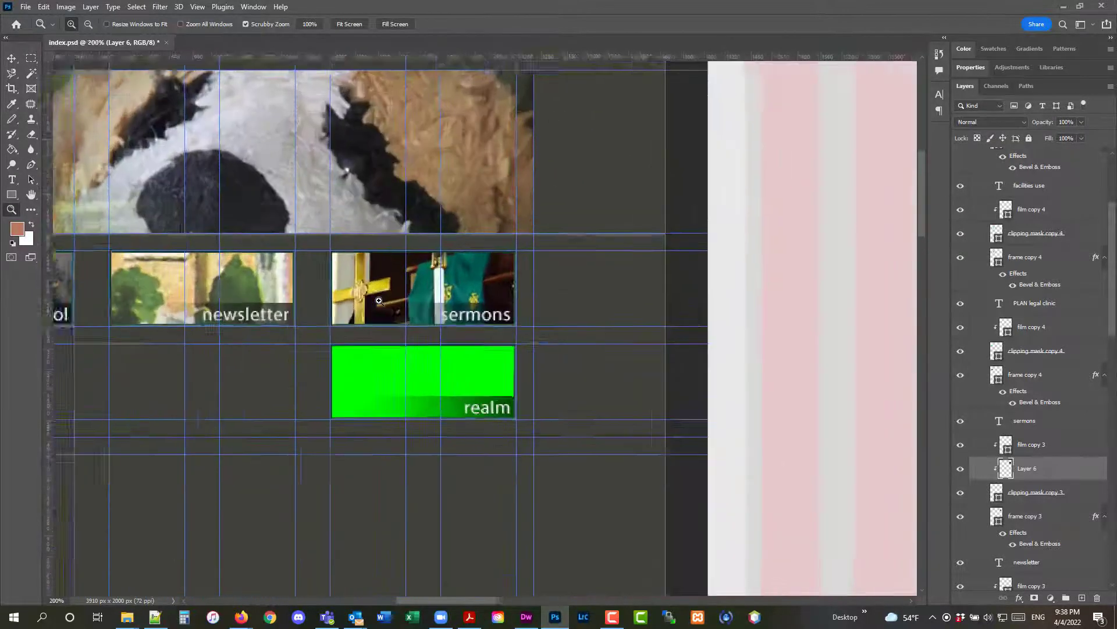
pyautogui.click(379, 300)
pyautogui.click(12, 58)
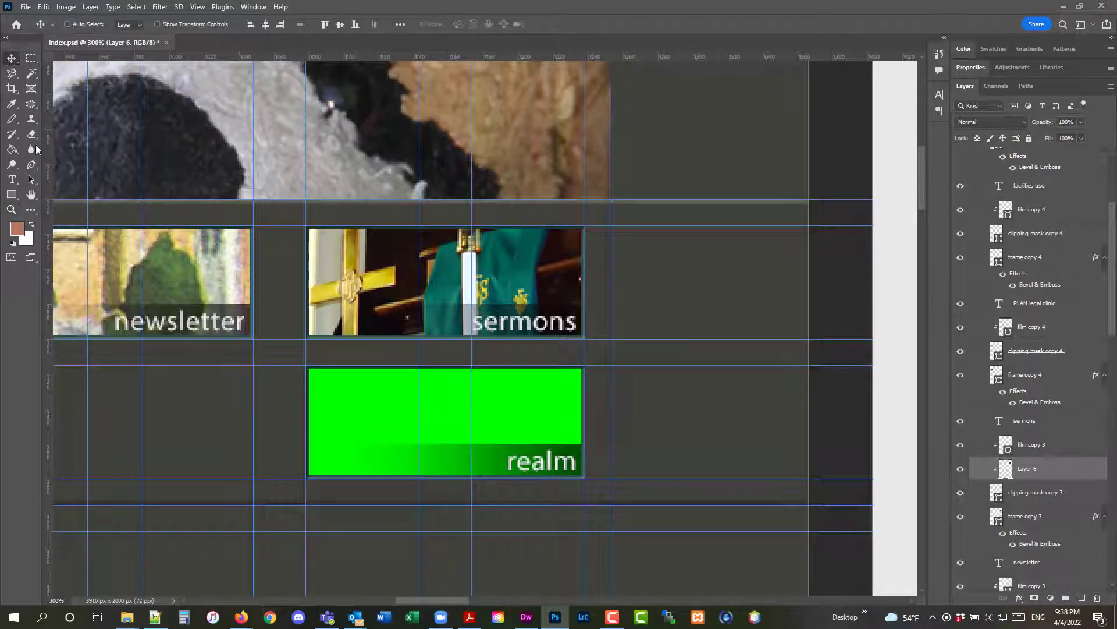
pyautogui.press('Right')
pyautogui.press('Right')
pyautogui.press('Right')
pyautogui.press('Right')
pyautogui.press('Right')
pyautogui.press('Right')
pyautogui.press('Right')
pyautogui.press('Right')
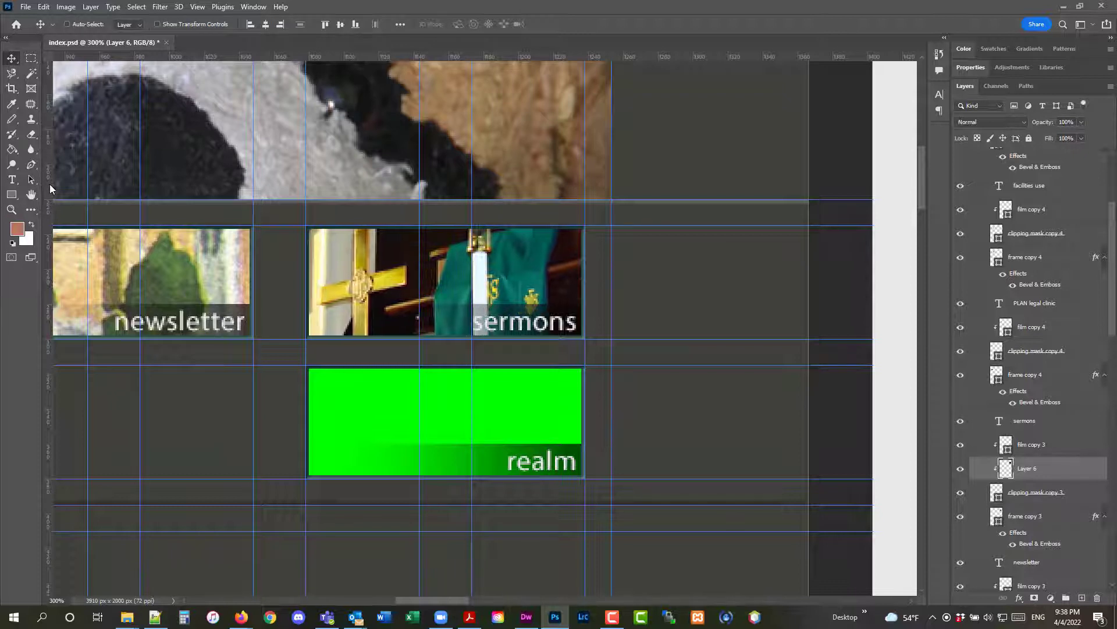
pyautogui.press('Right')
pyautogui.press('Right')
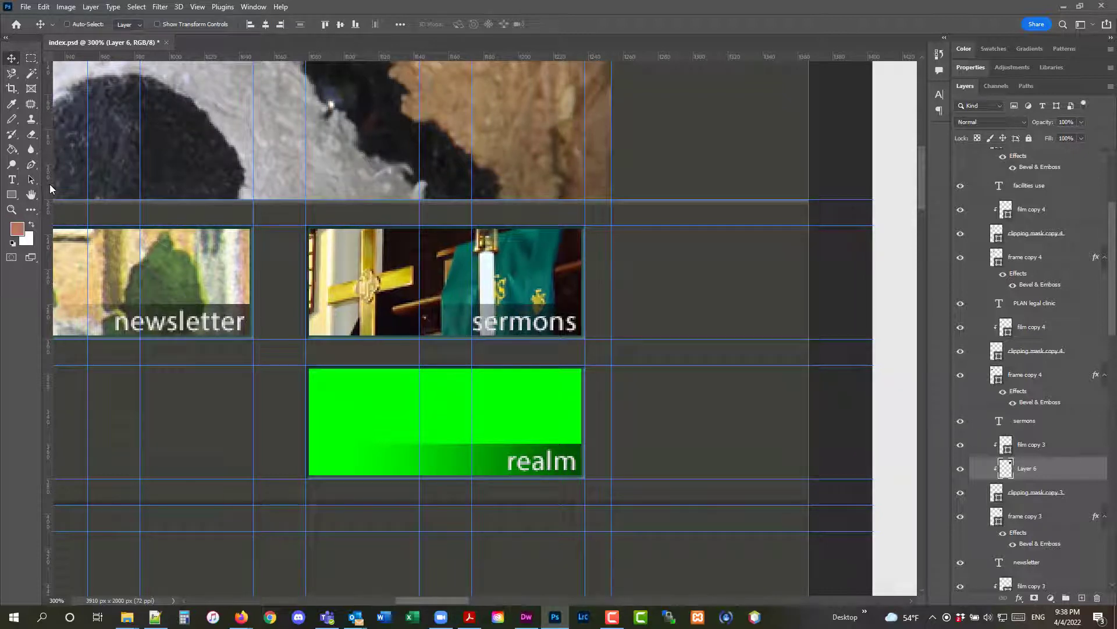
pyautogui.press('Left')
pyautogui.press('Left')
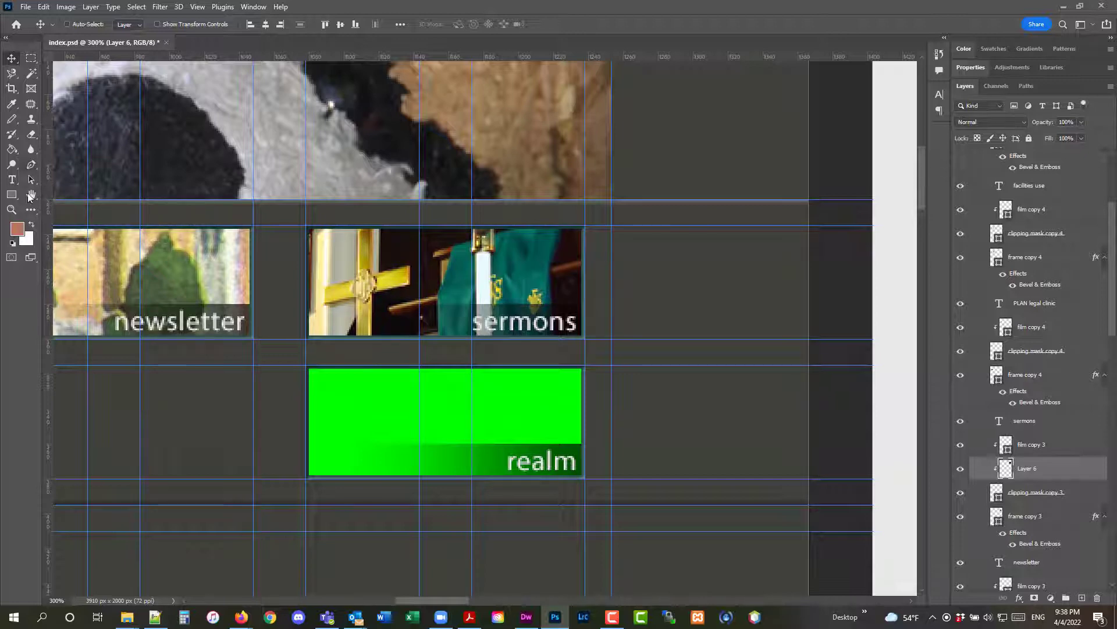
# Step: Select the clipping mask layer directly under the PLAN legal clinic text and its film layer
pyautogui.click(12, 210)
pyautogui.keyDown('alt'); pyautogui.click(321, 336); pyautogui.keyUp('alt')
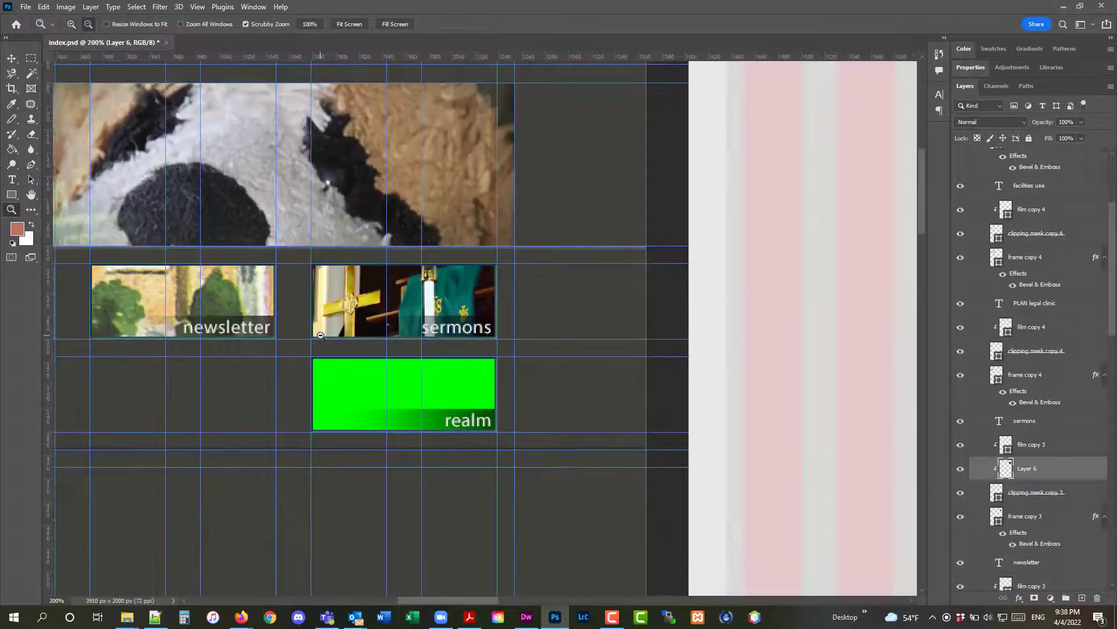
pyautogui.keyDown('alt'); pyautogui.click(321, 336); pyautogui.keyUp('alt')
pyautogui.keyDown('alt'); pyautogui.click(321, 336); pyautogui.keyUp('alt')
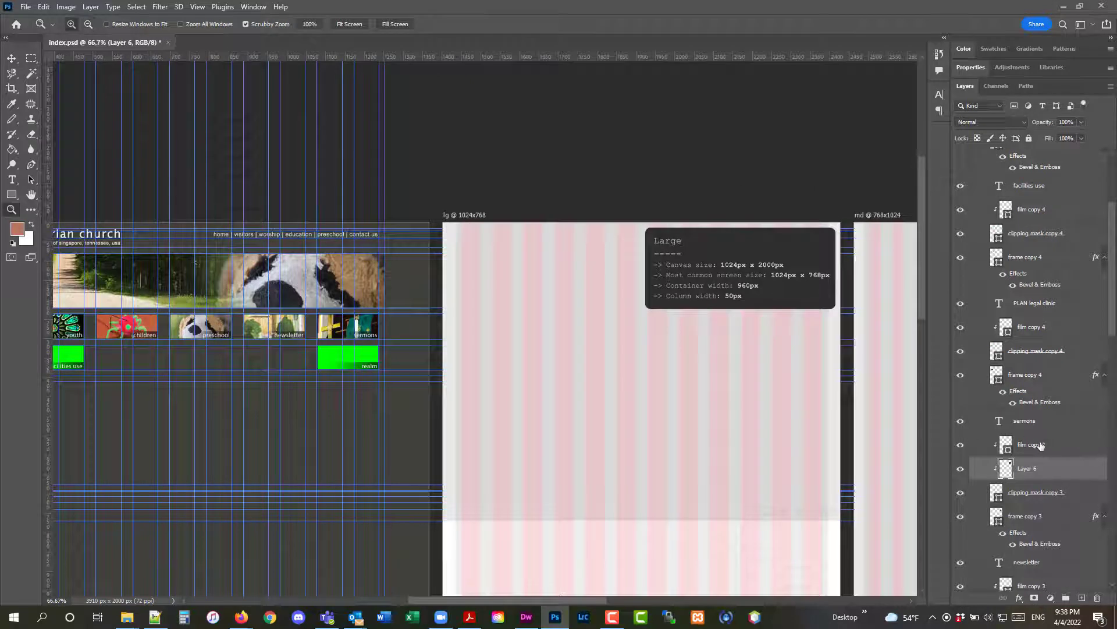
pyautogui.scroll(2, 1039, 435)
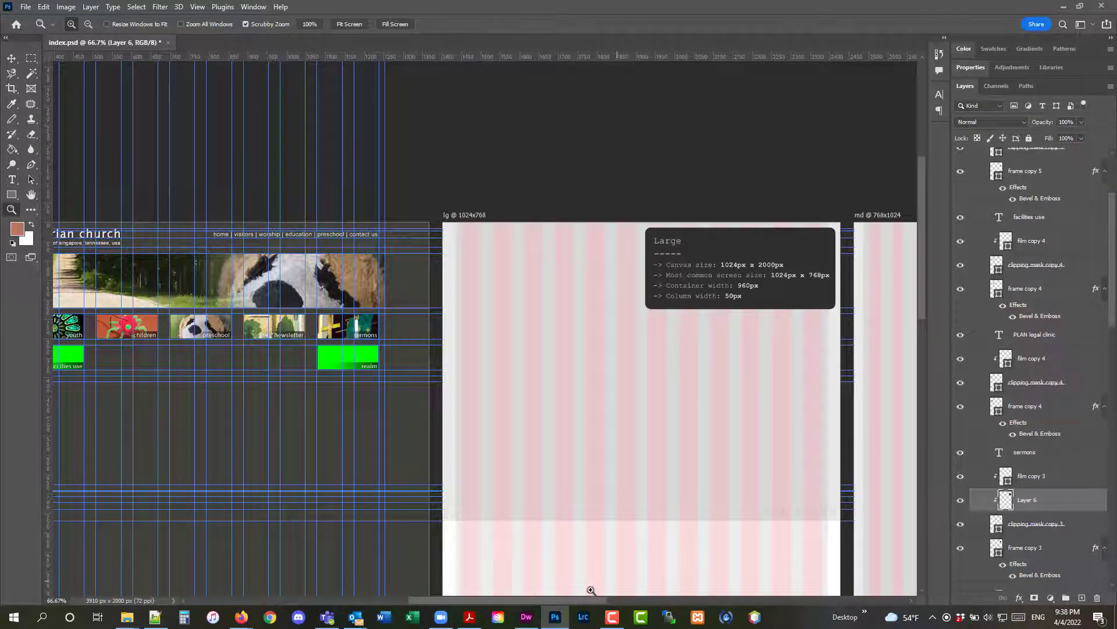
pyautogui.click(1051, 388)
pyautogui.moveTo(515, 603); pyautogui.dragTo(455, 603)
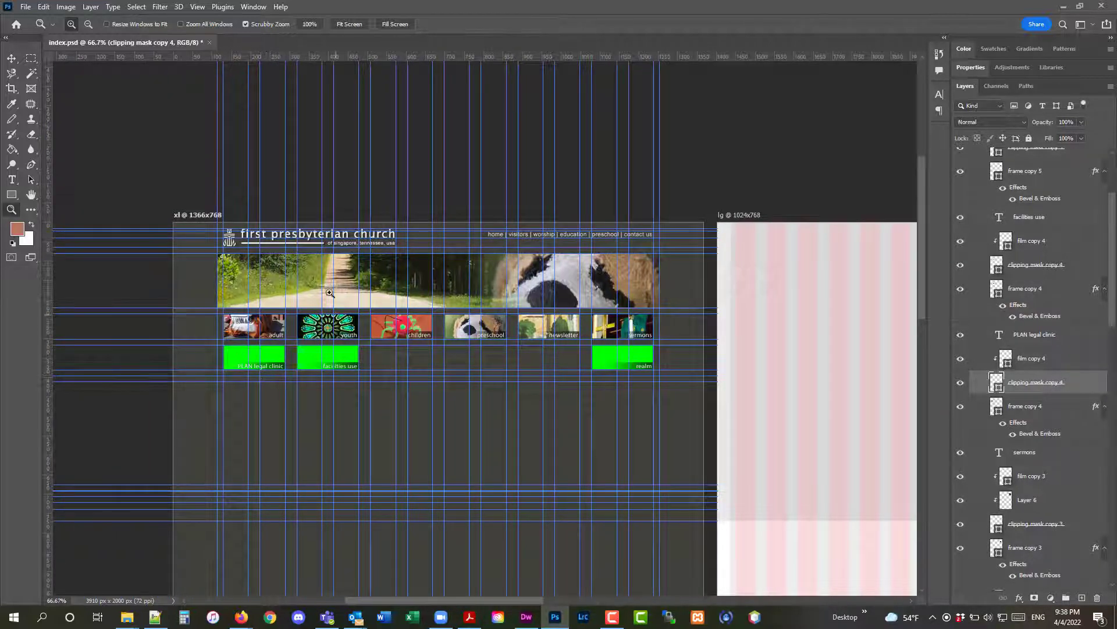
# Step: Open book_open_pages.jpg and arrange it side by side with index.psd in a 2-up vertical layout
pyautogui.click(23, 7)
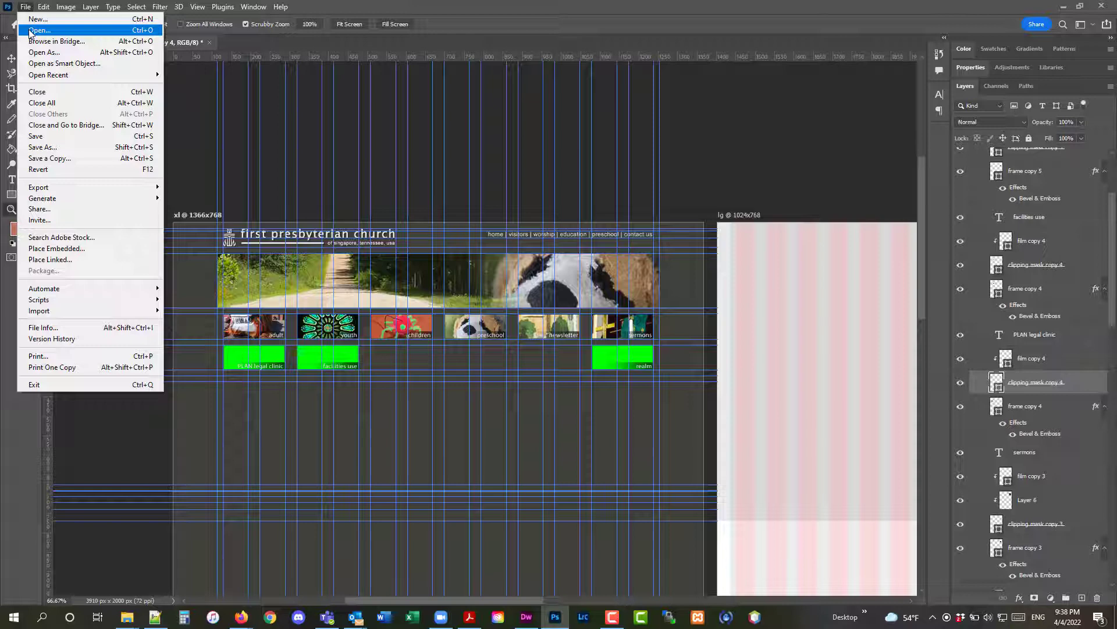
pyautogui.click(32, 31)
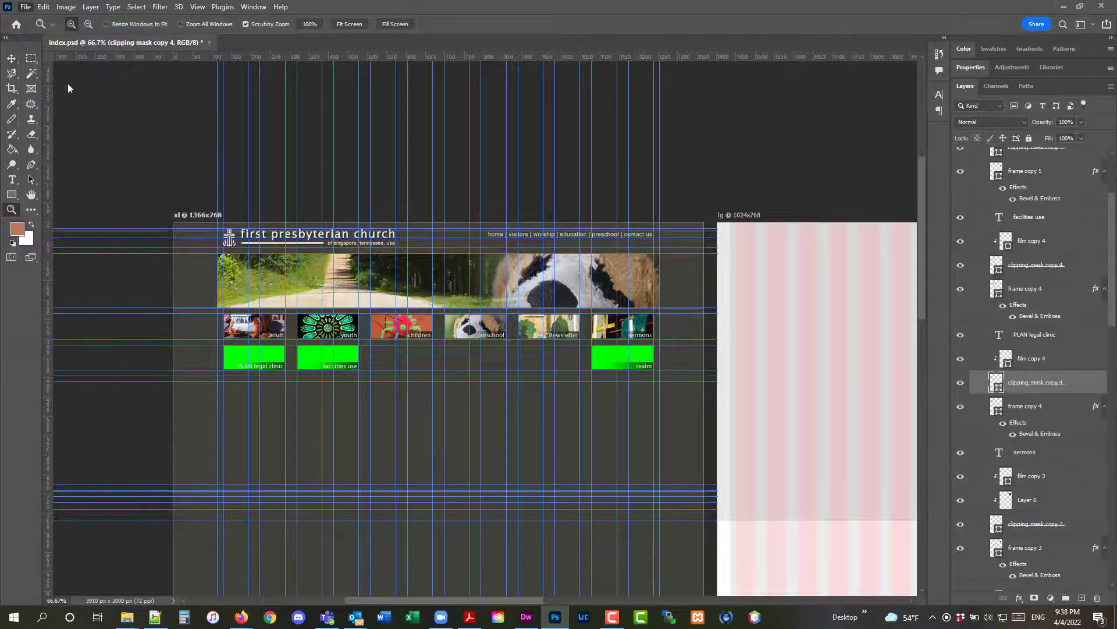
pyautogui.doubleClick(606, 312)
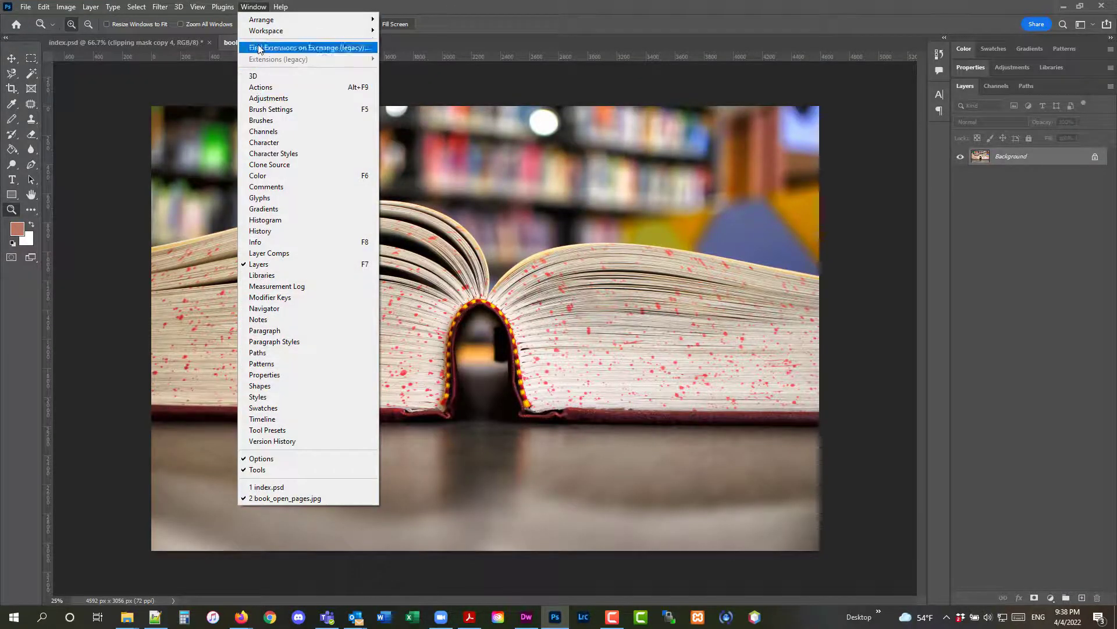
pyautogui.moveTo(300, 19)
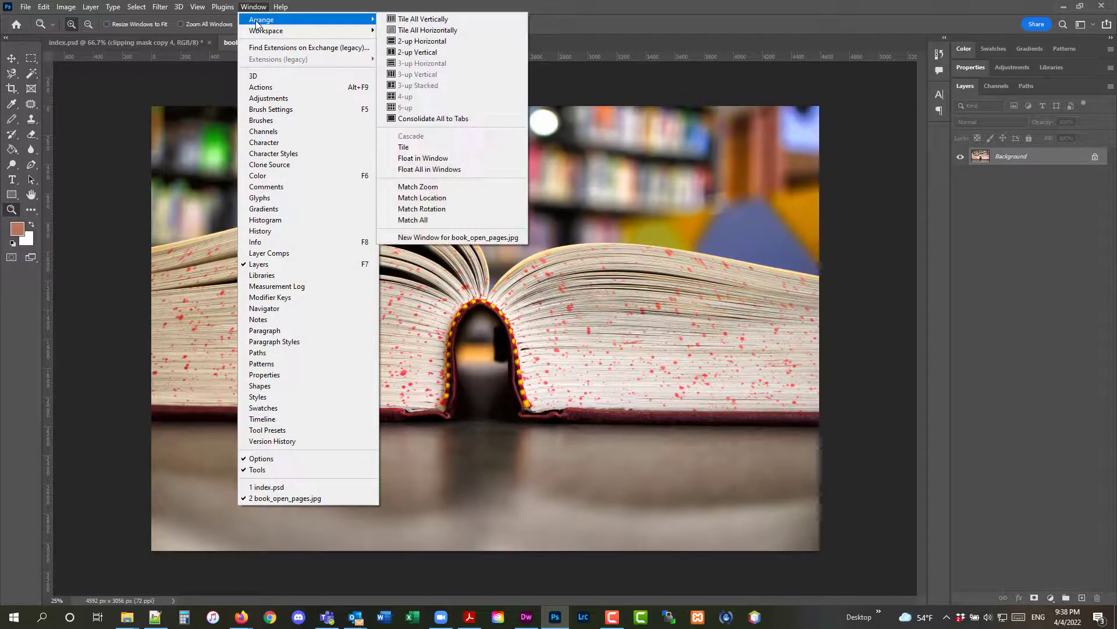
pyautogui.click(445, 51)
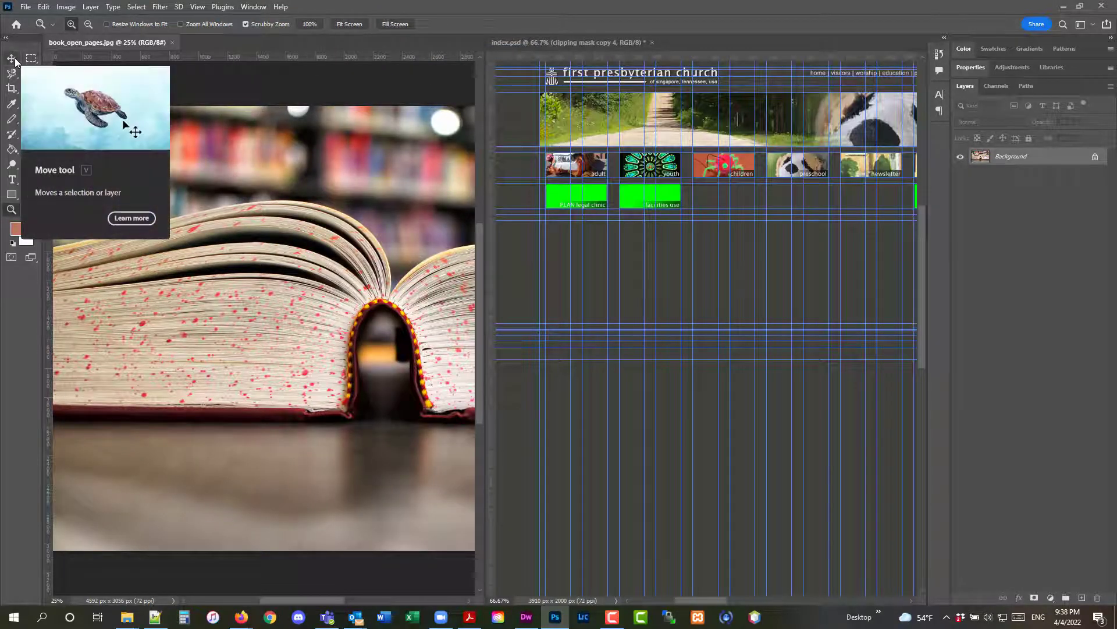
# Step: Copy the open book photo into the PLAN legal clinic box of index.psd with the Move tool and close book_open_pages.jpg
pyautogui.click(543, 41)
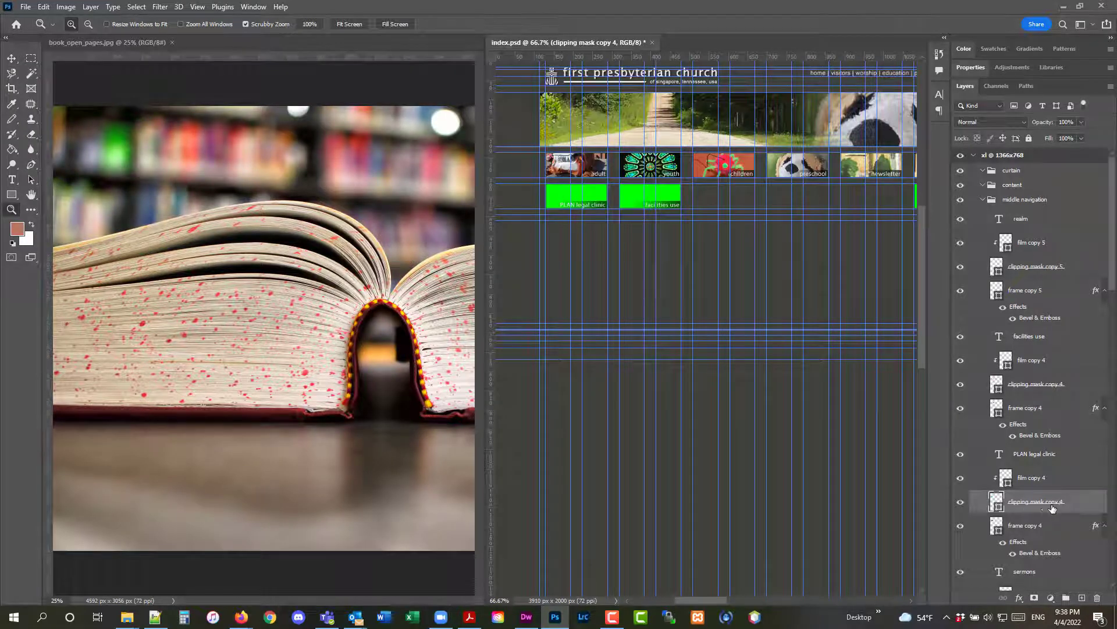
pyautogui.click(11, 58)
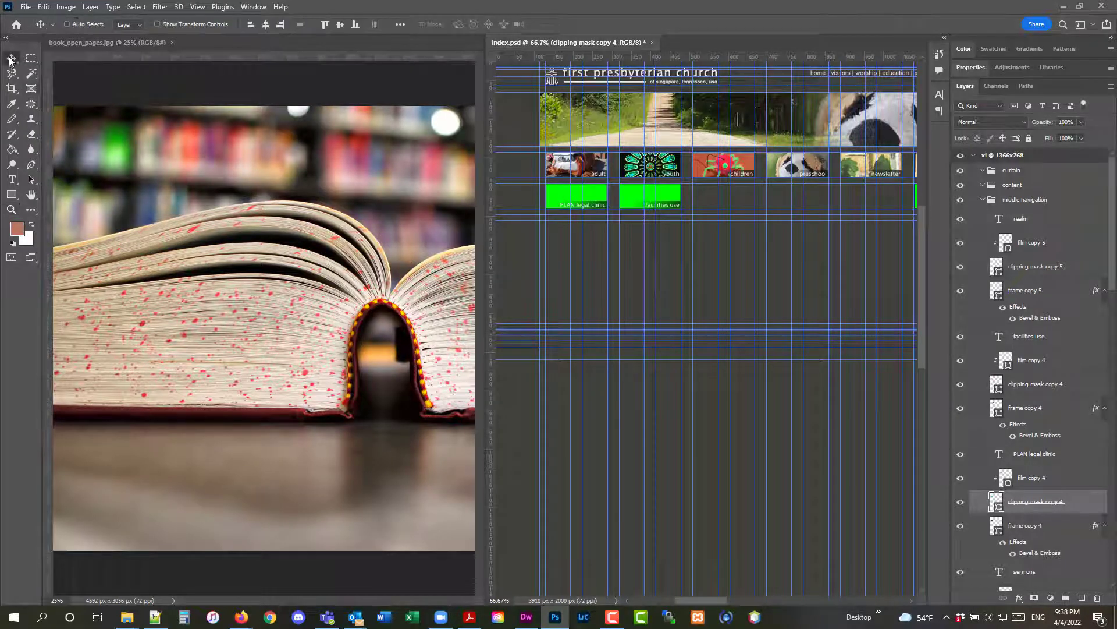
pyautogui.click(159, 231)
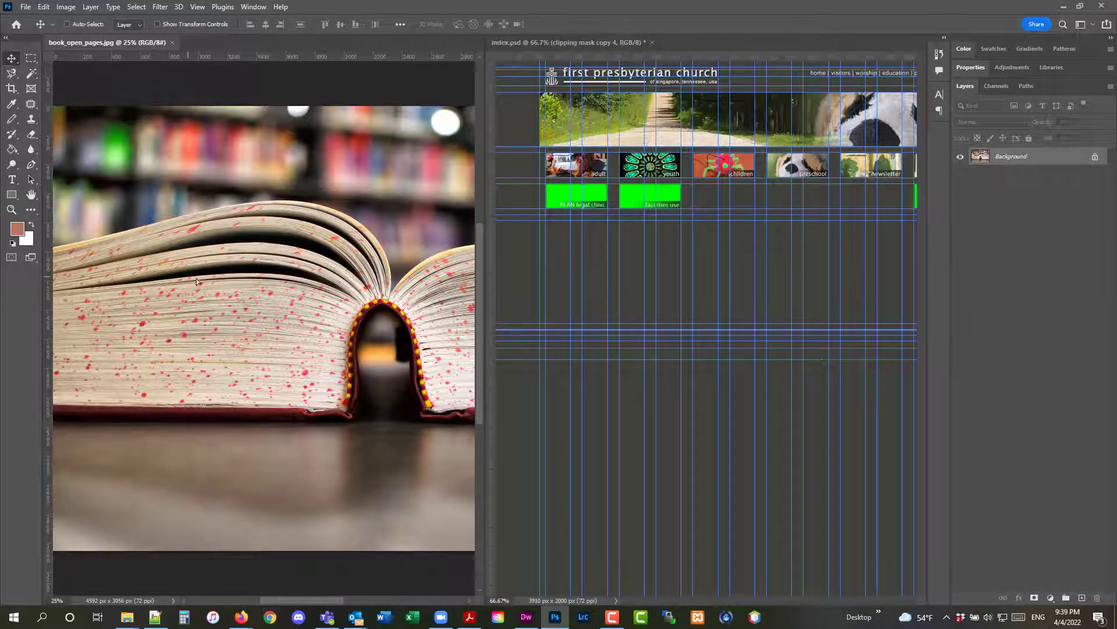
pyautogui.moveTo(197, 281); pyautogui.dragTo(578, 190)
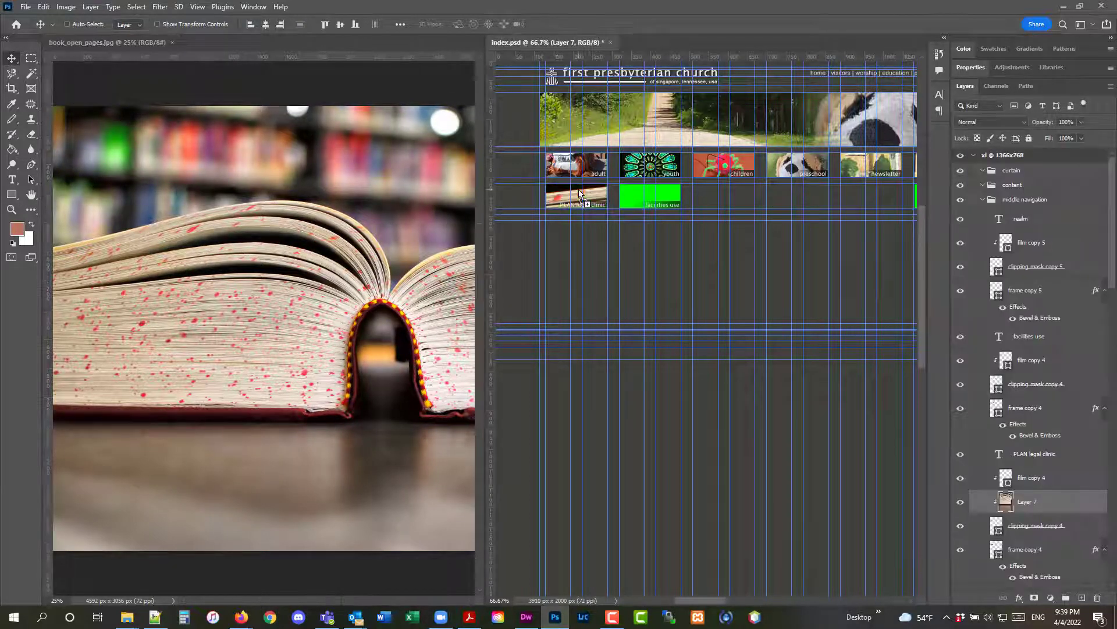
pyautogui.click(172, 43)
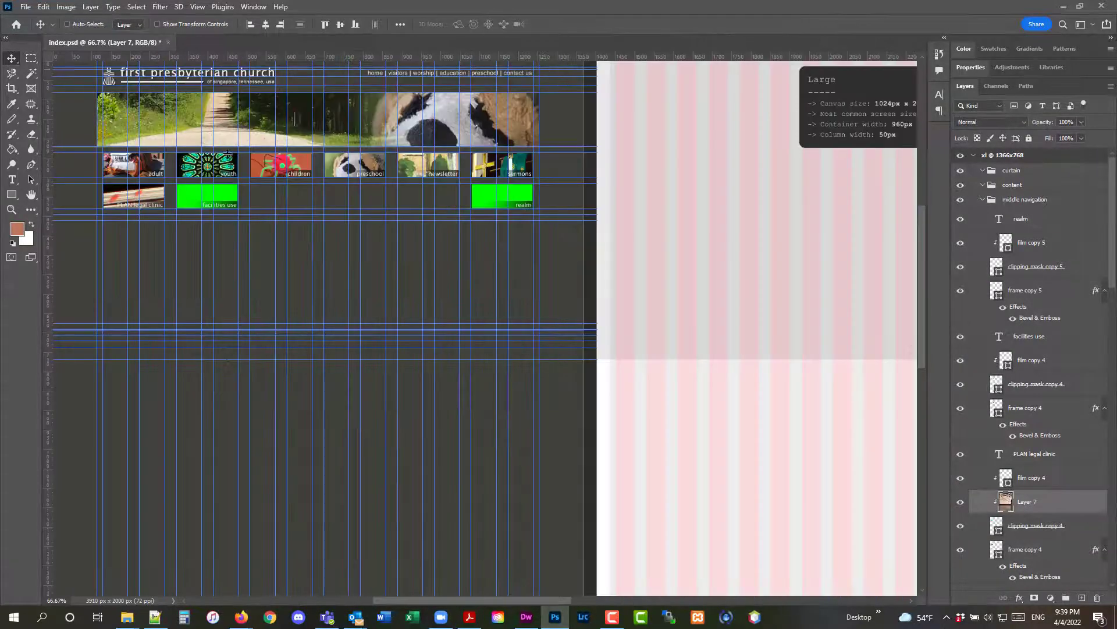
# Step: Start a Scale transform on the book photo layer and shrink it proportionally to about 86% from its upper-left corner
pyautogui.scroll(2, 283, 312)
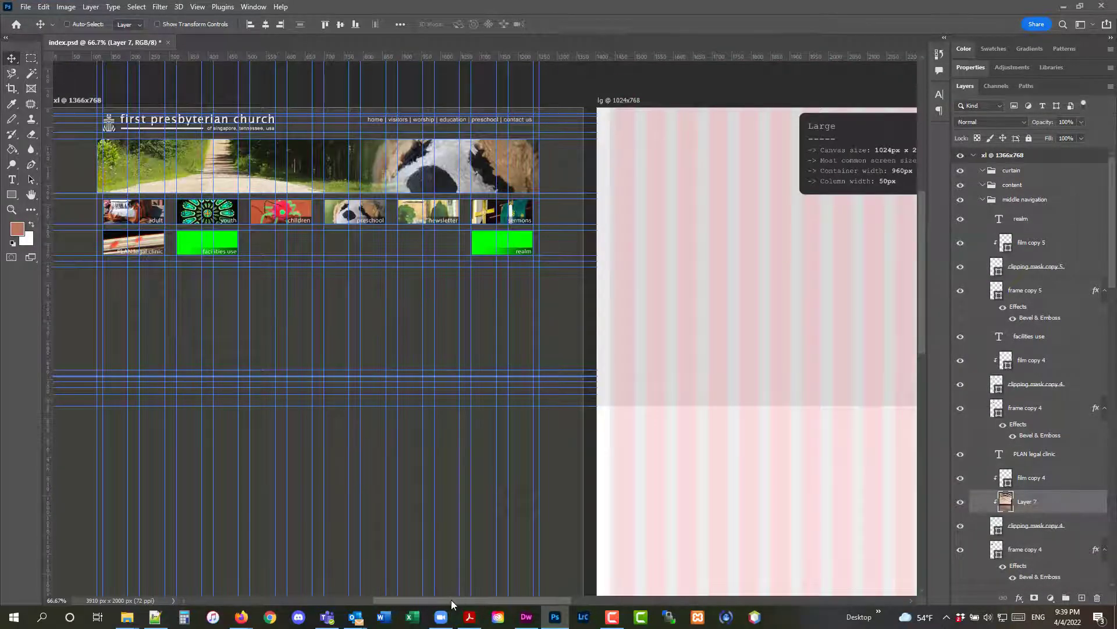
pyautogui.moveTo(452, 599); pyautogui.dragTo(425, 598)
pyautogui.click(45, 7)
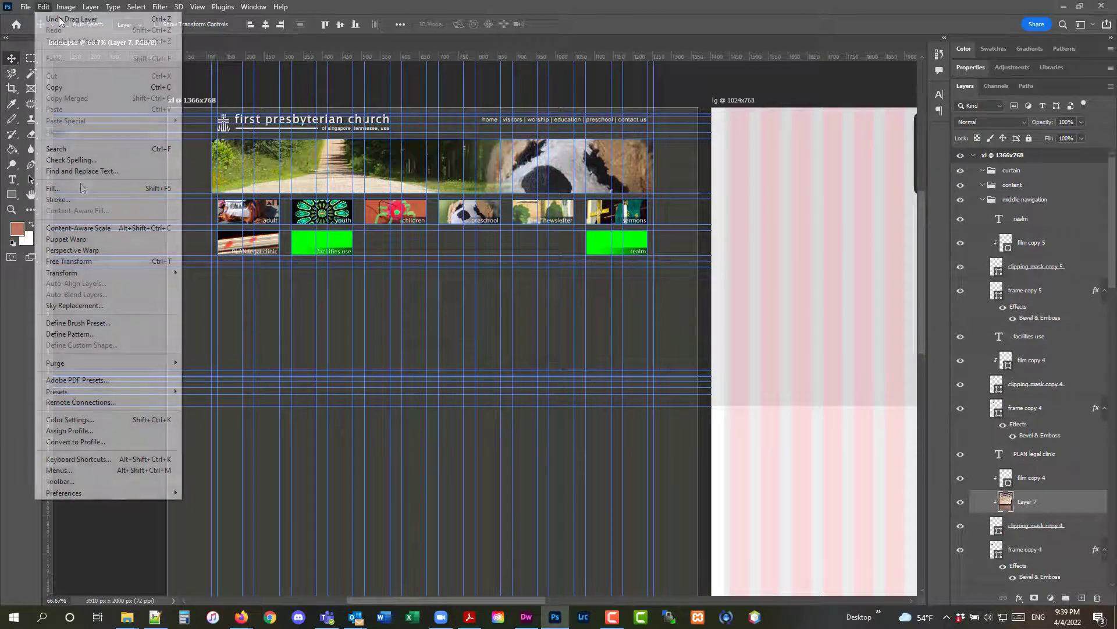
pyautogui.moveTo(157, 273)
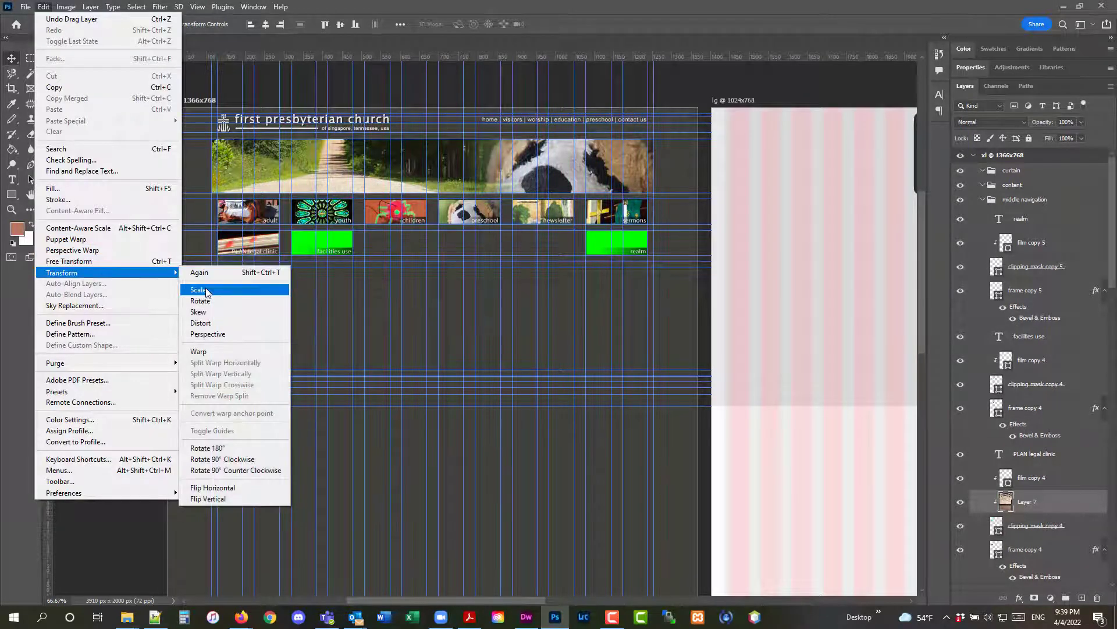
pyautogui.click(205, 290)
pyautogui.scroll(10, 532, 365)
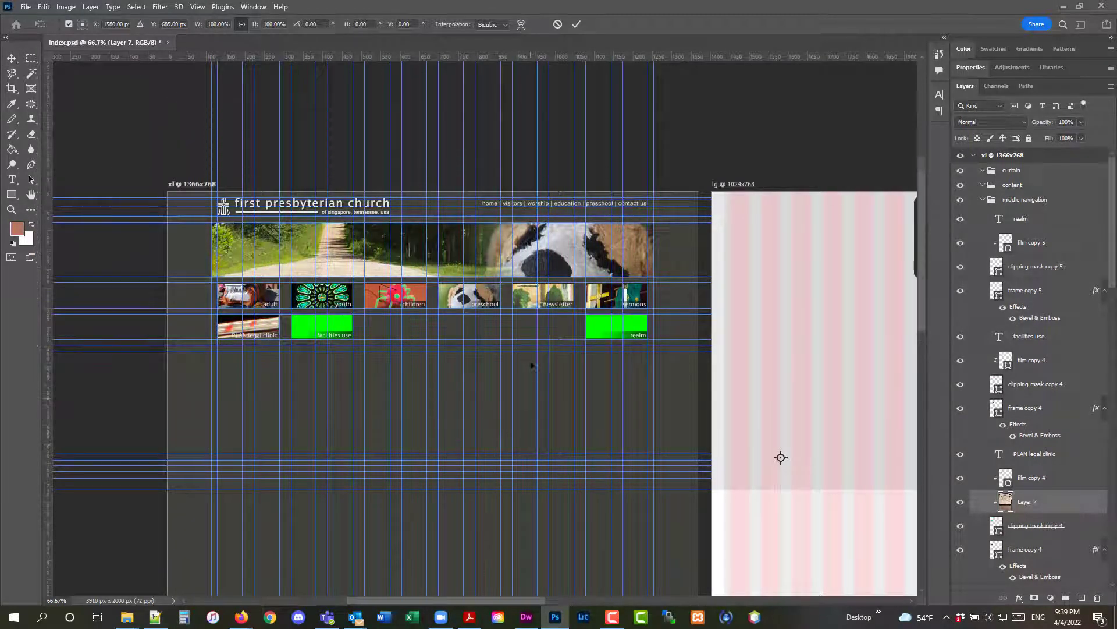
pyautogui.scroll(2, 521, 368)
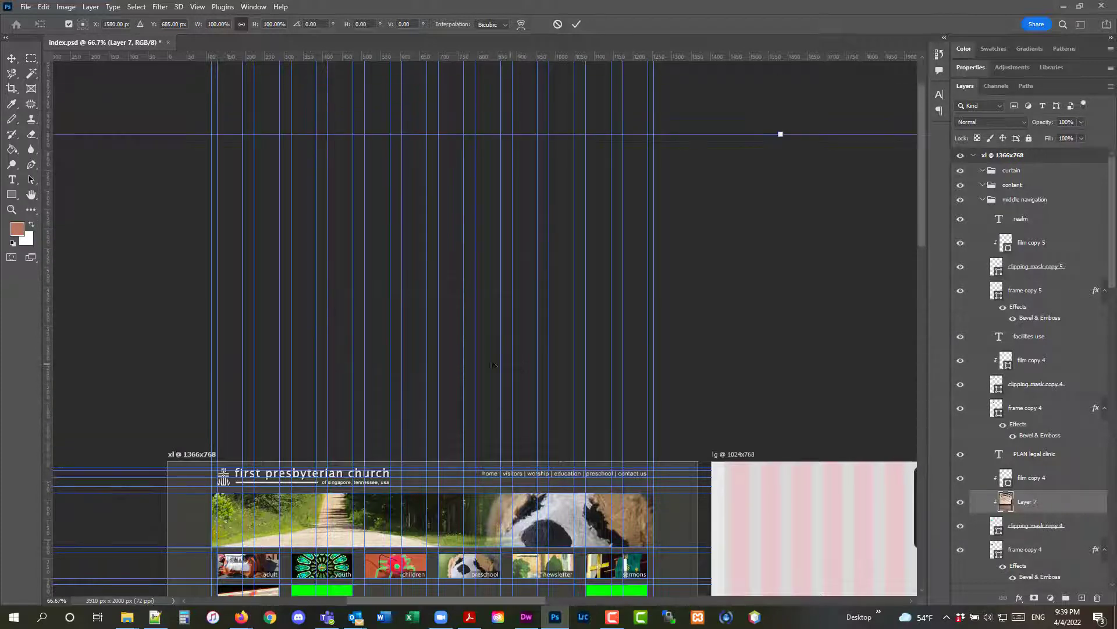
pyautogui.moveTo(433, 601); pyautogui.dragTo(349, 593)
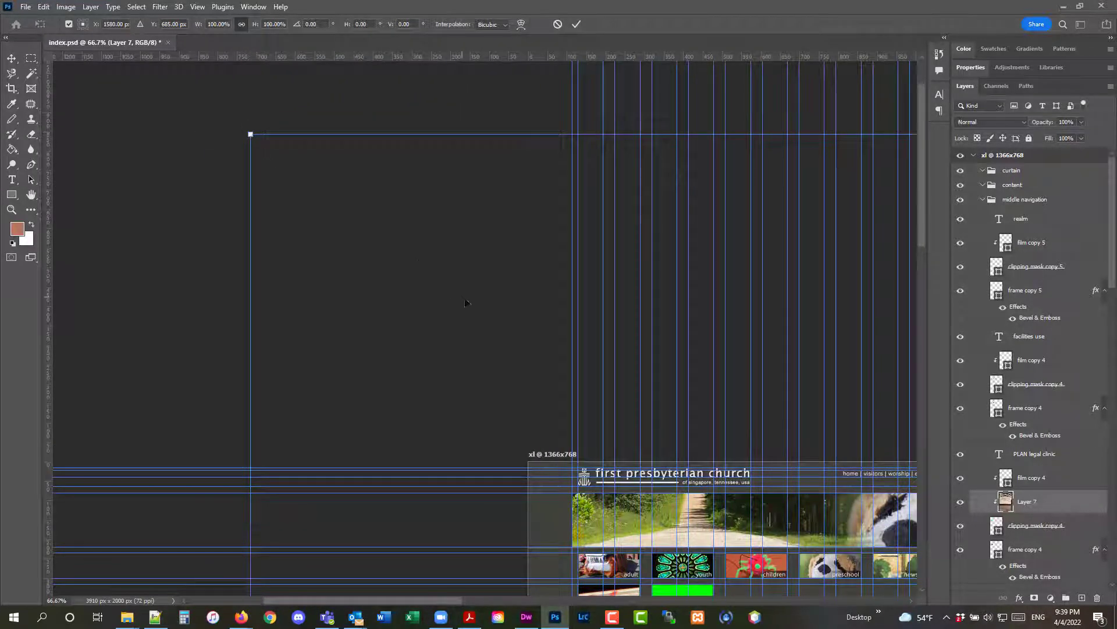
pyautogui.moveTo(250, 134); pyautogui.dragTo(497, 299)
# Step: Shrink the book photo proportionally to about 62% from its lower-right corner
pyautogui.scroll(-1, 535, 373)
pyautogui.scroll(-2, 540, 385)
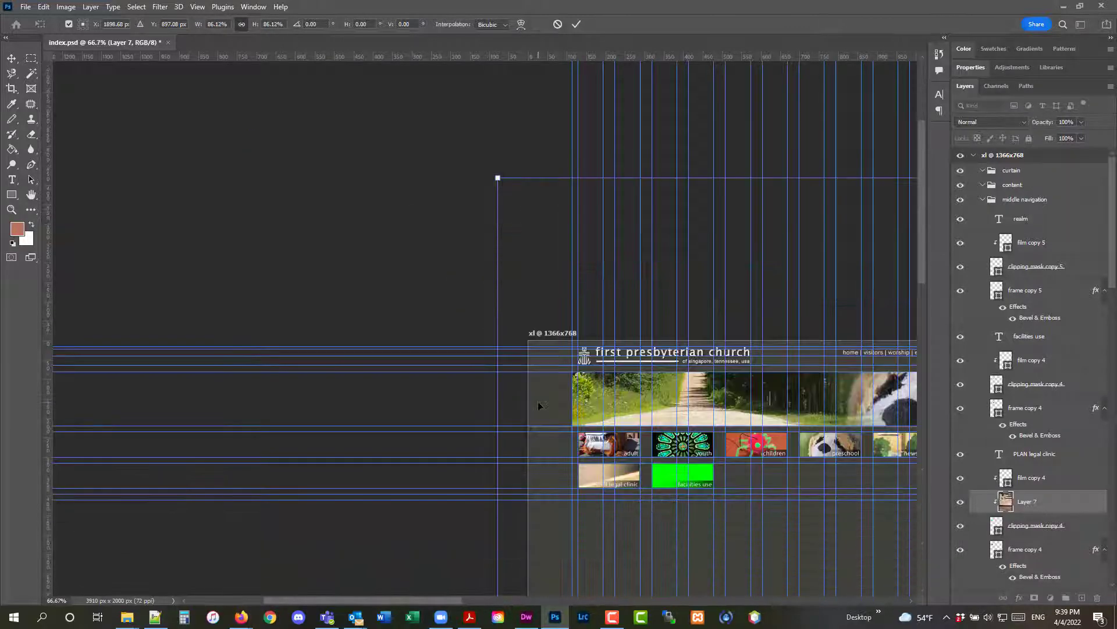
pyautogui.moveTo(429, 599); pyautogui.dragTo(679, 598)
pyautogui.moveTo(931, 215); pyautogui.dragTo(931, 433)
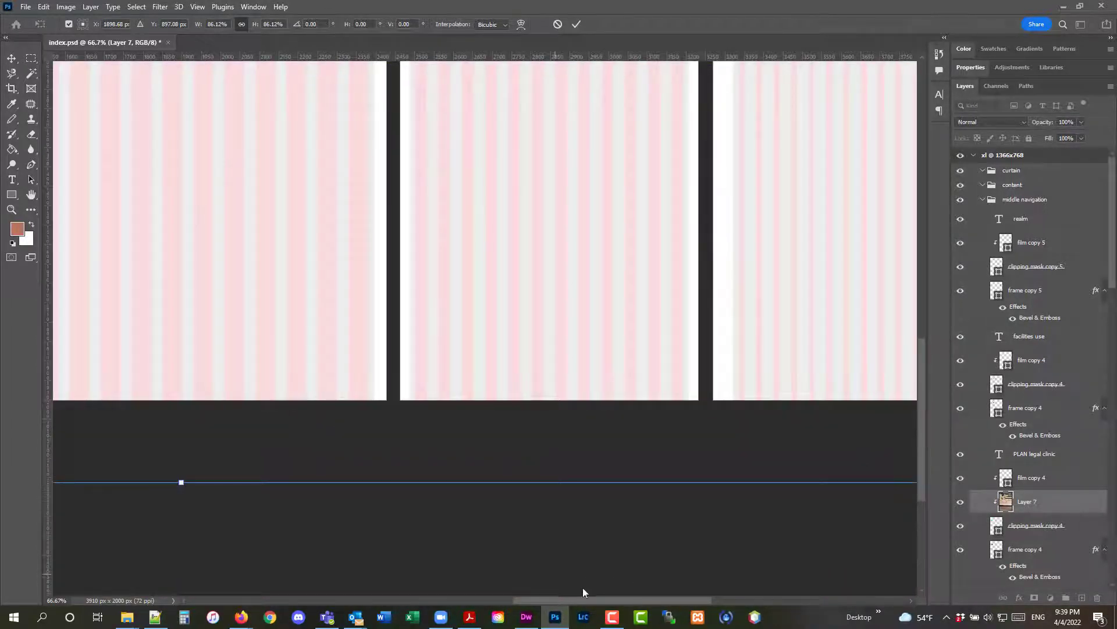
pyautogui.moveTo(601, 599); pyautogui.dragTo(677, 602)
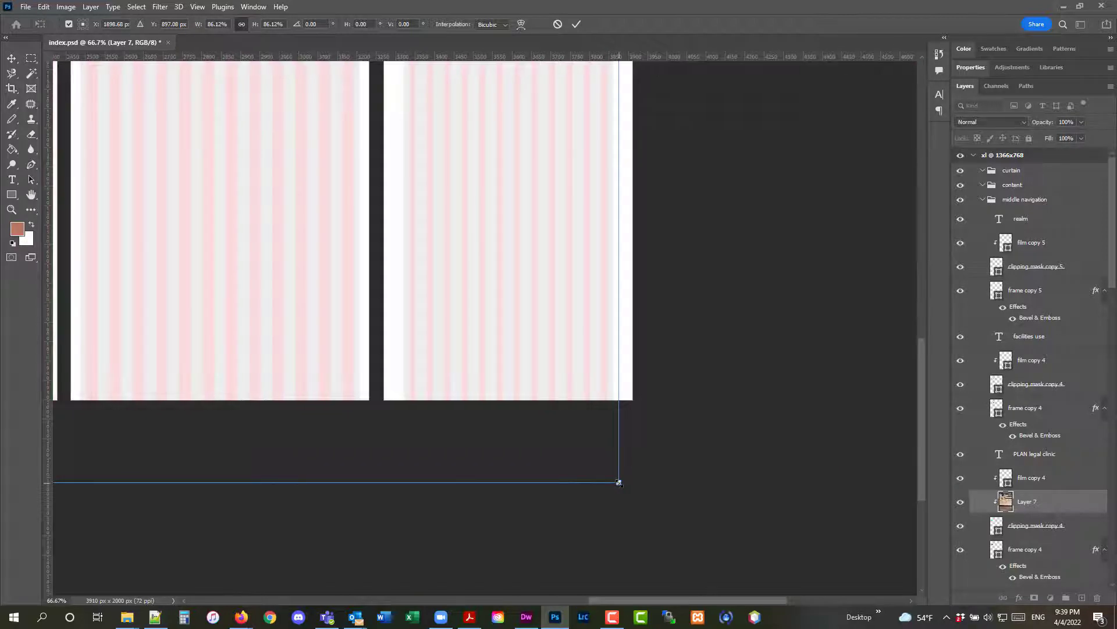
pyautogui.moveTo(618, 482); pyautogui.dragTo(180, 189)
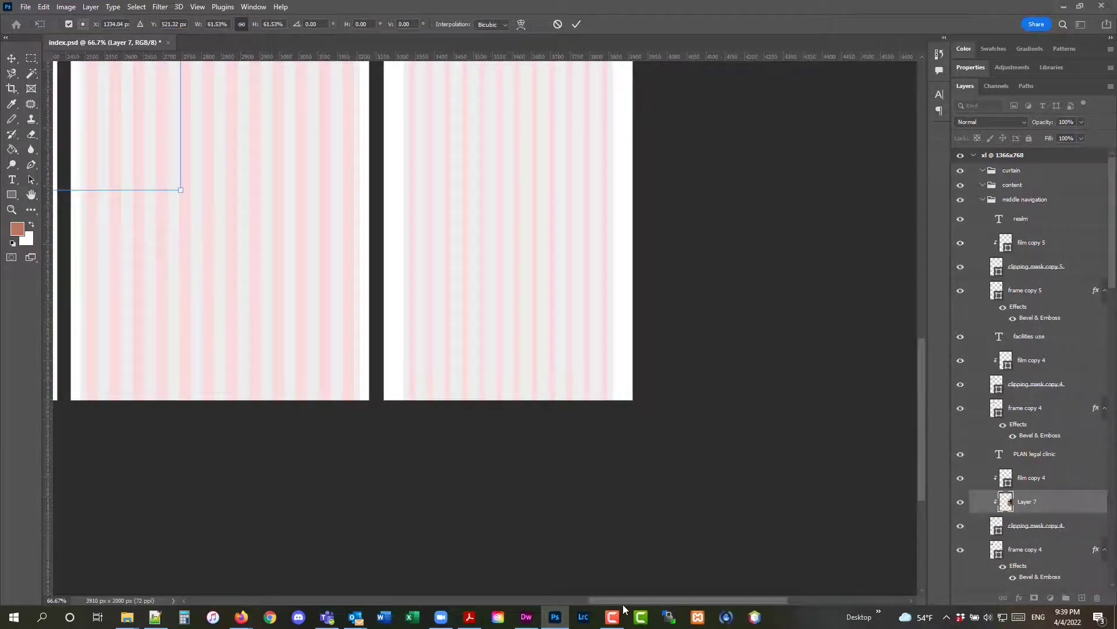
# Step: Reduce the book photo further to about 37%, again from its lower-right corner
pyautogui.moveTo(619, 600); pyautogui.dragTo(389, 600)
pyautogui.scroll(5, 569, 446)
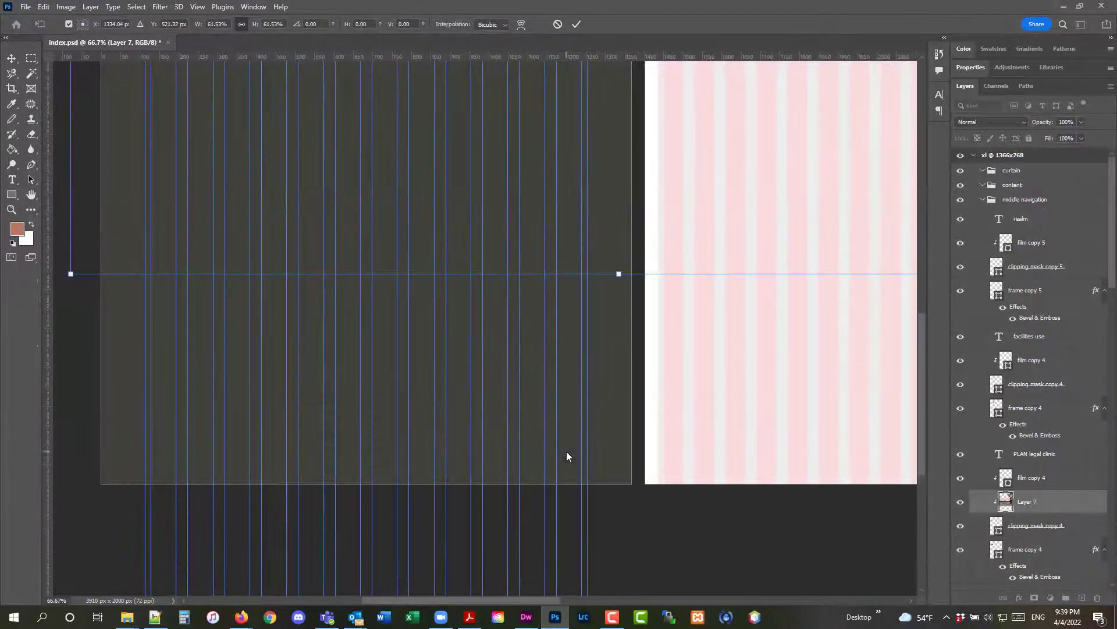
pyautogui.moveTo(527, 601); pyautogui.dragTo(590, 600)
pyautogui.moveTo(890, 393); pyautogui.dragTo(407, 160)
# Step: Scale the book photo down from its right-hand corners to about 12.5%, keeping it over the PLAN legal clinic box
pyautogui.moveTo(457, 601); pyautogui.dragTo(344, 600)
pyautogui.scroll(5, 431, 378)
pyautogui.scroll(1, 410, 415)
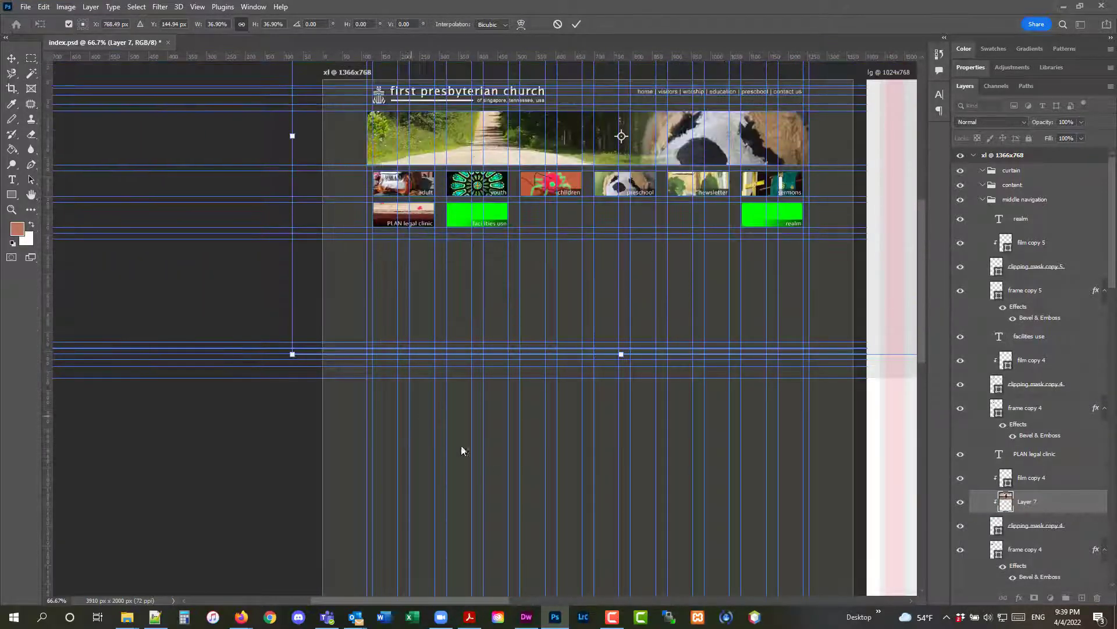
pyautogui.scroll(3, 461, 451)
pyautogui.scroll(3, 520, 459)
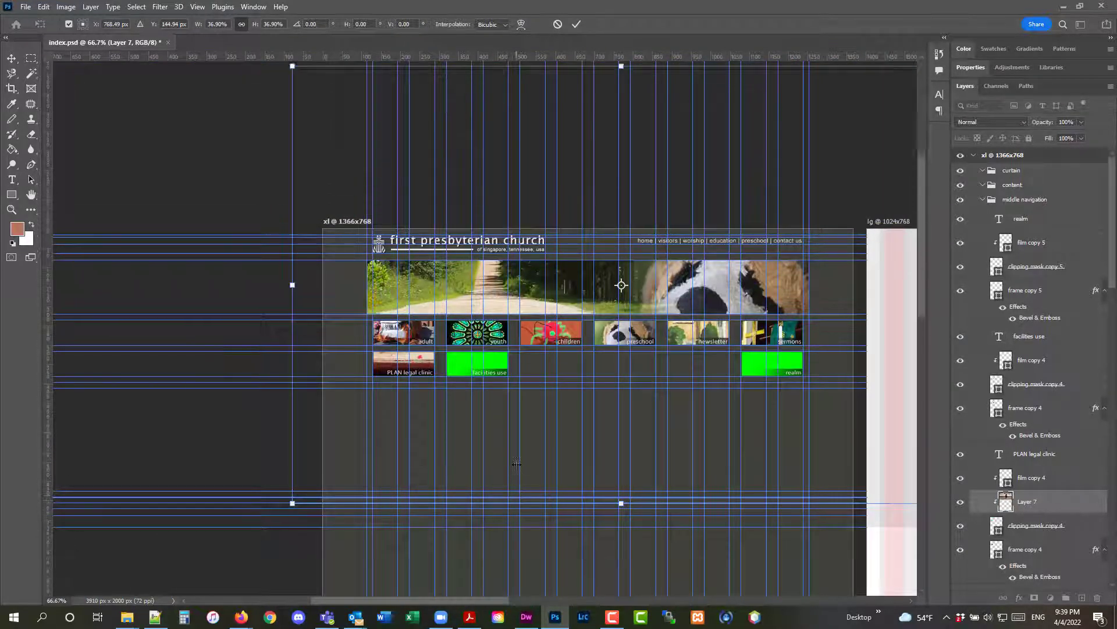
pyautogui.moveTo(492, 599); pyautogui.dragTo(518, 594)
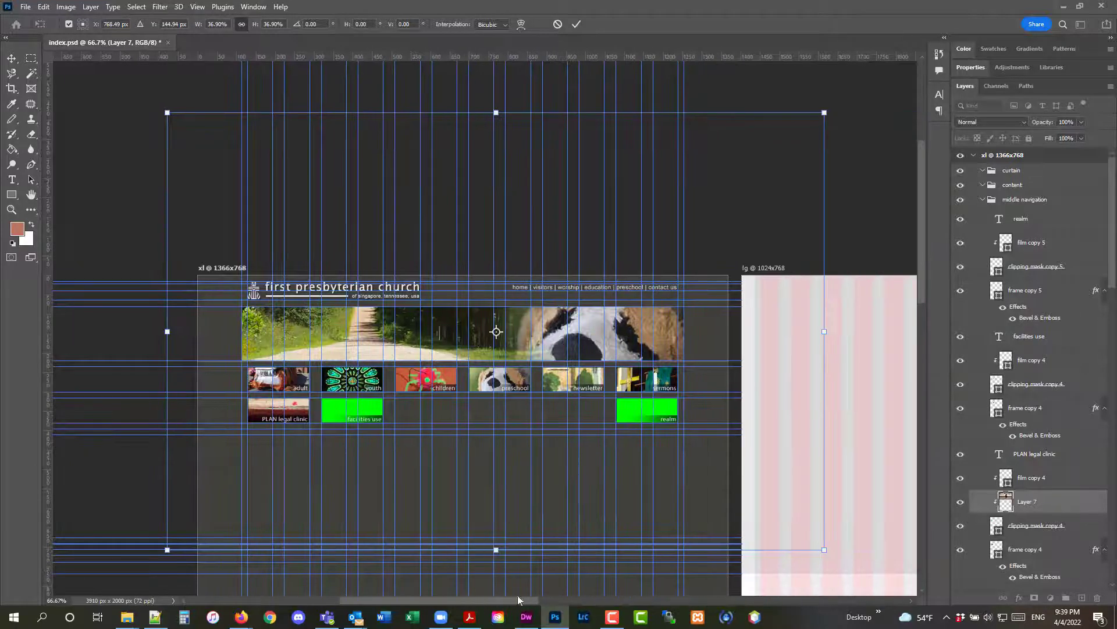
pyautogui.moveTo(824, 112); pyautogui.dragTo(521, 235)
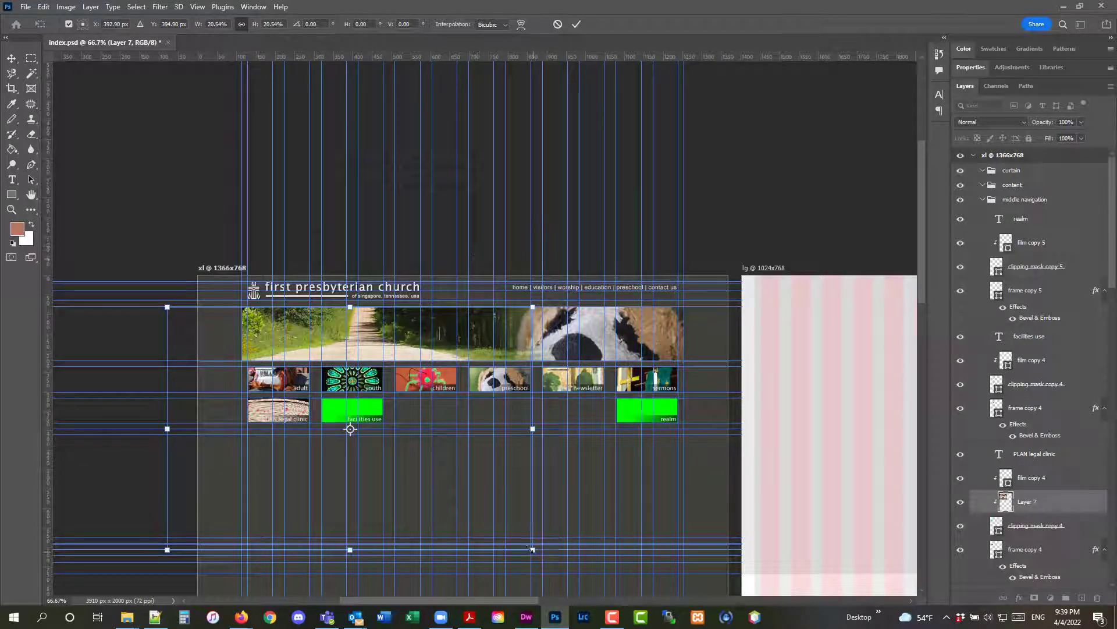
pyautogui.moveTo(531, 549); pyautogui.dragTo(358, 482)
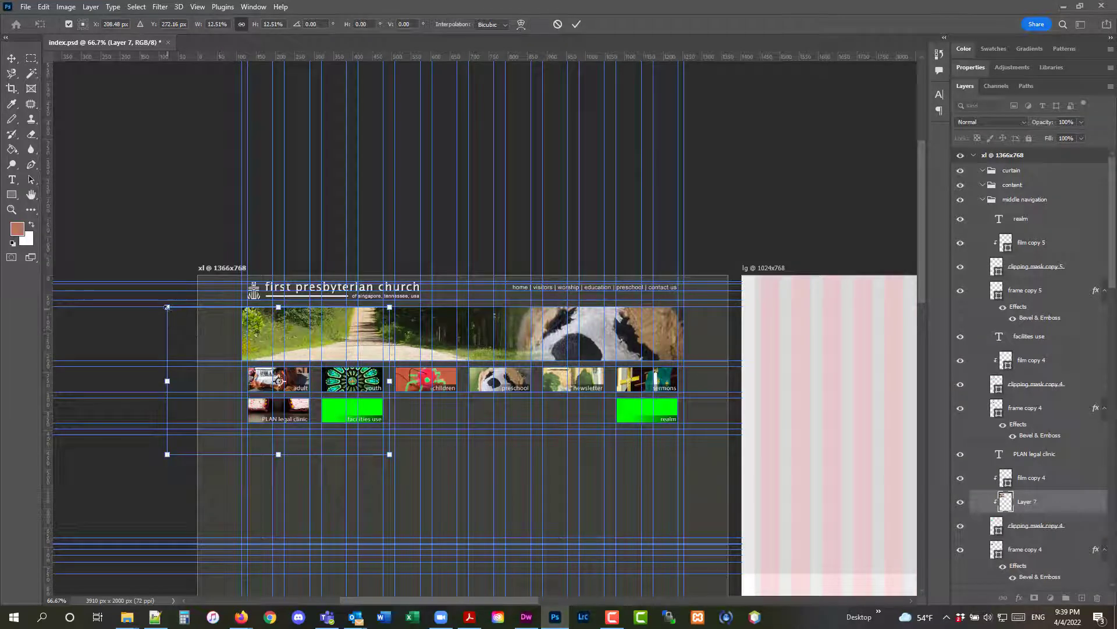
# Step: Tighten the book photo around the PLAN legal clinic box at about 4.45%, apply the transformation and inspect the box up close
pyautogui.moveTo(167, 307); pyautogui.dragTo(215, 339)
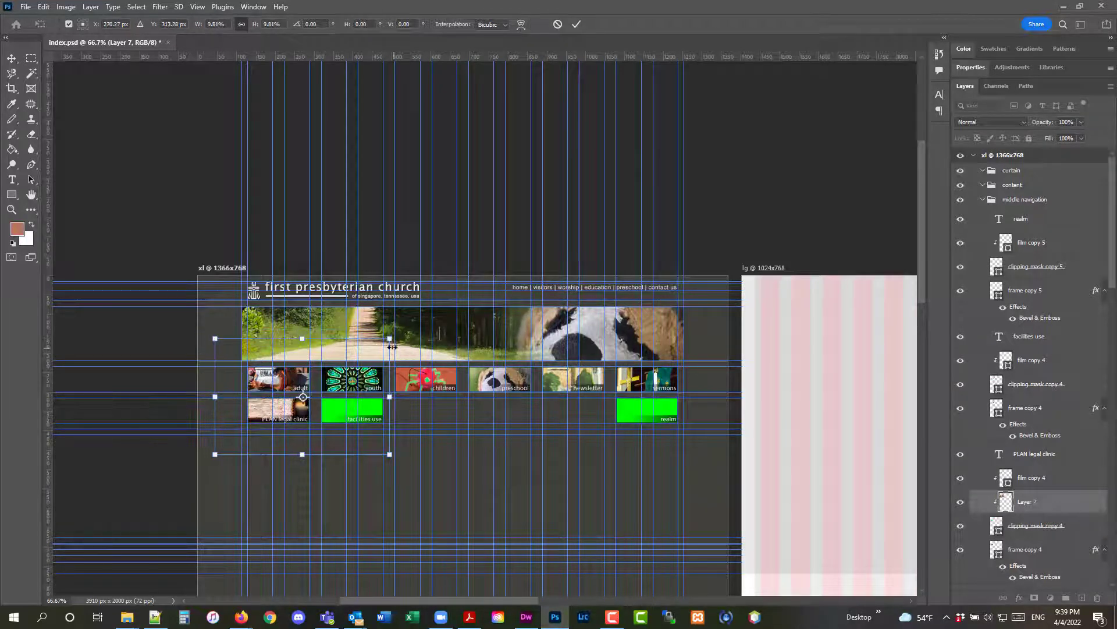
pyautogui.moveTo(388, 340); pyautogui.dragTo(316, 388)
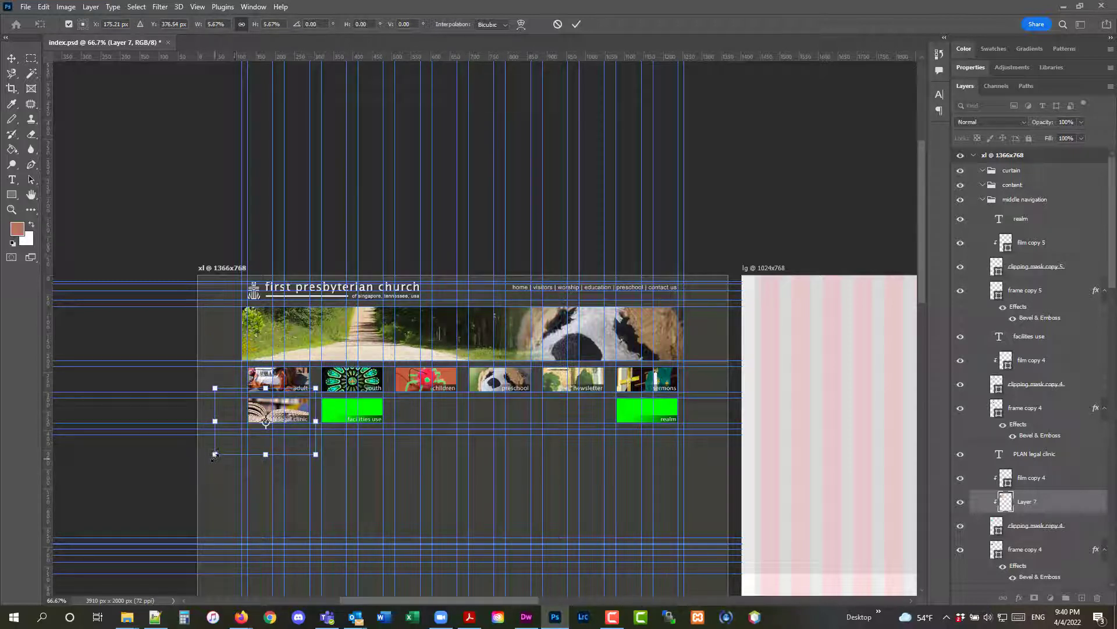
pyautogui.moveTo(214, 455); pyautogui.dragTo(236, 443)
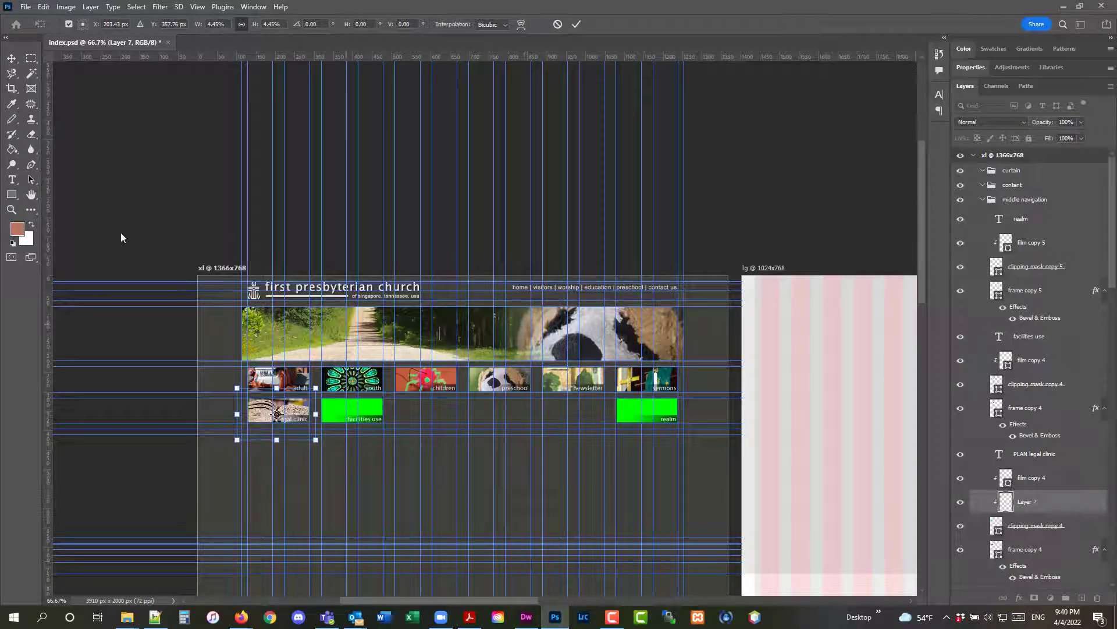
pyautogui.click(11, 209)
pyautogui.click(272, 405)
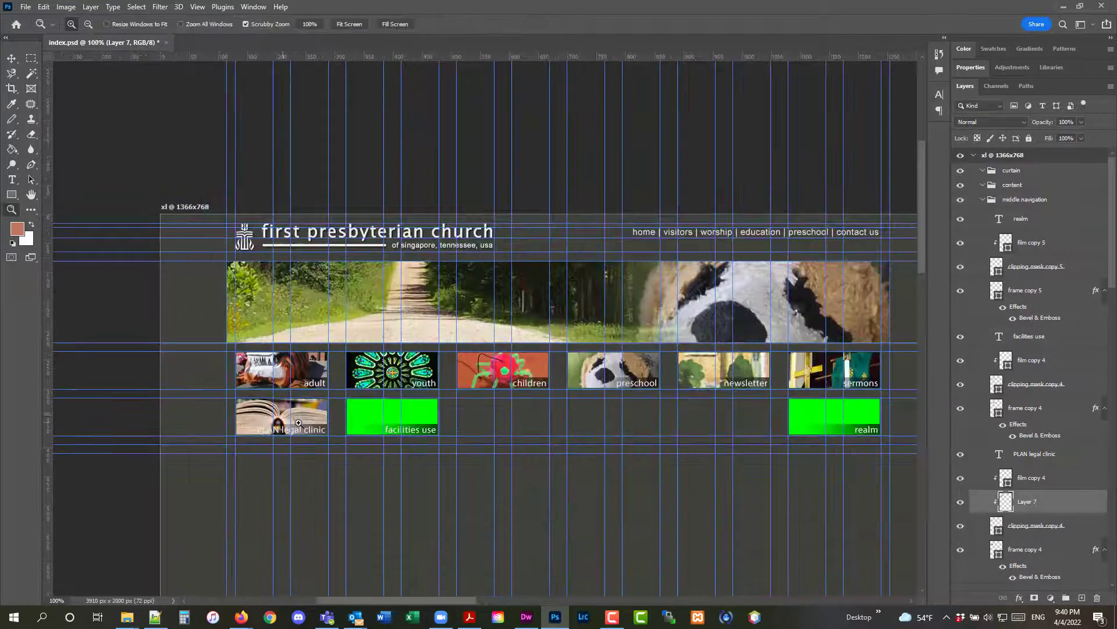
pyautogui.click(299, 420)
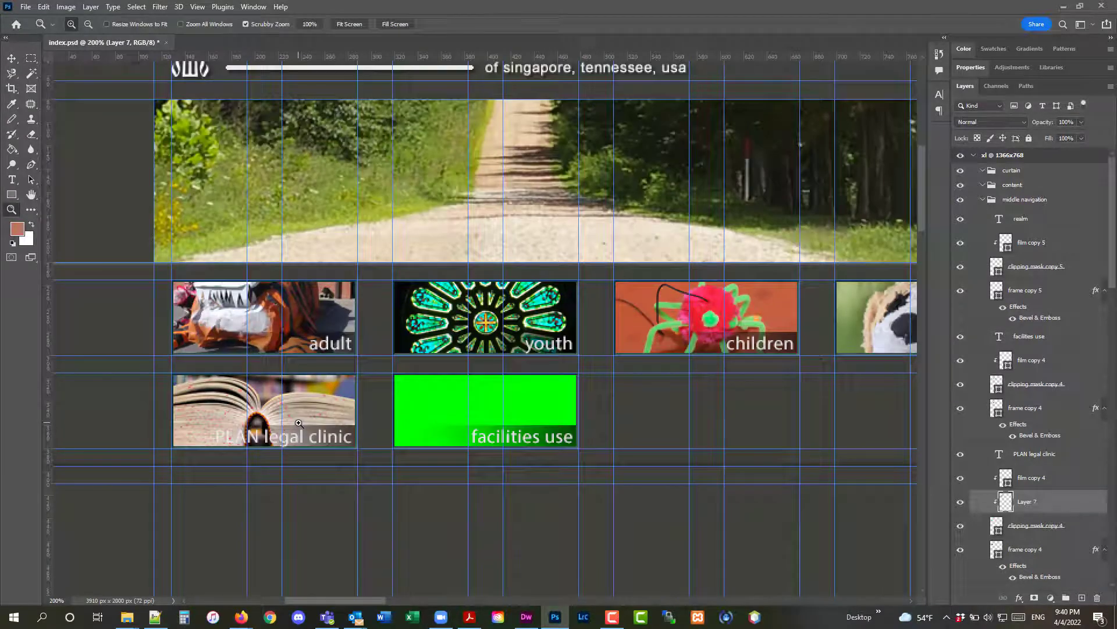
# Step: Scale the book photo in the PLAN legal clinic box to about 89% from its upper-left corner, apply it and save the mockup
pyautogui.click(43, 7)
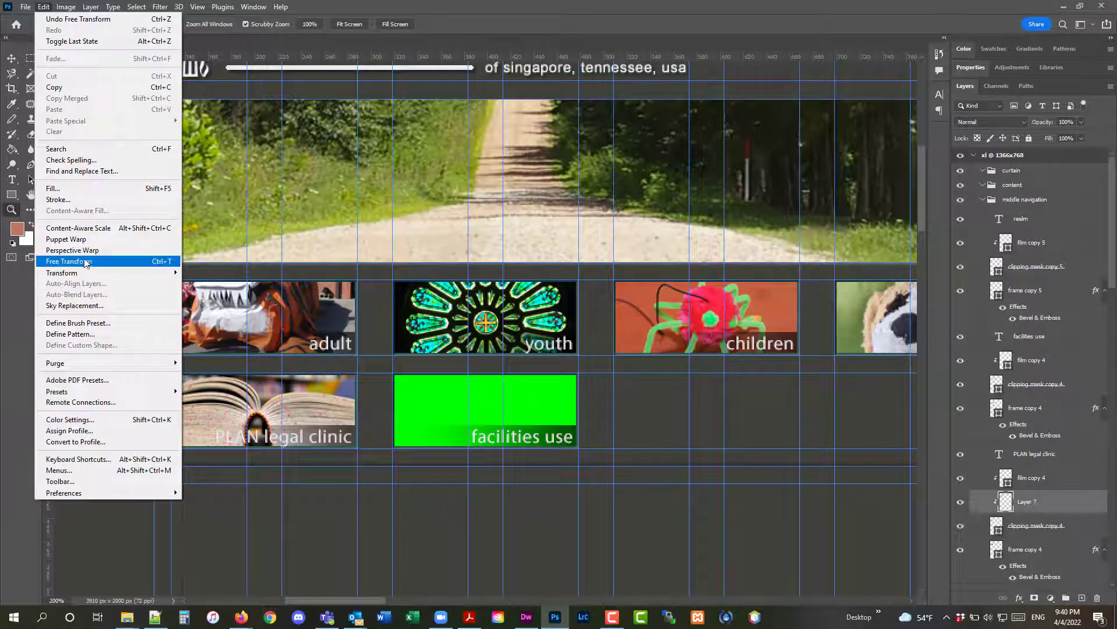
pyautogui.moveTo(91, 273)
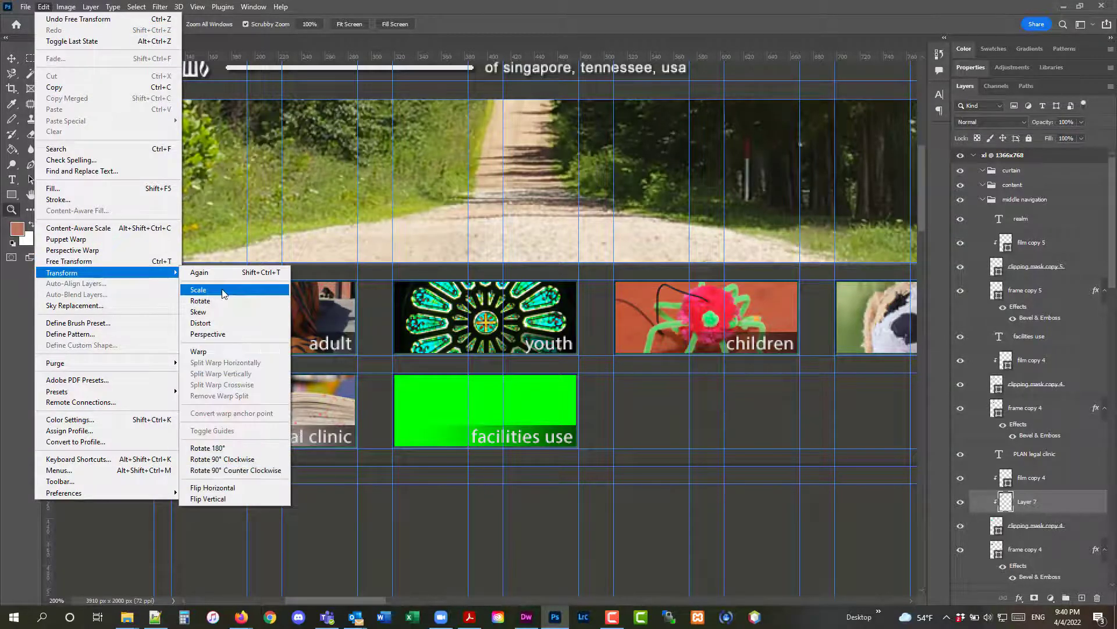
pyautogui.click(230, 296)
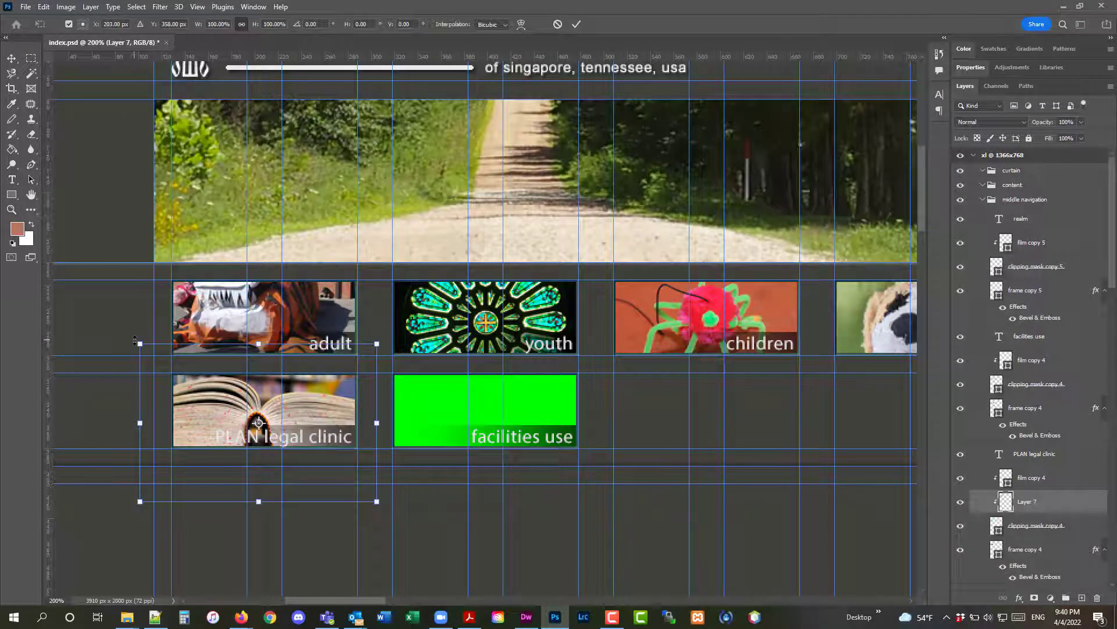
pyautogui.moveTo(140, 343); pyautogui.dragTo(165, 361)
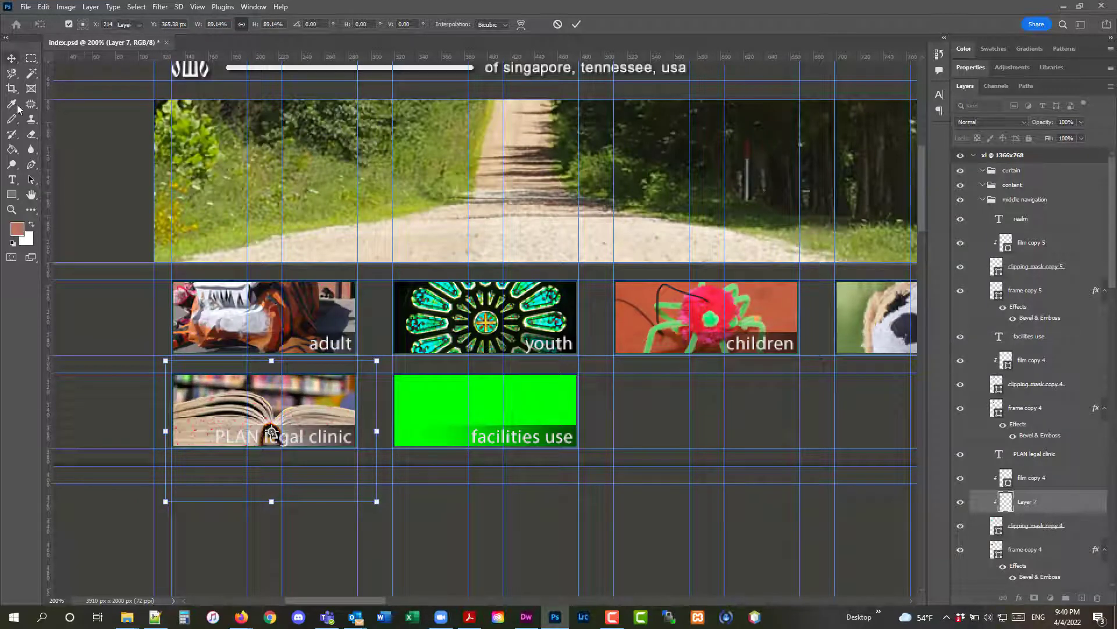
pyautogui.press('Return')
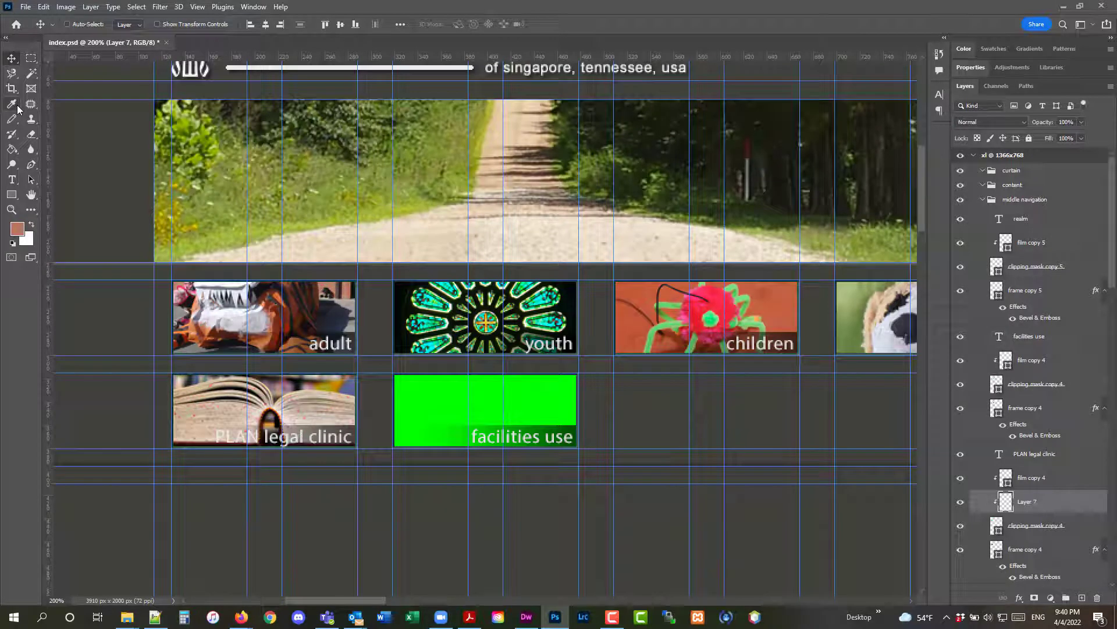
pyautogui.click(26, 7)
pyautogui.click(52, 135)
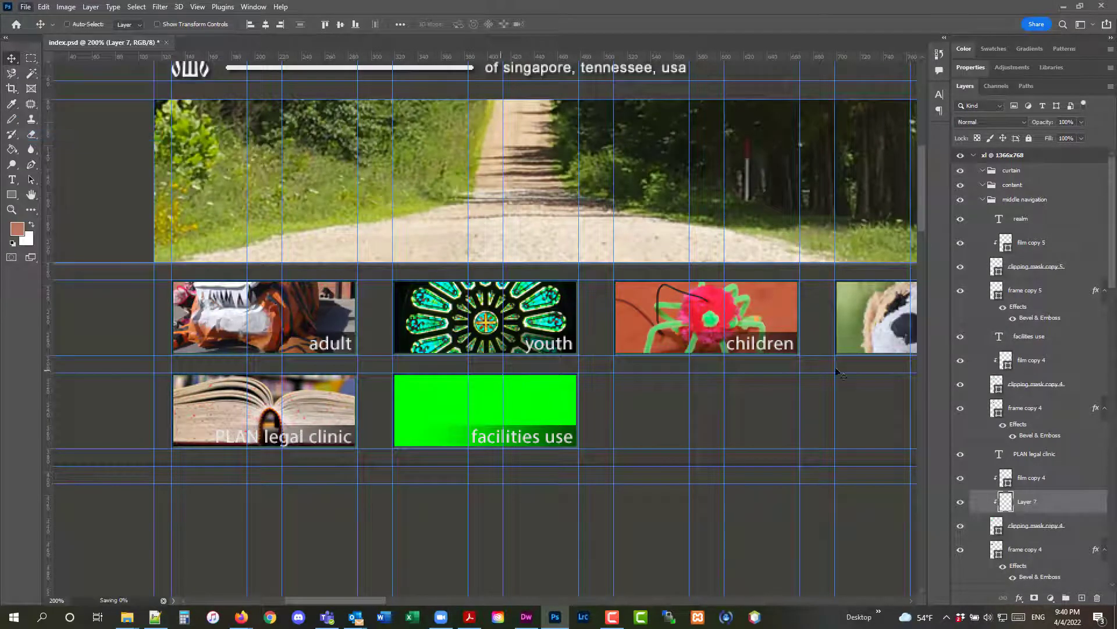
# Step: Select the clipping mask layer of the facilities use box and open the flower photo DSC00730.JPG
pyautogui.click(1044, 385)
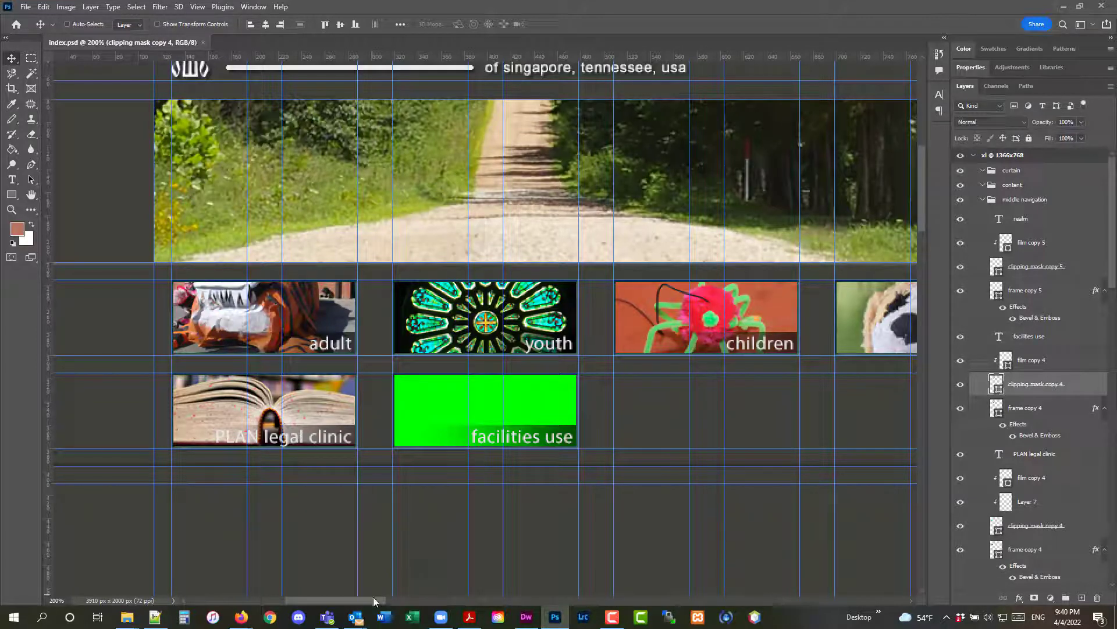
pyautogui.click(11, 210)
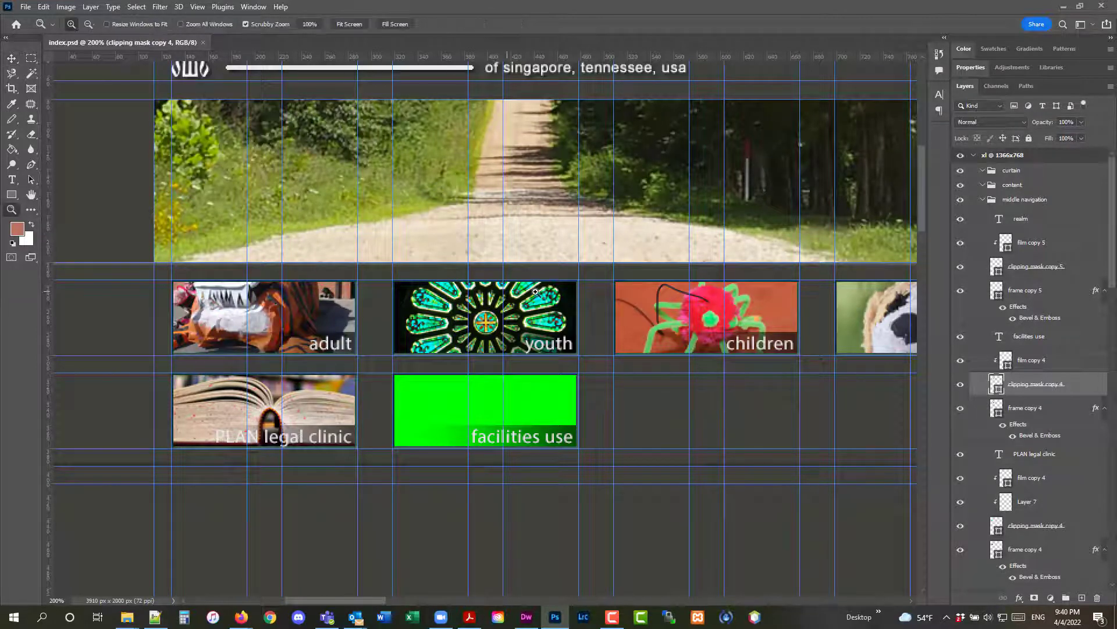
pyautogui.keyDown('alt'); pyautogui.click(536, 292); pyautogui.keyUp('alt')
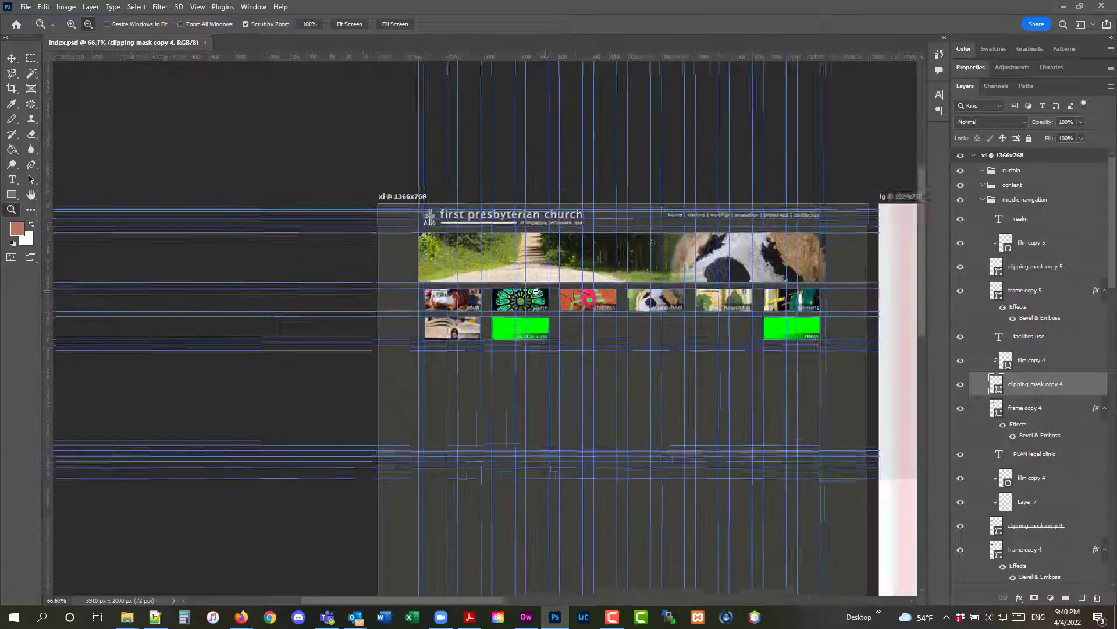
pyautogui.click(26, 7)
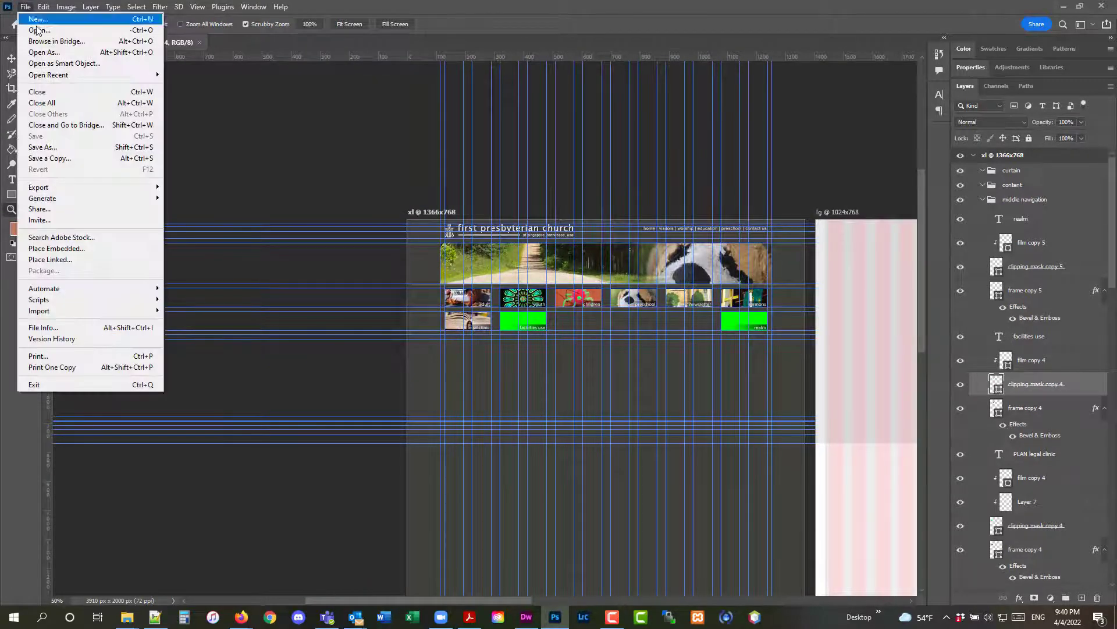
pyautogui.click(36, 32)
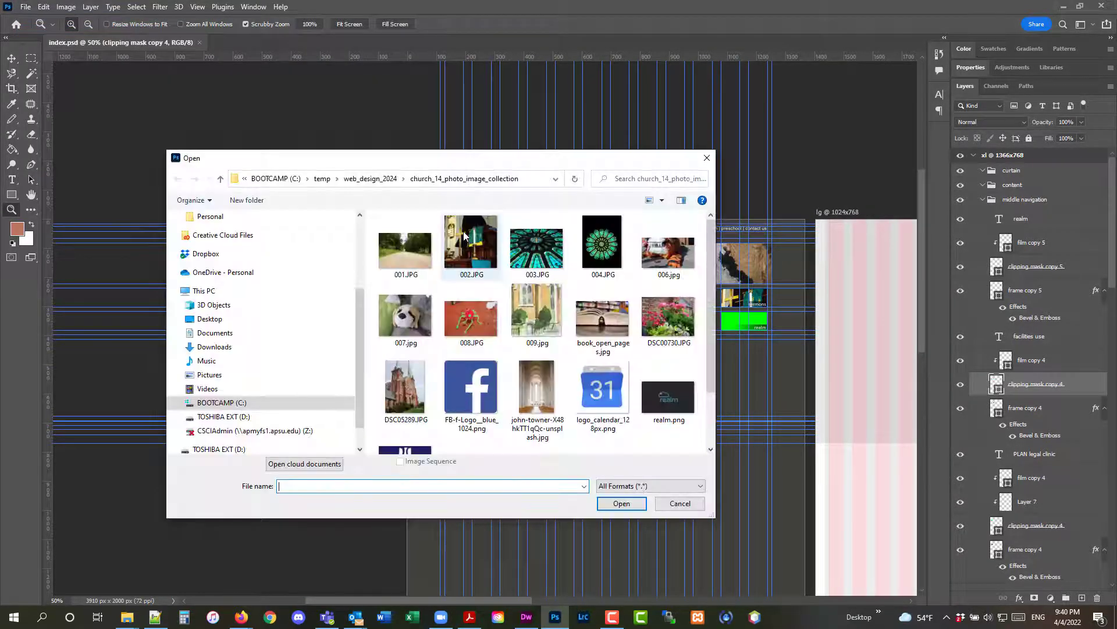
pyautogui.doubleClick(681, 330)
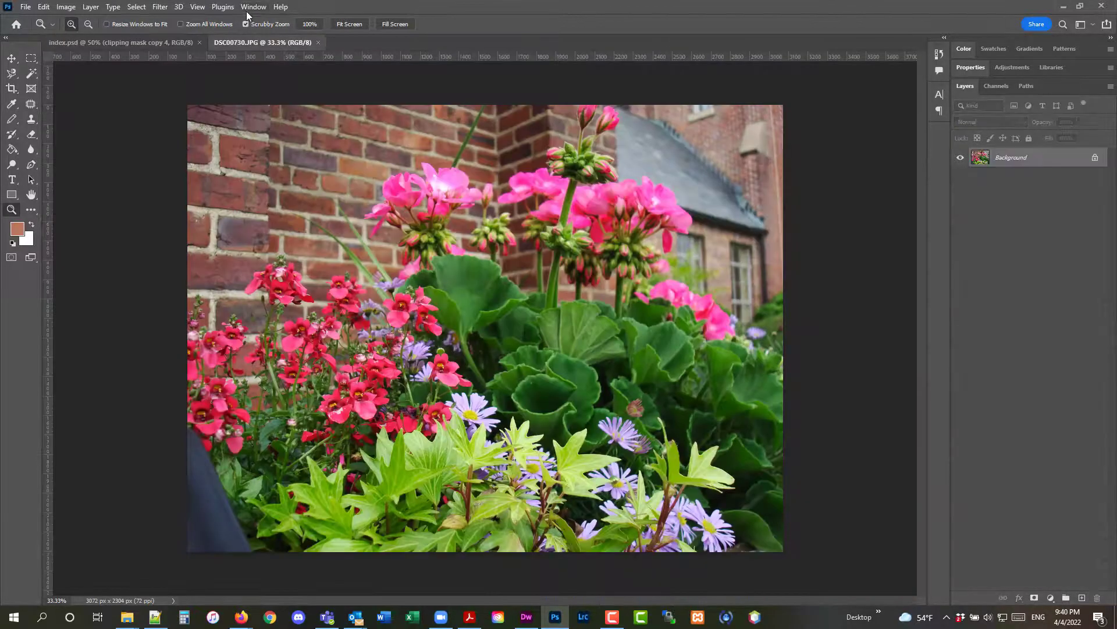
# Step: Arrange the flower photo and the mockup as 2-up Vertical, with the mockup's navigation boxes in view
pyautogui.click(253, 7)
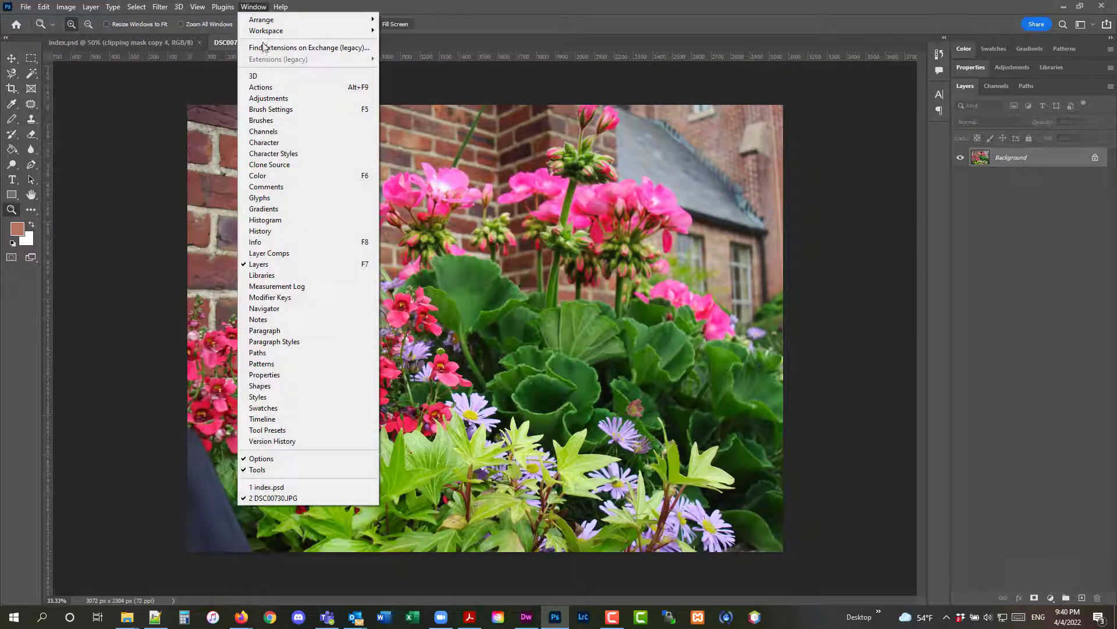
pyautogui.moveTo(262, 19)
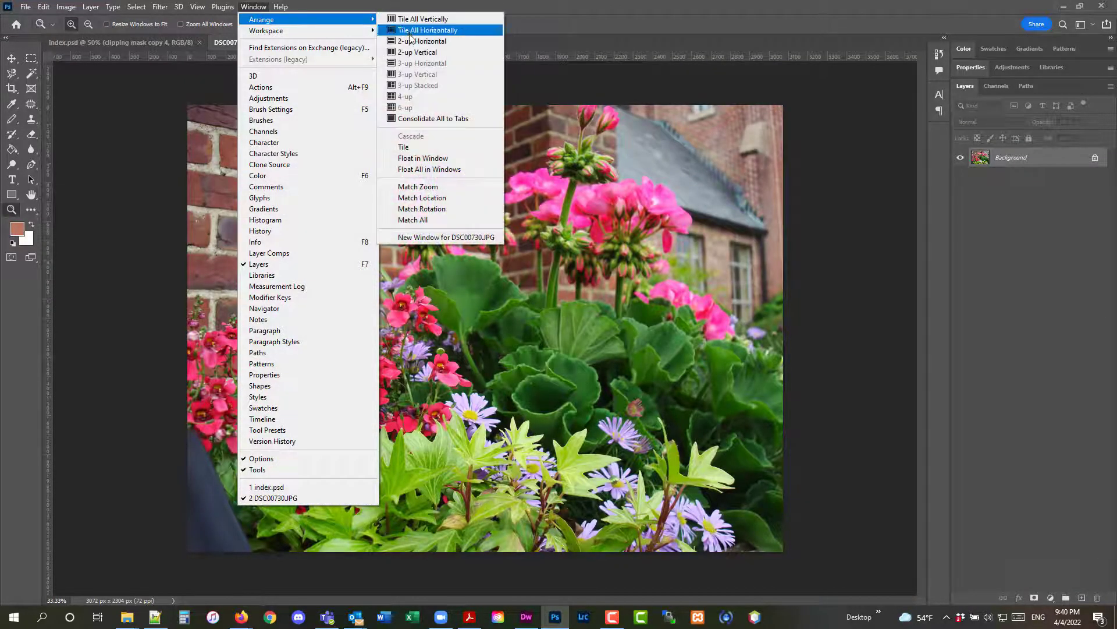
pyautogui.click(417, 53)
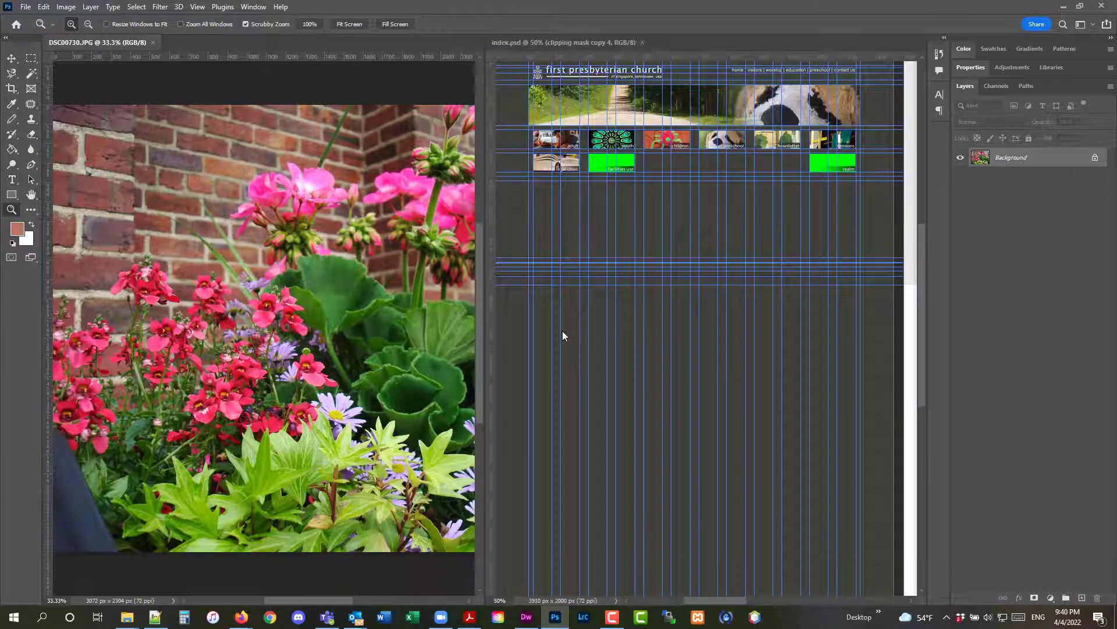
pyautogui.scroll(2, 562, 331)
pyautogui.scroll(1, 564, 336)
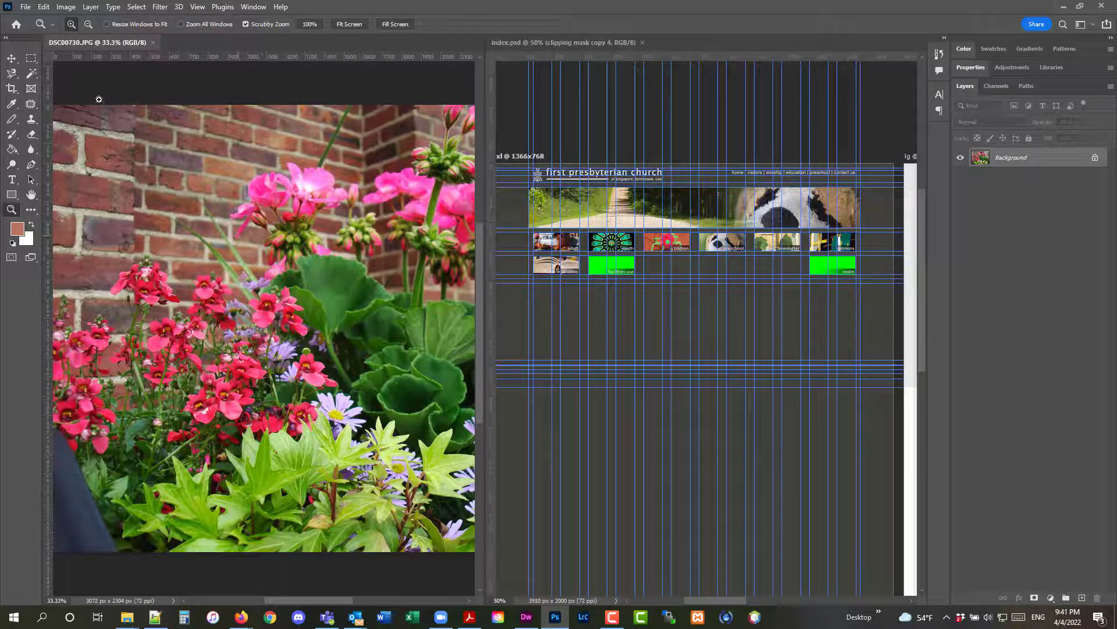
# Step: Copy the flower photo into index.psd as a clipped layer over the facilities use mask, and close DSC00730.JPG
pyautogui.click(11, 58)
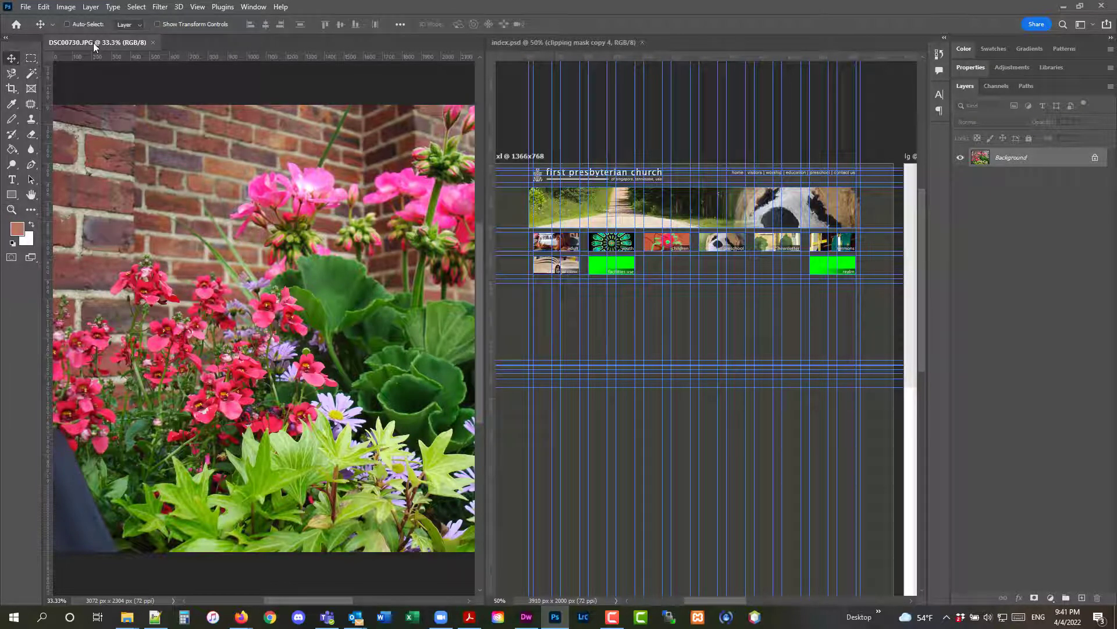
pyautogui.click(558, 46)
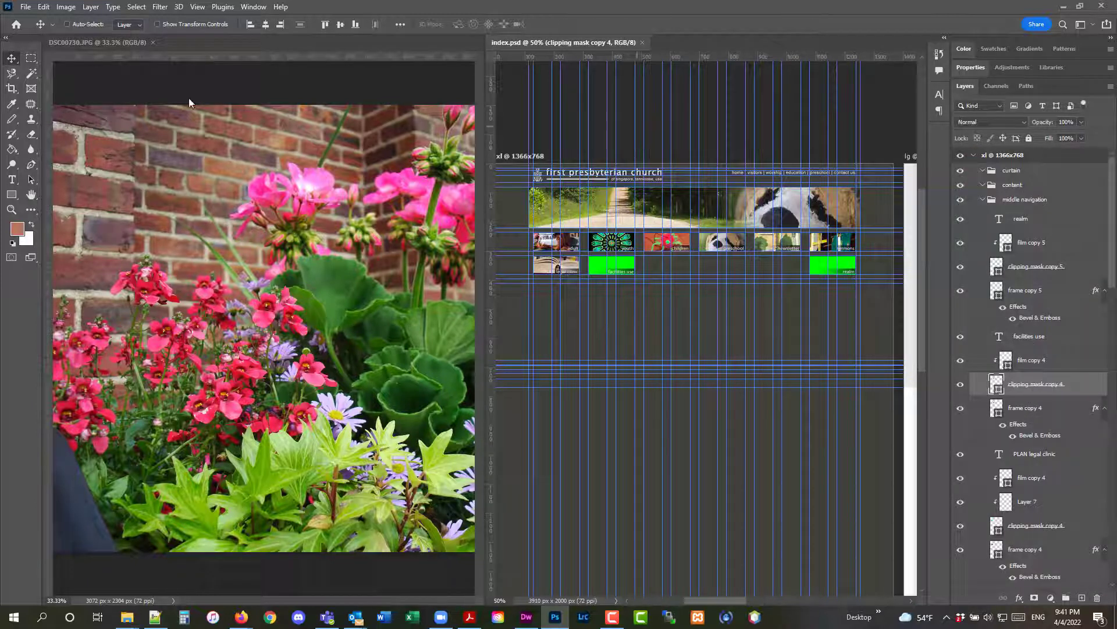
pyautogui.click(109, 42)
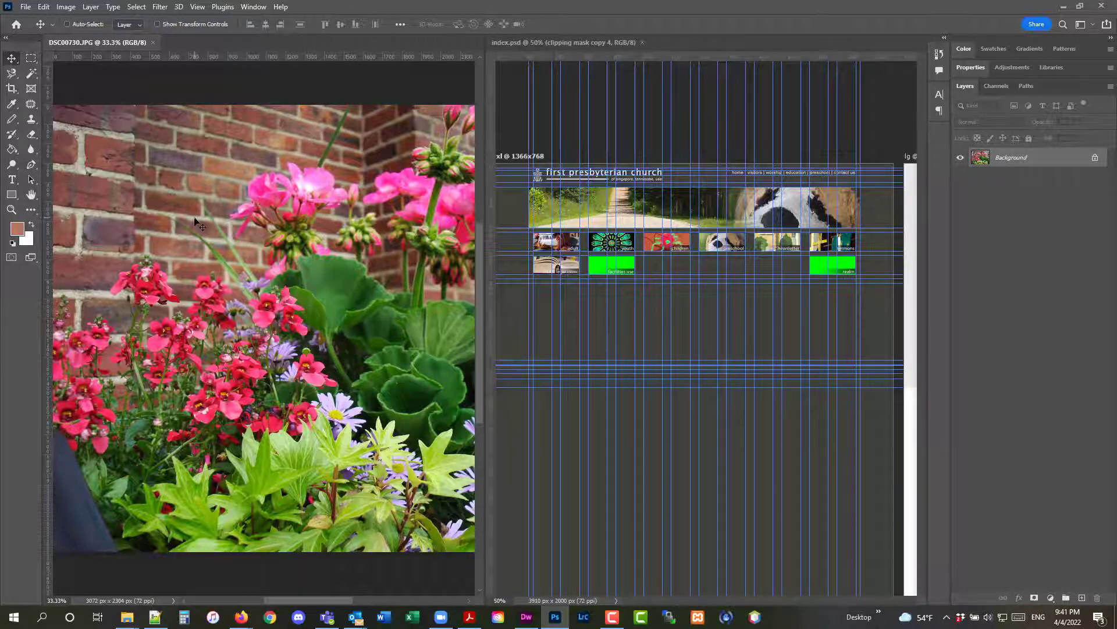
pyautogui.moveTo(563, 272); pyautogui.dragTo(561, 291)
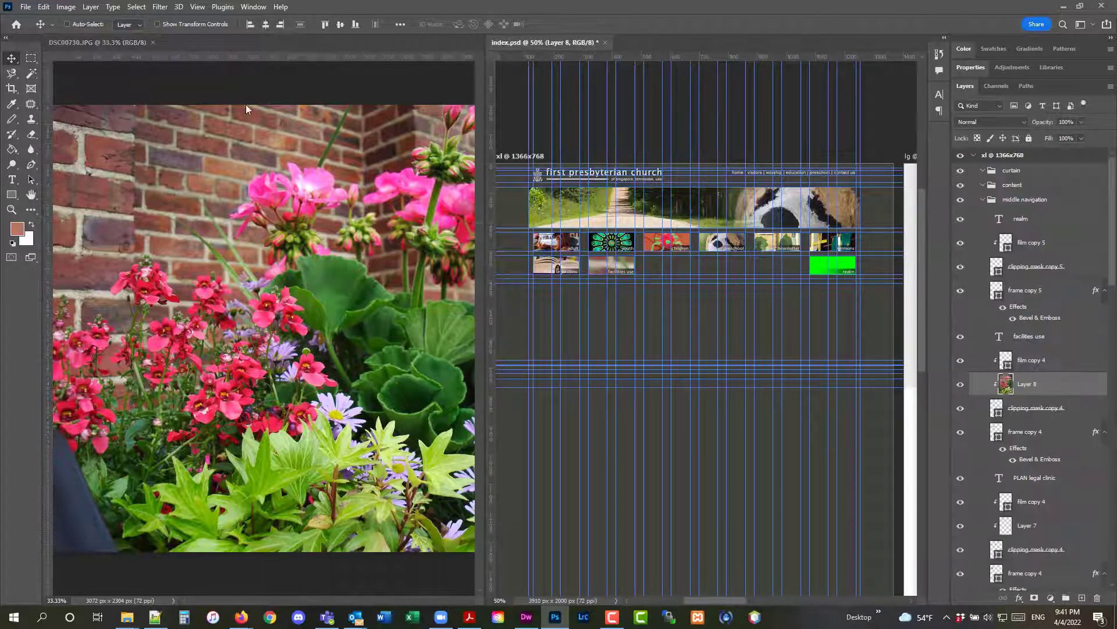
pyautogui.click(153, 42)
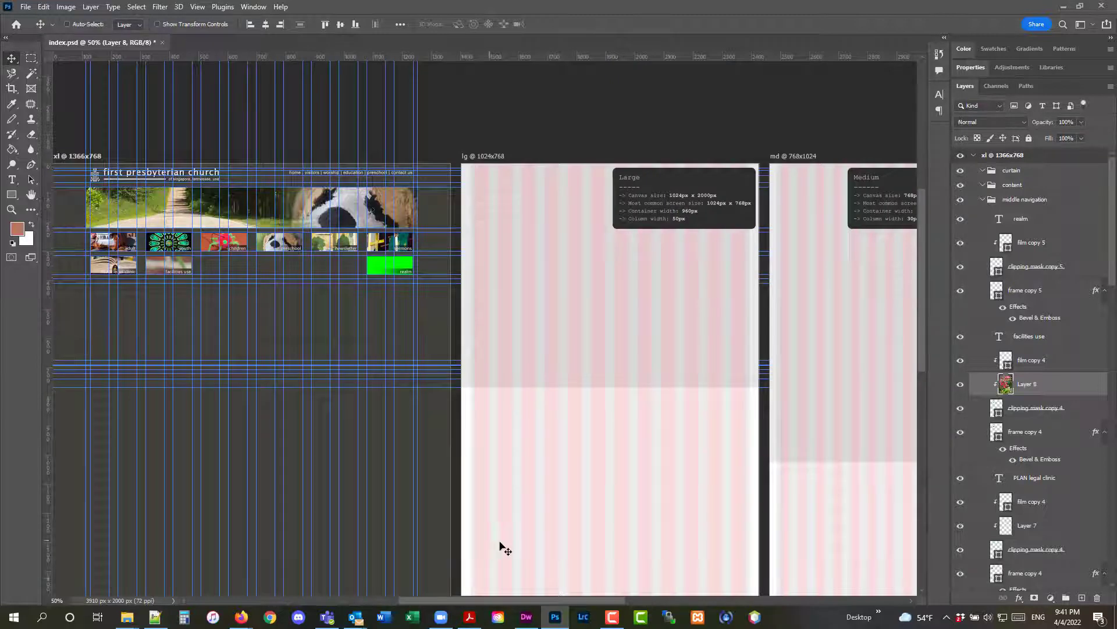
# Step: Start a Scale transformation on the flower photo and shrink it from its upper-left corner to about 85%
pyautogui.moveTo(481, 600); pyautogui.dragTo(424, 601)
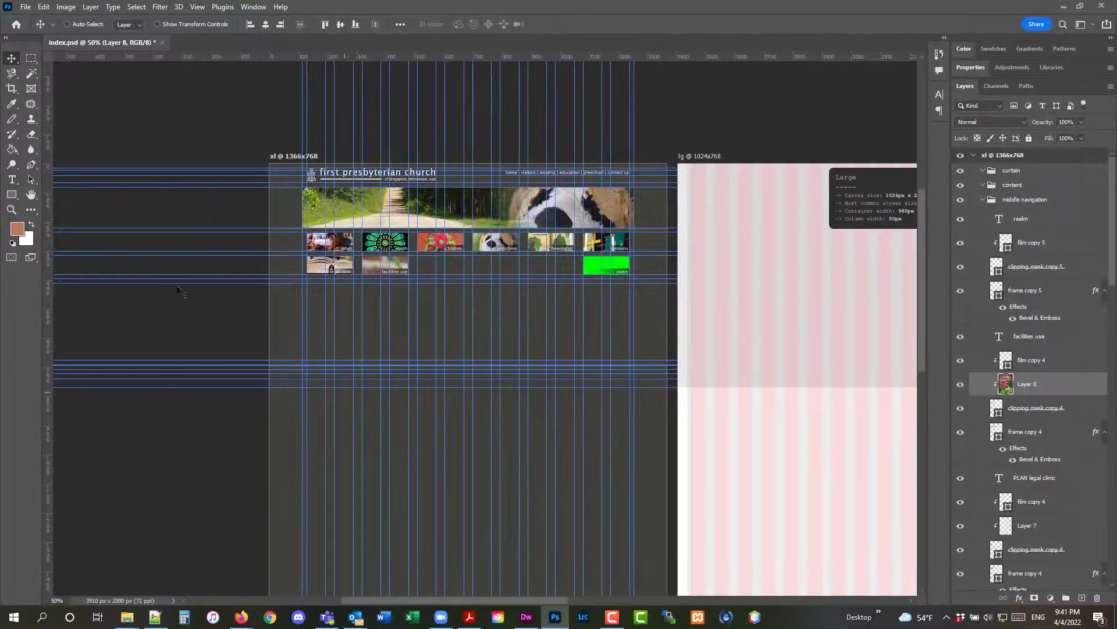
pyautogui.click(43, 7)
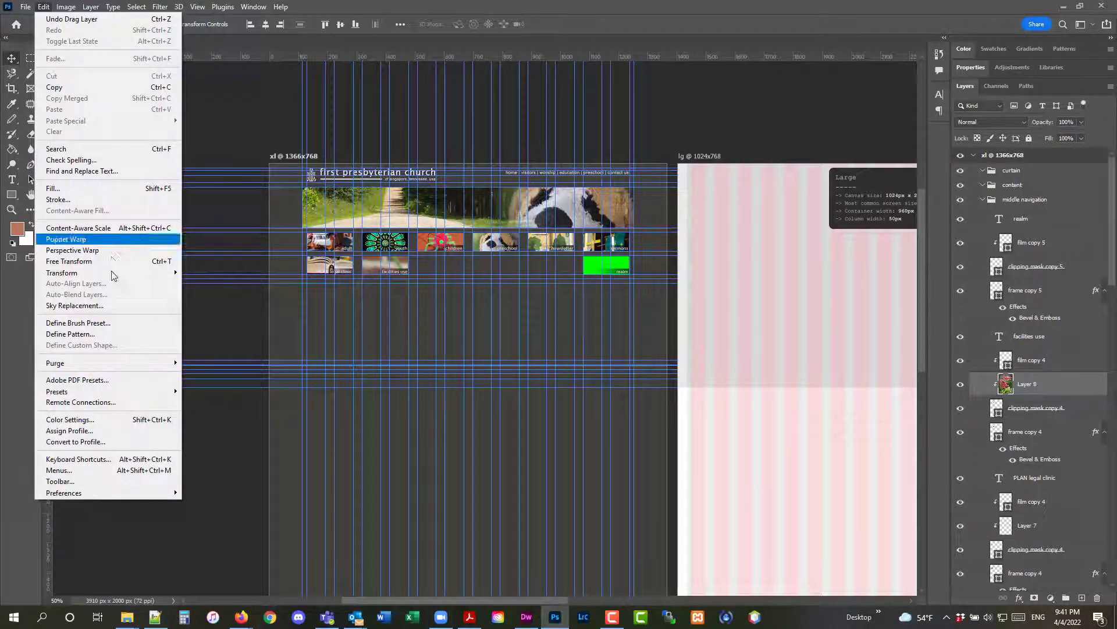
pyautogui.moveTo(117, 273)
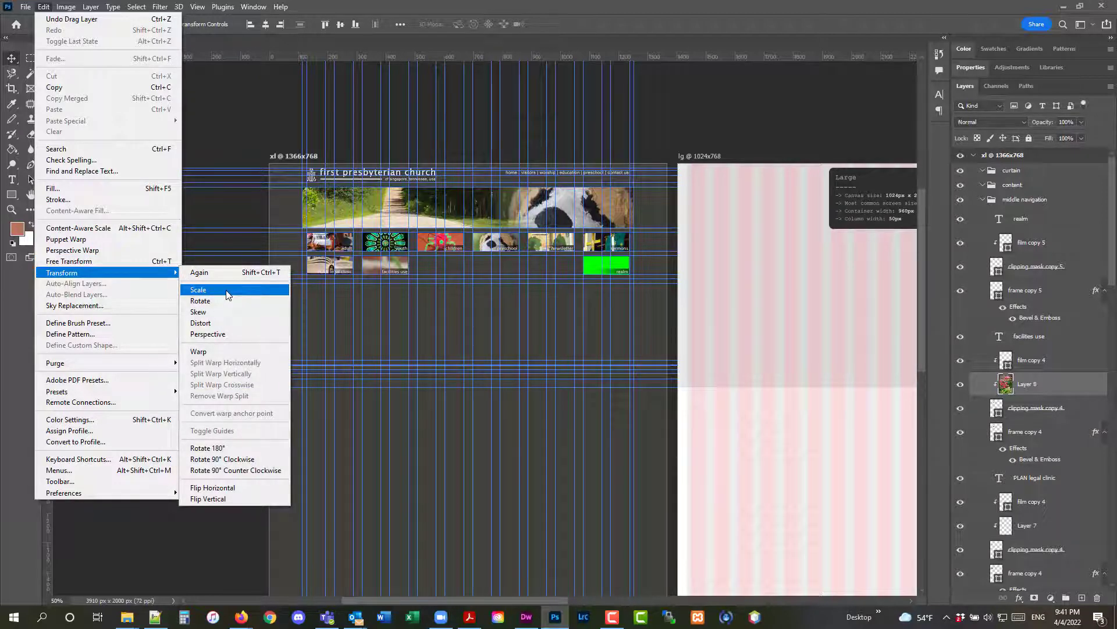
pyautogui.click(227, 291)
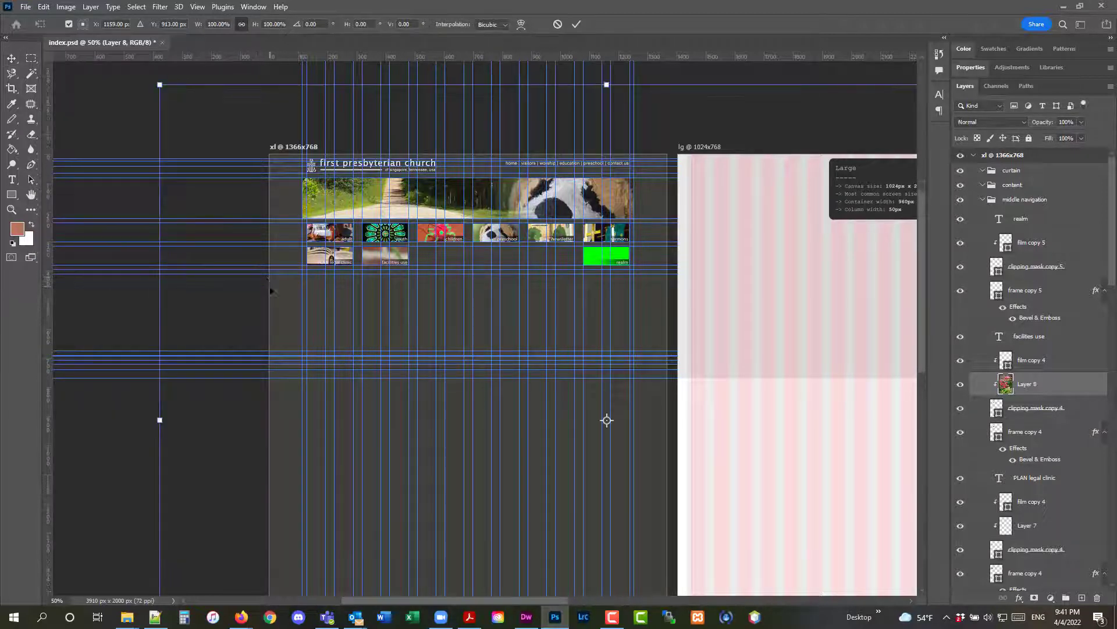
pyautogui.moveTo(158, 83); pyautogui.dragTo(294, 180)
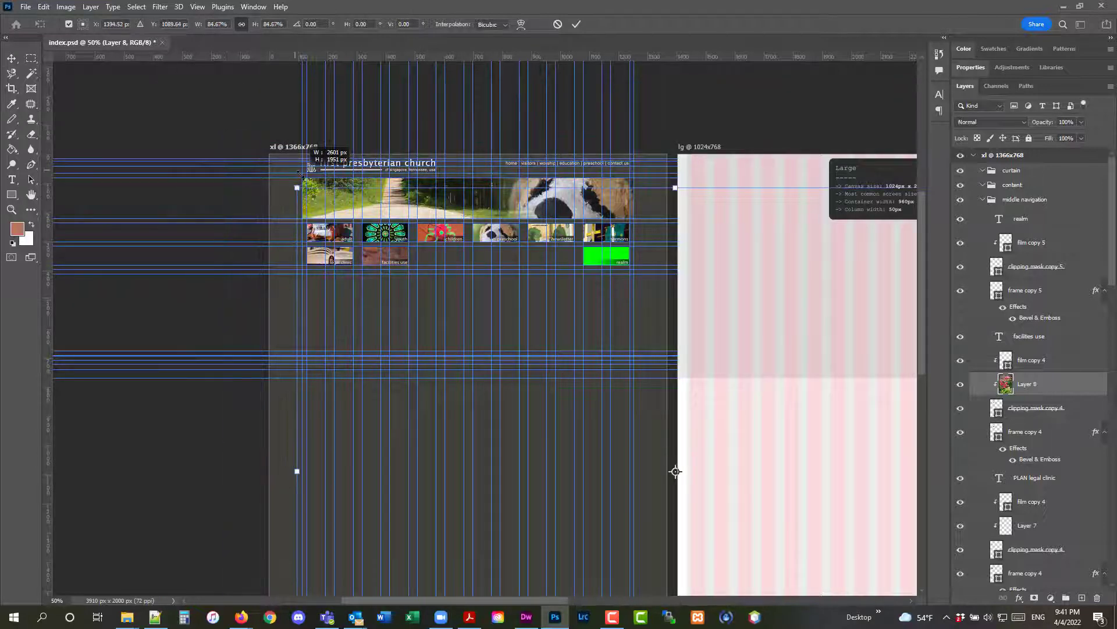
# Step: Shrink the flower photo proportionally from its lower-right corner to about 21.6%
pyautogui.scroll(-3, 680, 461)
pyautogui.scroll(-5, 680, 462)
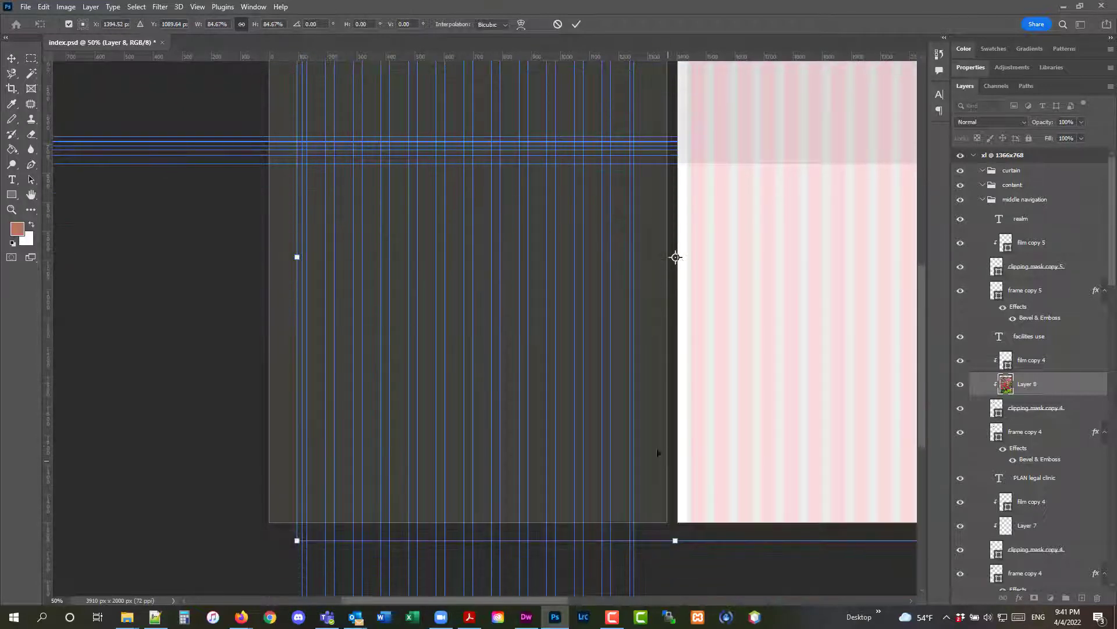
pyautogui.hscroll(5, 549, 600)
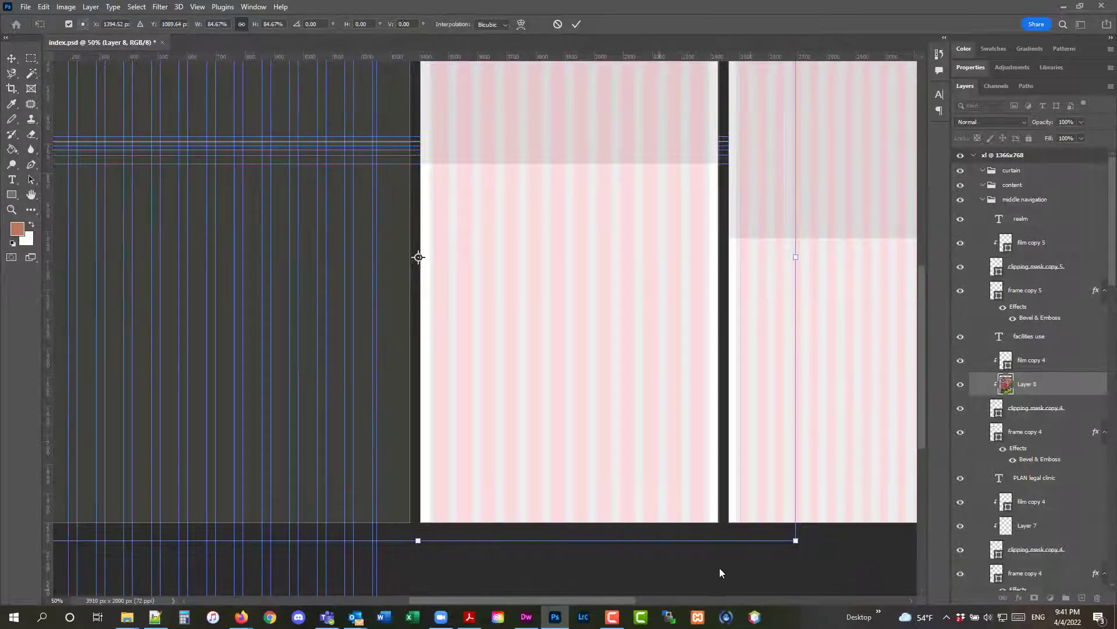
pyautogui.moveTo(761, 516); pyautogui.dragTo(205, 152)
# Step: Tighten the flower photo around the facilities use box from both opposite corners to about 11.7% and apply the transformation
pyautogui.hscroll(-8, 453, 595)
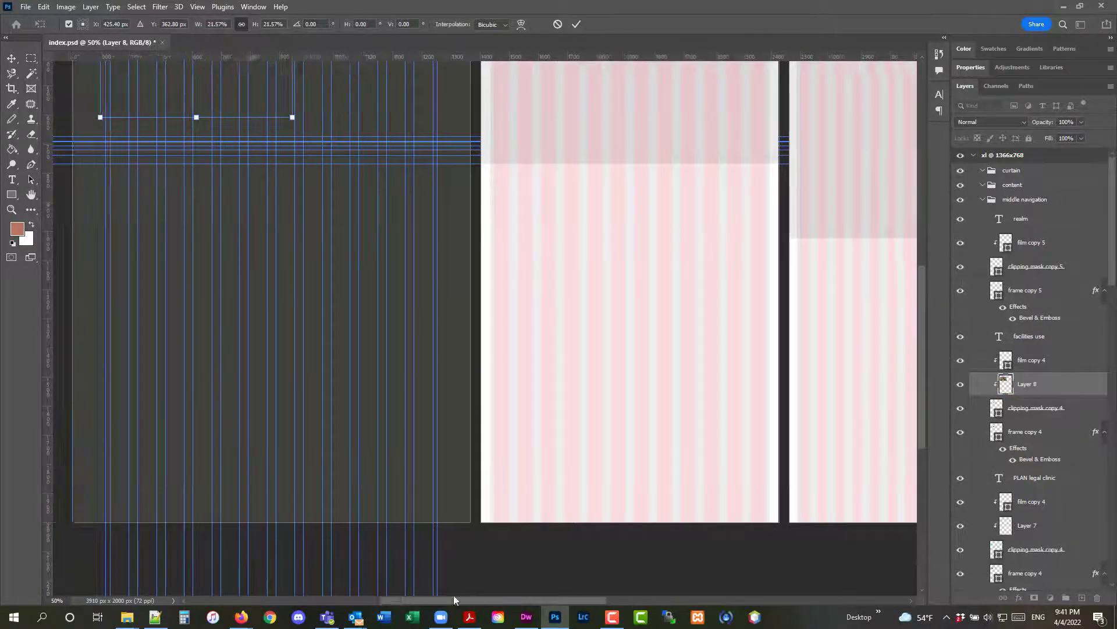
pyautogui.hscroll(4, 434, 586)
pyautogui.hscroll(-1, 378, 294)
pyautogui.scroll(3, 357, 344)
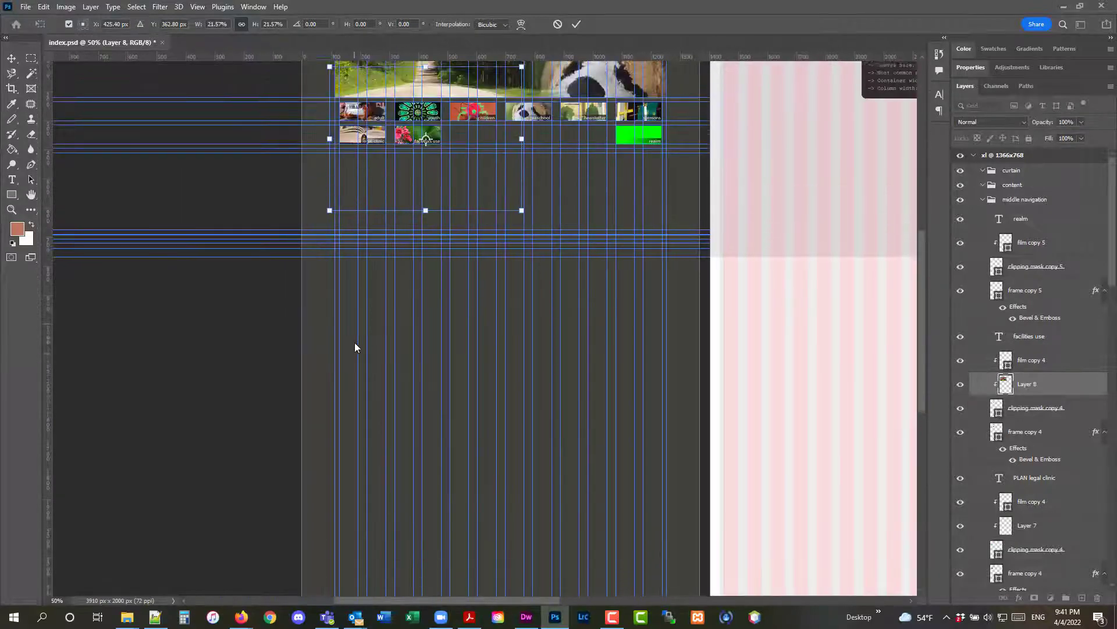
pyautogui.scroll(1, 339, 387)
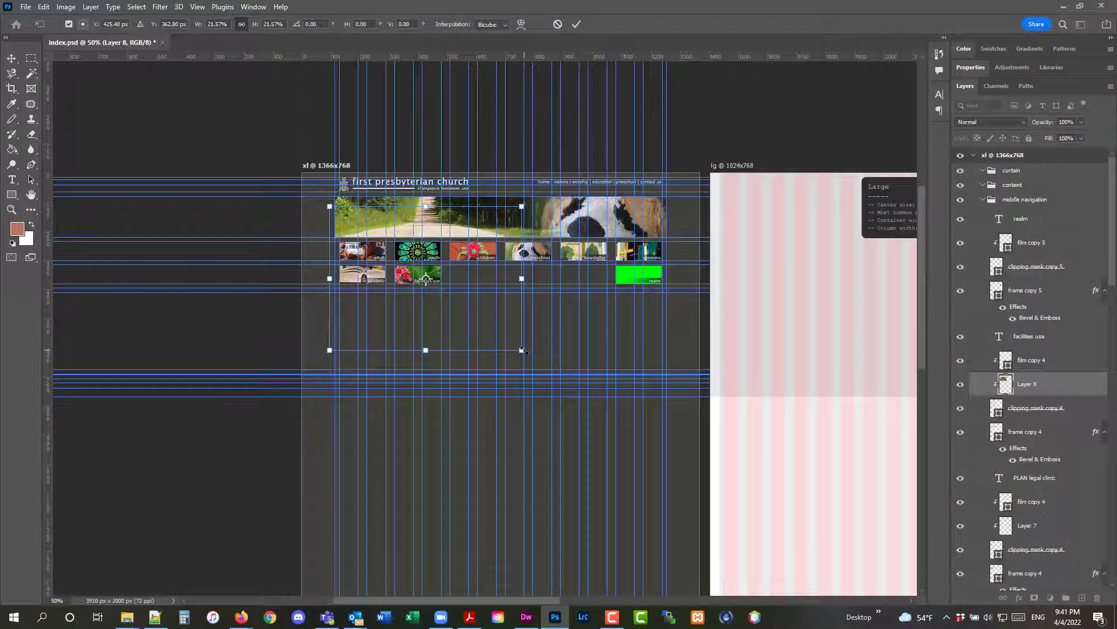
pyautogui.moveTo(522, 350); pyautogui.dragTo(473, 313)
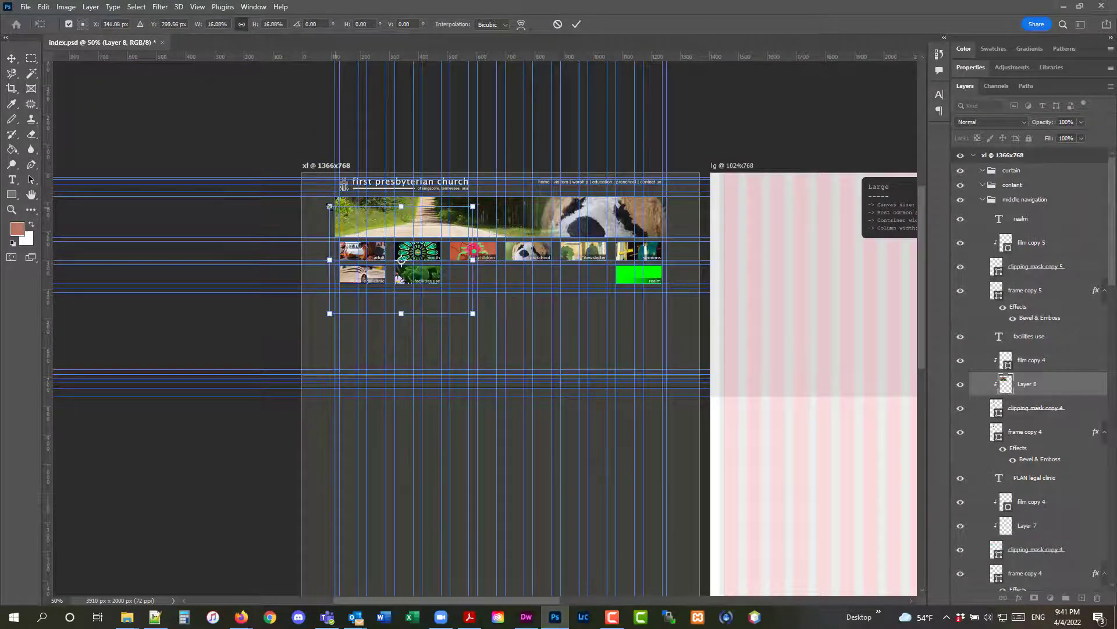
pyautogui.moveTo(329, 206); pyautogui.dragTo(369, 236)
pyautogui.click(11, 209)
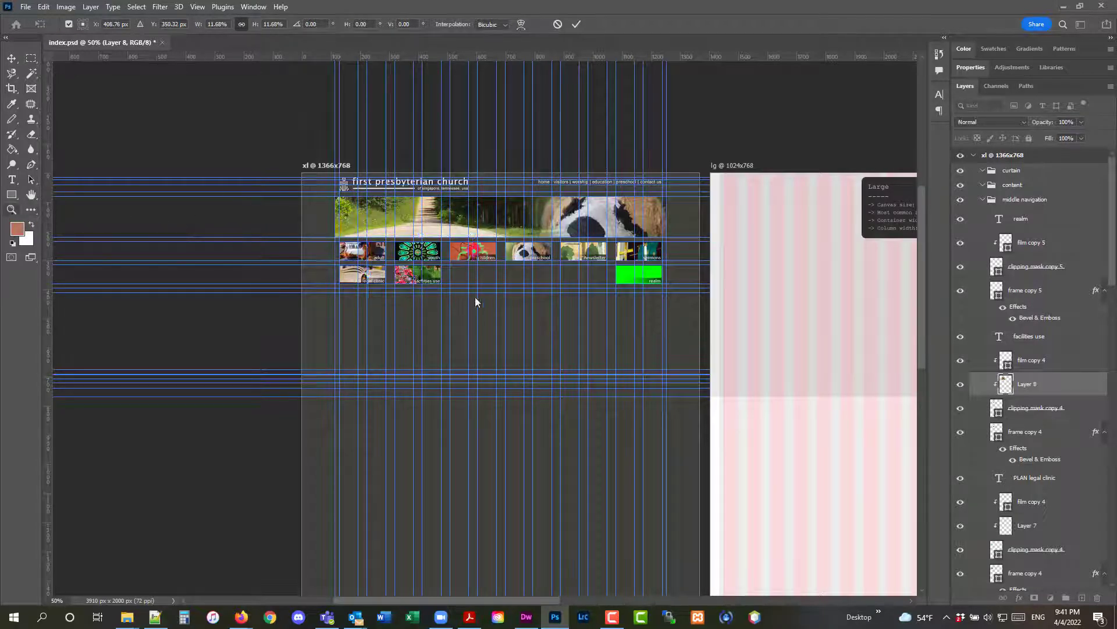
# Step: Scale the flower photo in the facilities use box proportionally to about 72.6% from opposite corners and apply the transformation
pyautogui.click(419, 271)
pyautogui.click(418, 270)
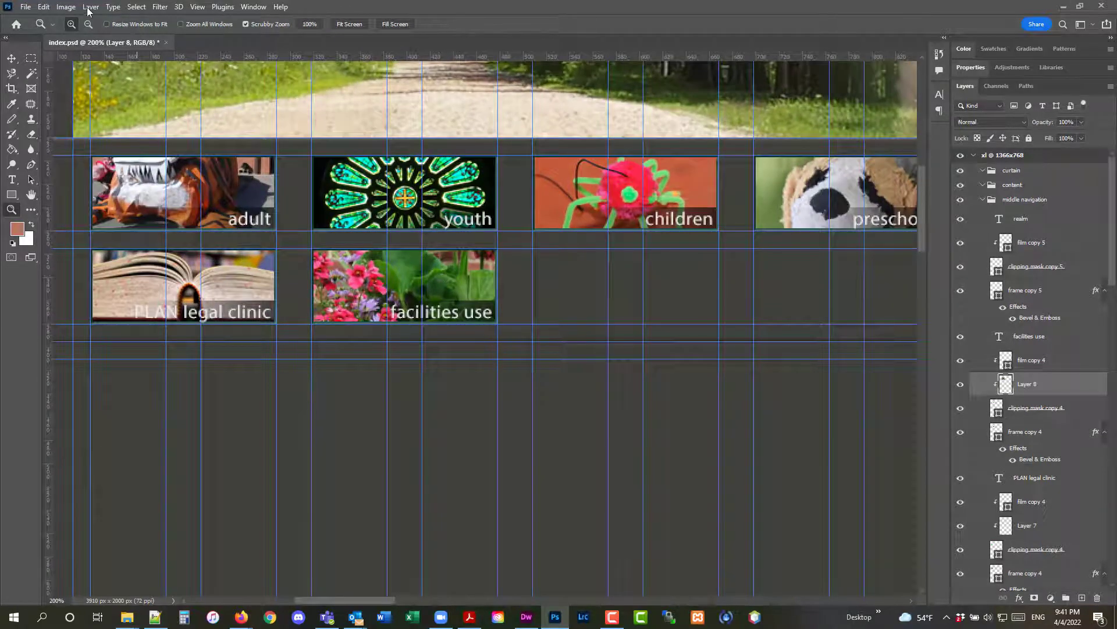
pyautogui.click(44, 7)
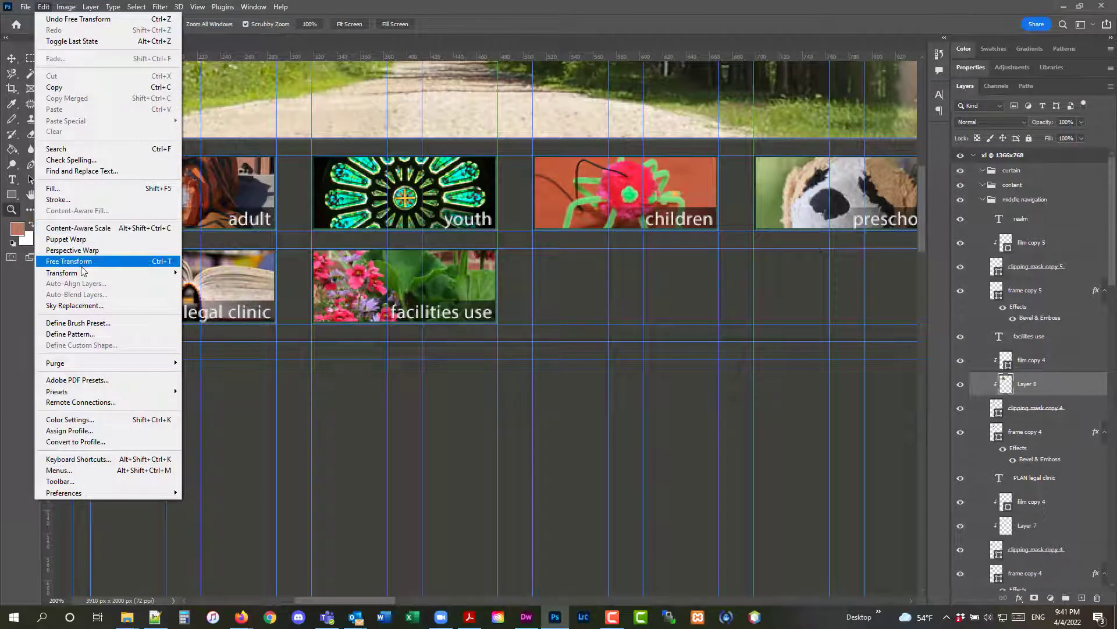
pyautogui.moveTo(82, 272)
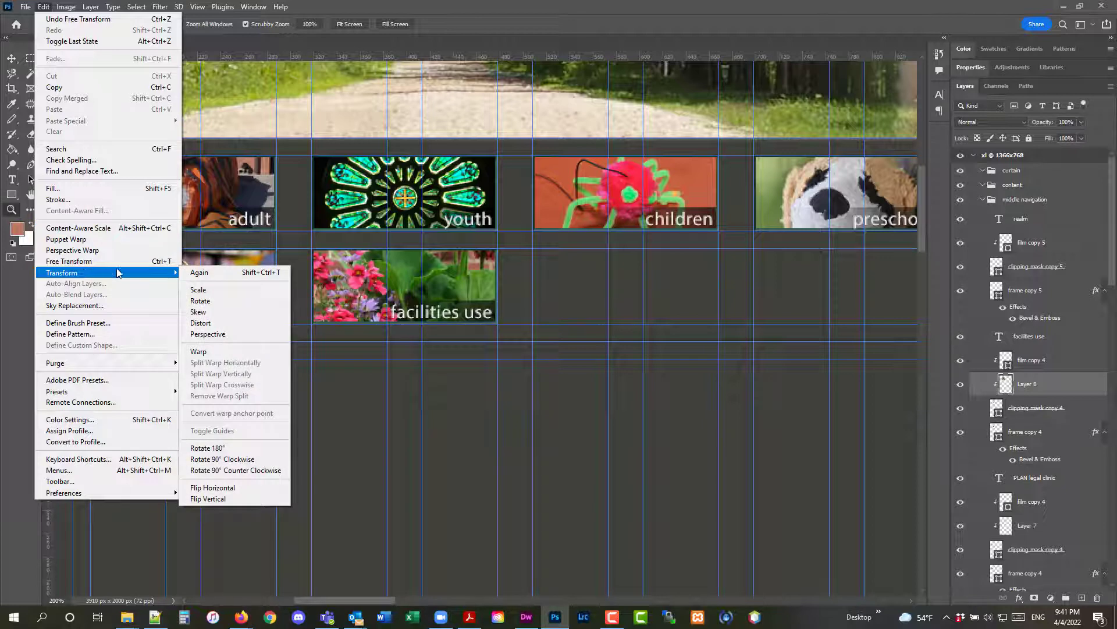
pyautogui.click(213, 294)
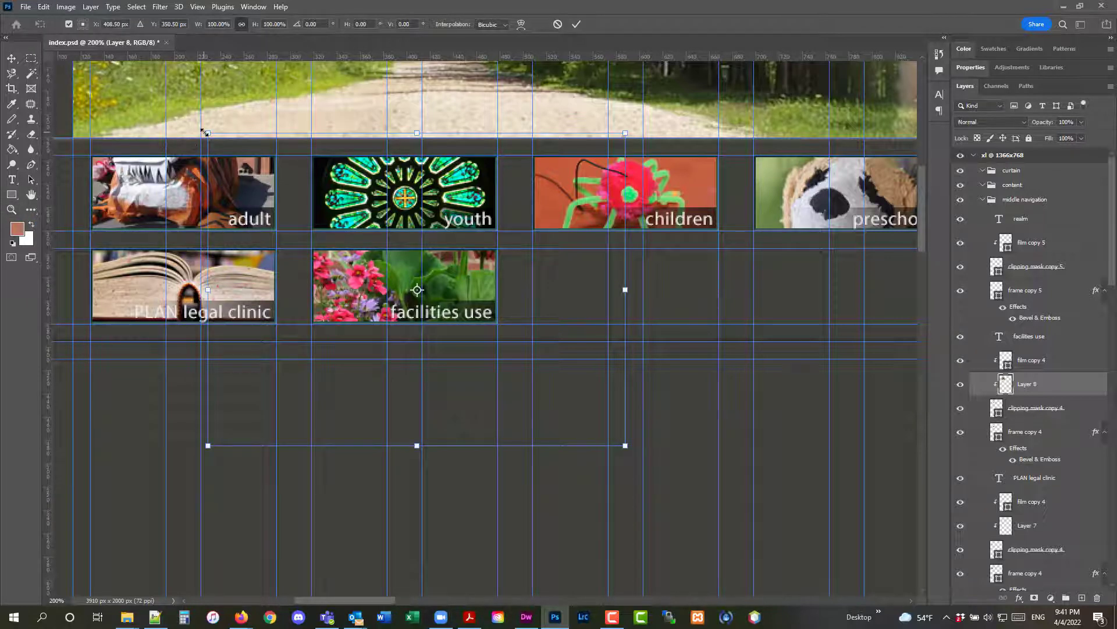
pyautogui.moveTo(208, 133); pyautogui.dragTo(259, 171)
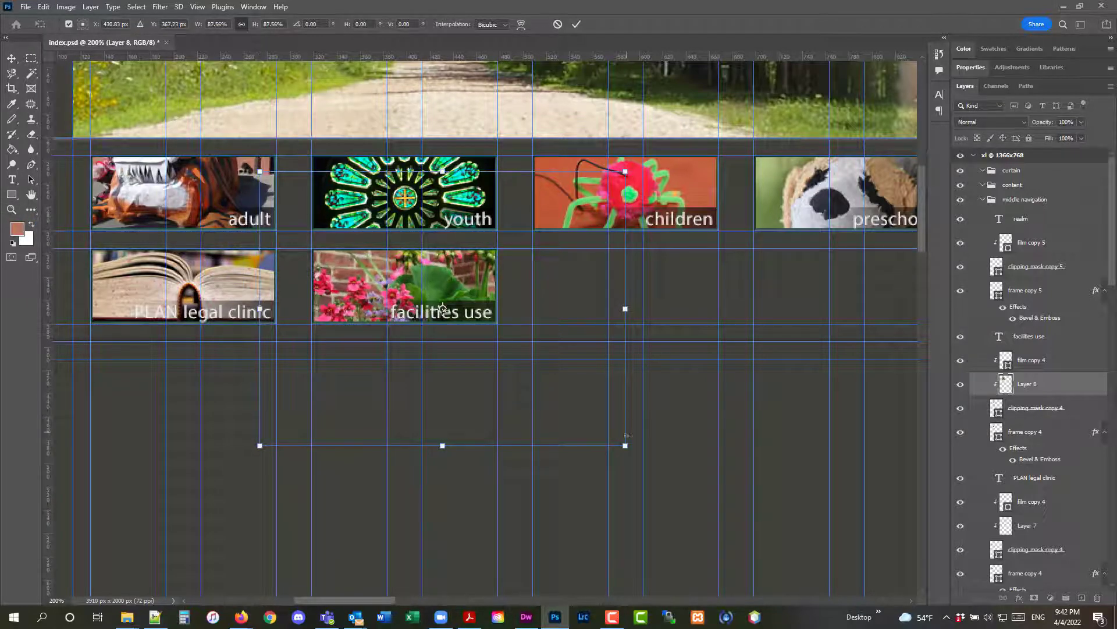
pyautogui.moveTo(623, 444); pyautogui.dragTo(558, 400)
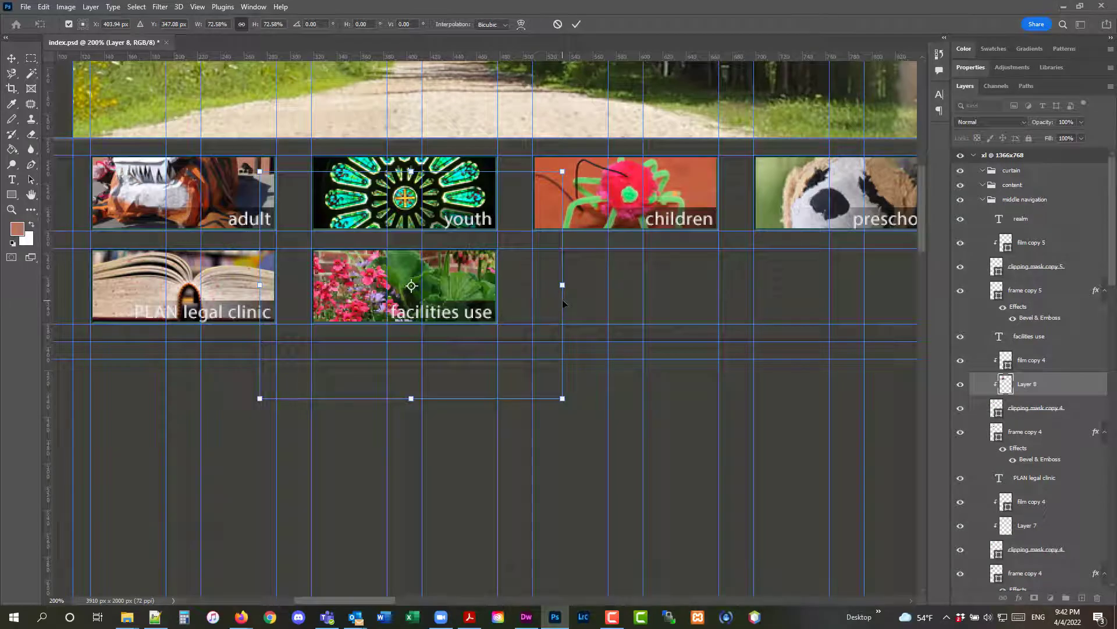
pyautogui.press('Return')
pyautogui.press('z')
# Step: Save the changes to index.psd
pyautogui.click(47, 7)
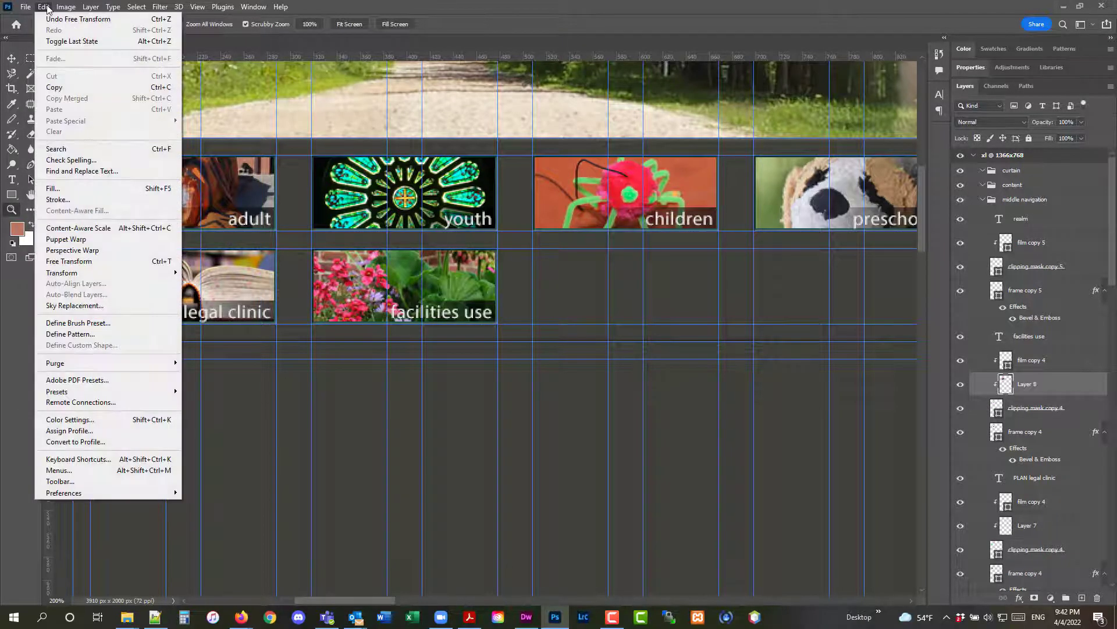
pyautogui.moveTo(26, 7)
pyautogui.click(42, 138)
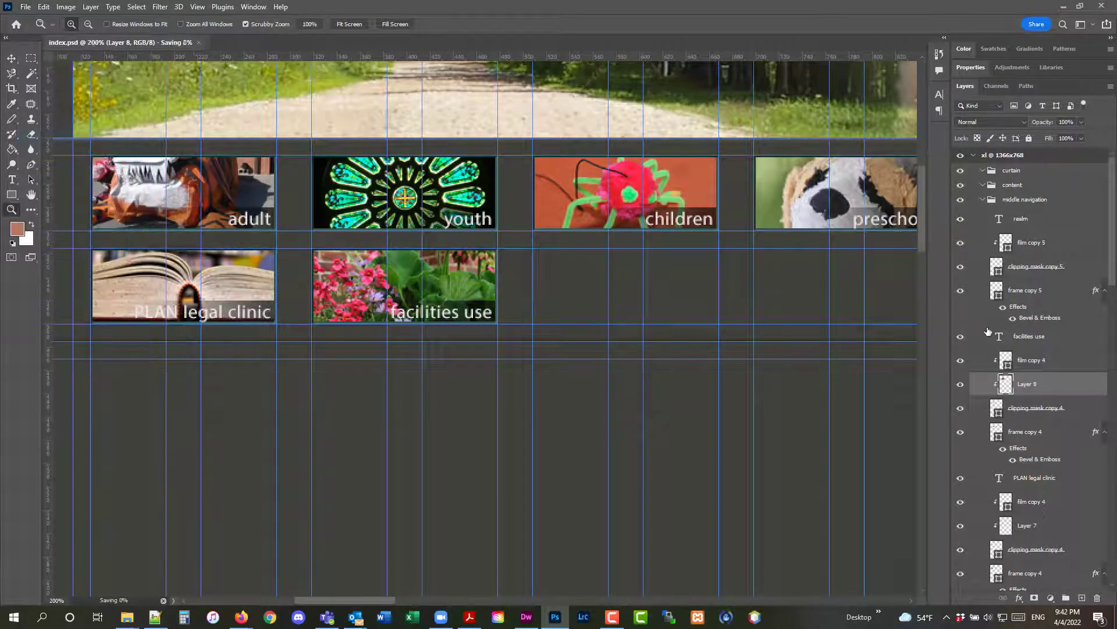
# Step: Select the clipping mask copy 5 layer of the realm box, and open realm.png from church_14_photo_image_collection
pyautogui.click(1053, 269)
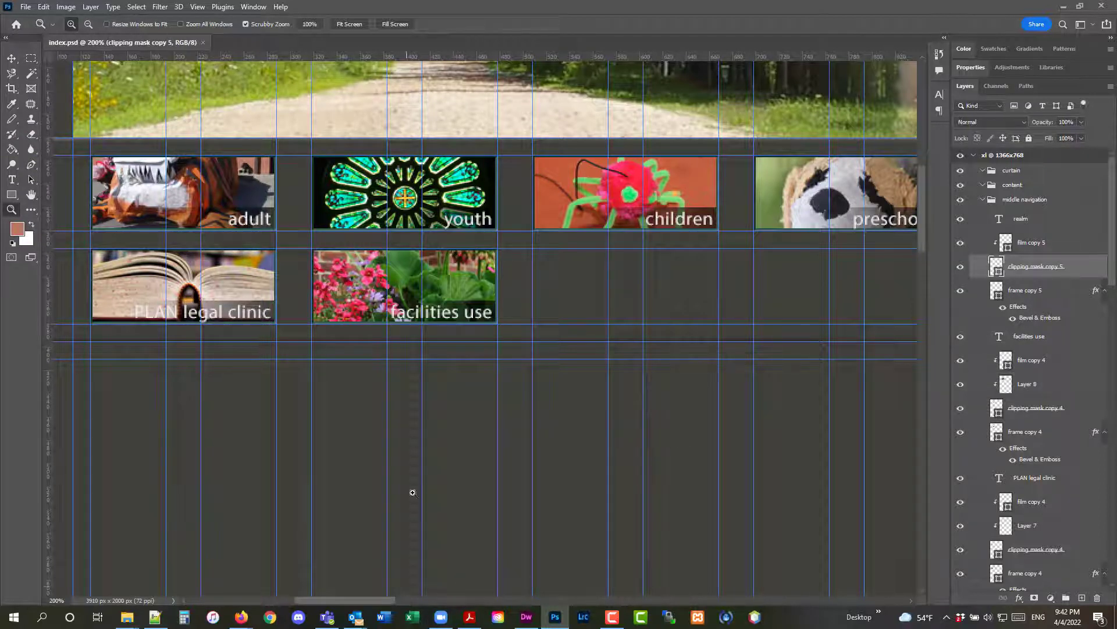
pyautogui.moveTo(363, 600); pyautogui.dragTo(456, 609)
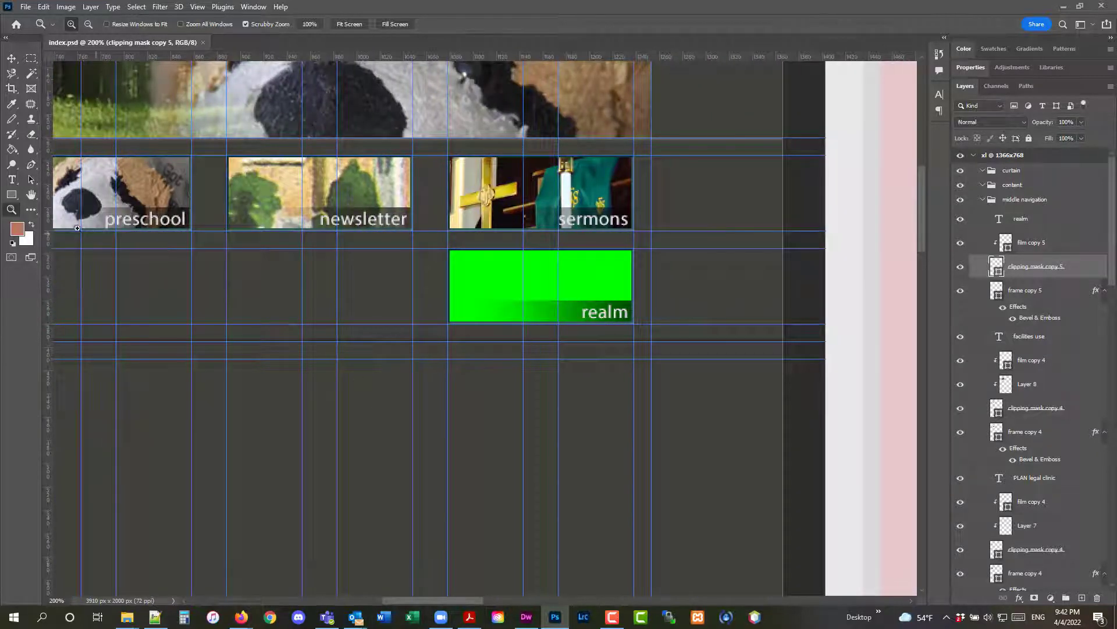
pyautogui.keyDown('alt'); pyautogui.click(326, 275); pyautogui.keyUp('alt')
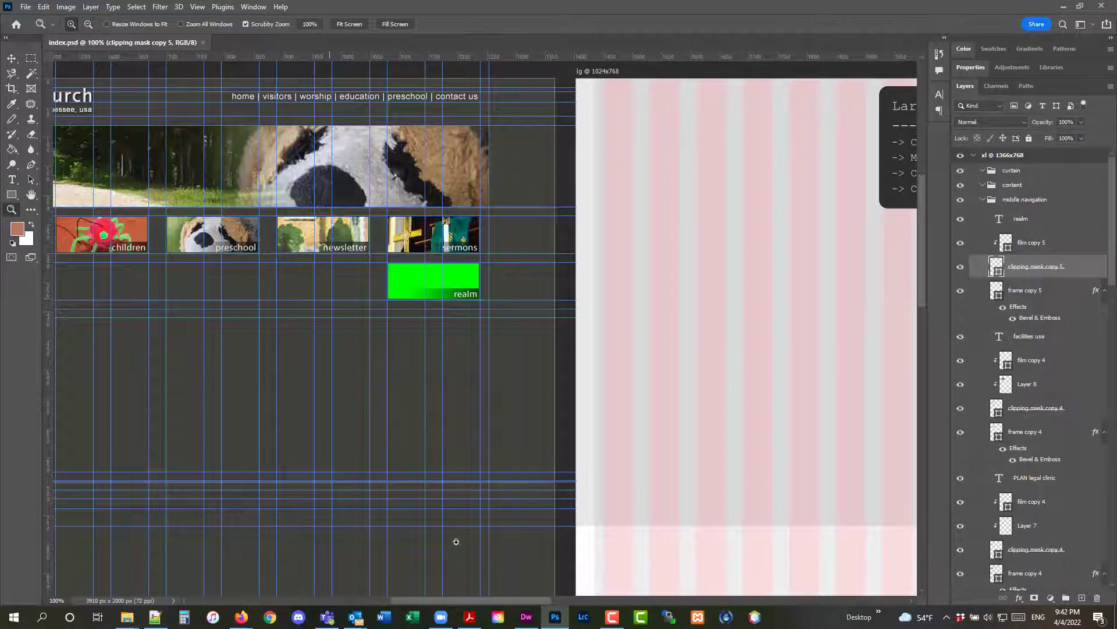
pyautogui.moveTo(495, 599); pyautogui.dragTo(458, 602)
pyautogui.click(23, 7)
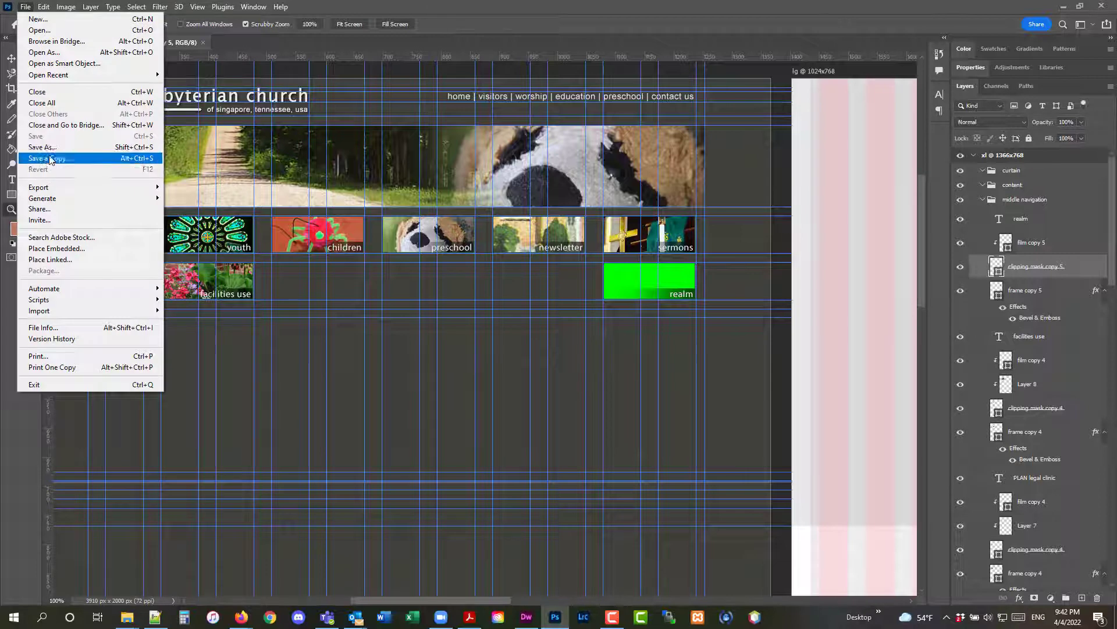
pyautogui.click(37, 30)
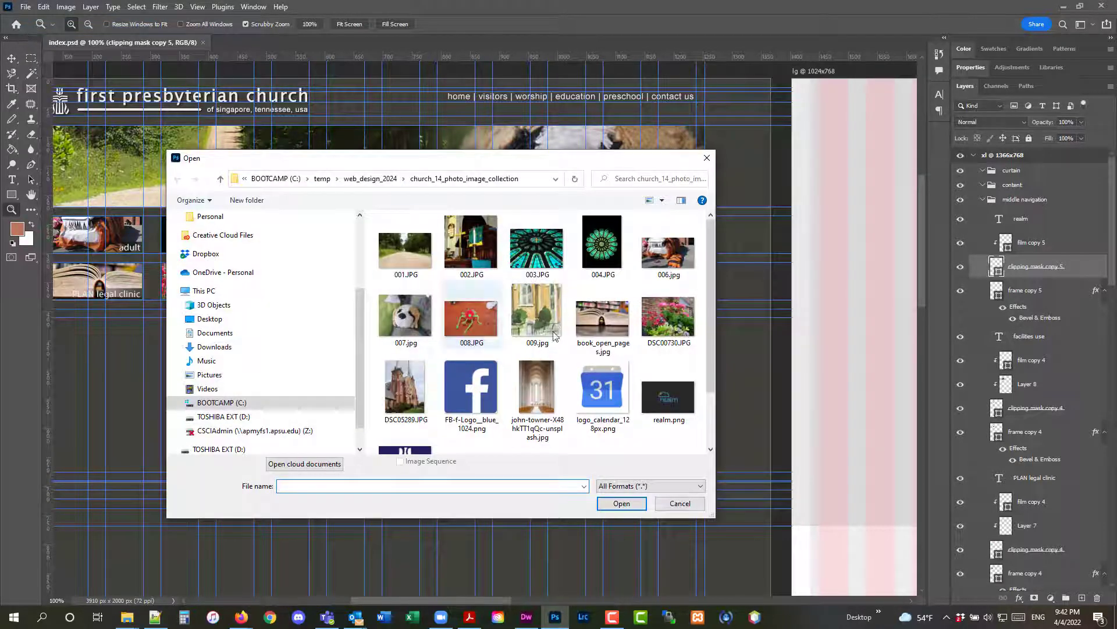
pyautogui.doubleClick(686, 406)
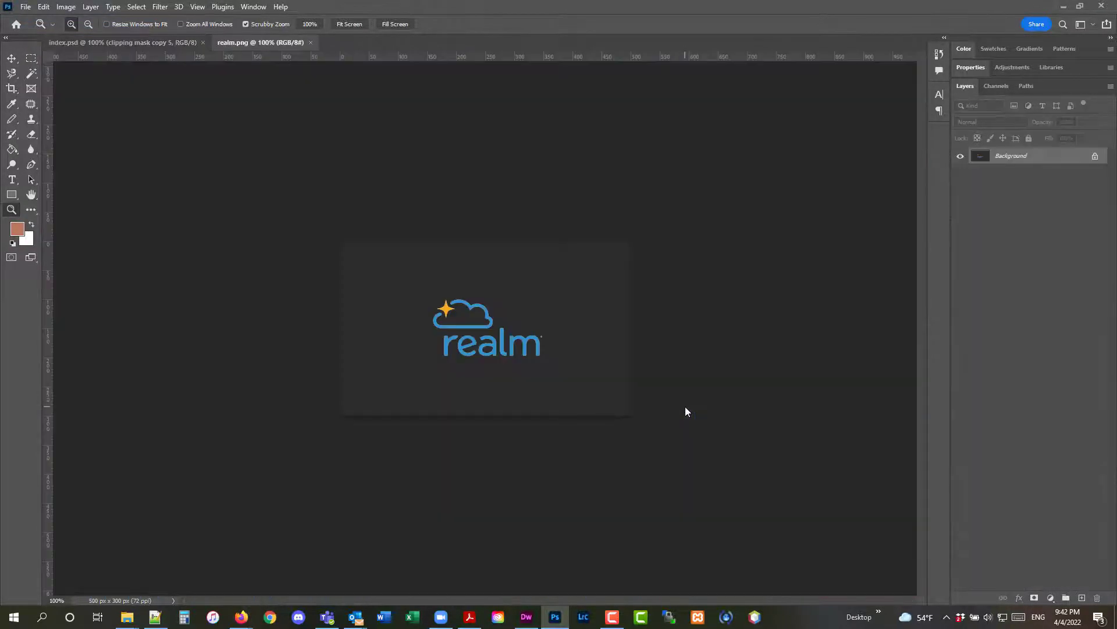
# Step: Arrange realm.png and index.psd side by side in a 2-up vertical layout with the green realm box in view
pyautogui.click(254, 7)
pyautogui.moveTo(264, 19)
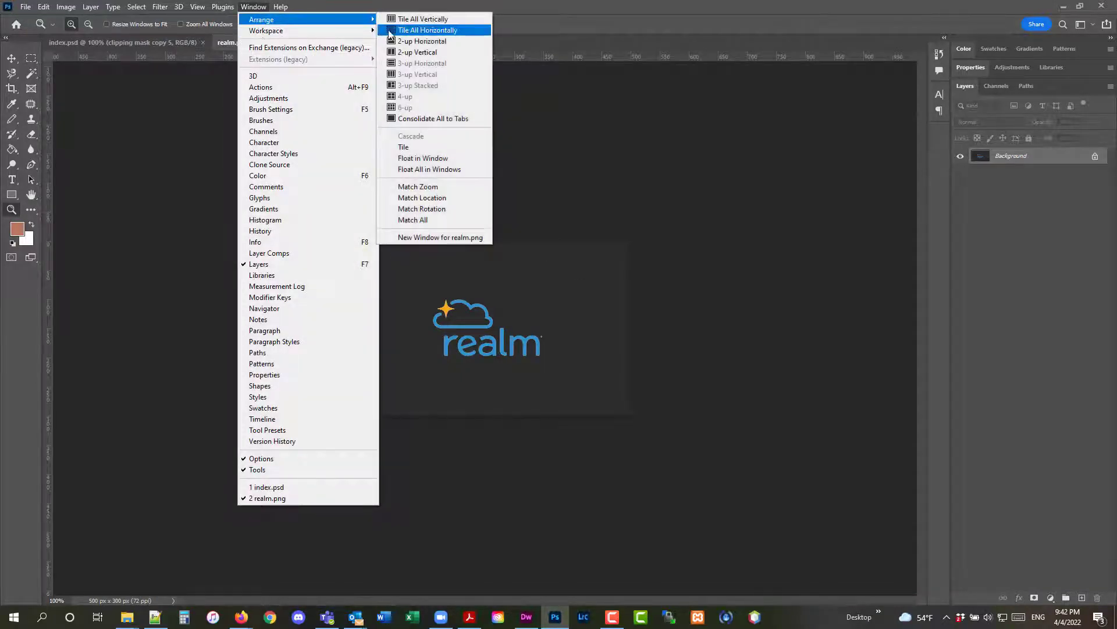
pyautogui.click(410, 55)
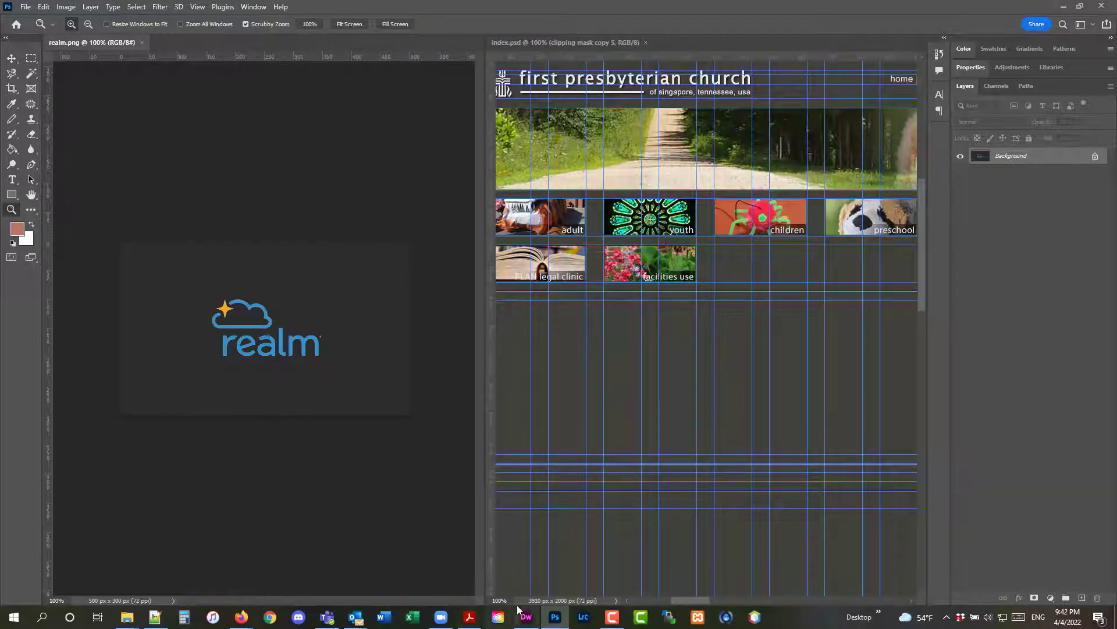
pyautogui.moveTo(689, 600); pyautogui.dragTo(721, 604)
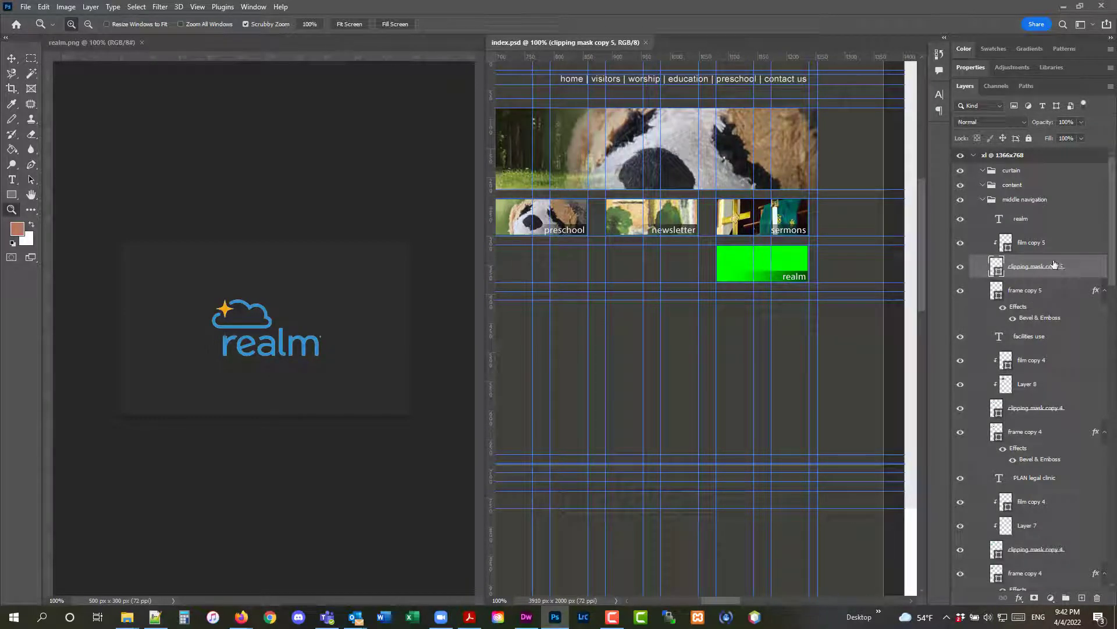
# Step: Copy the realm logo image into index.psd as a clipped layer over the realm mask, and close realm.png
pyautogui.click(100, 44)
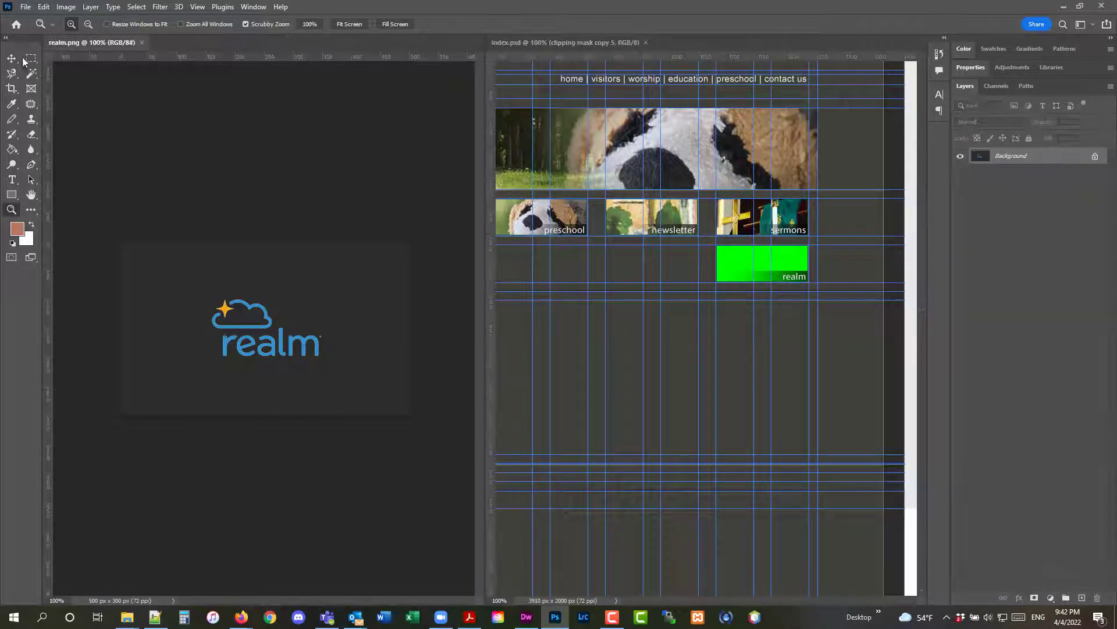
pyautogui.click(13, 60)
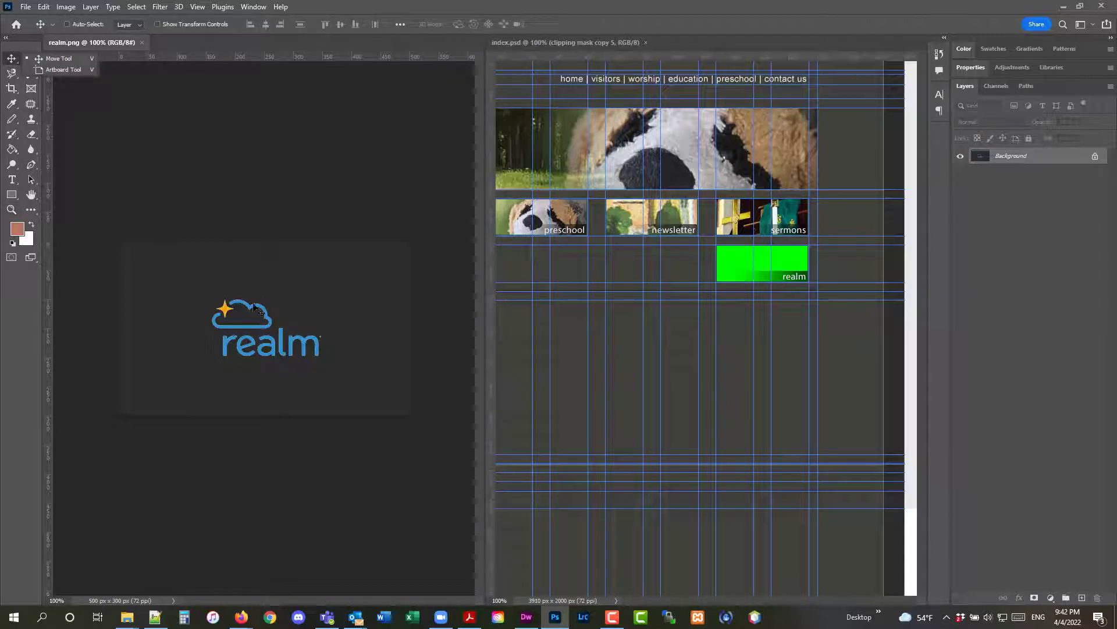
pyautogui.moveTo(254, 305); pyautogui.dragTo(612, 299)
pyautogui.moveTo(737, 258); pyautogui.dragTo(738, 260)
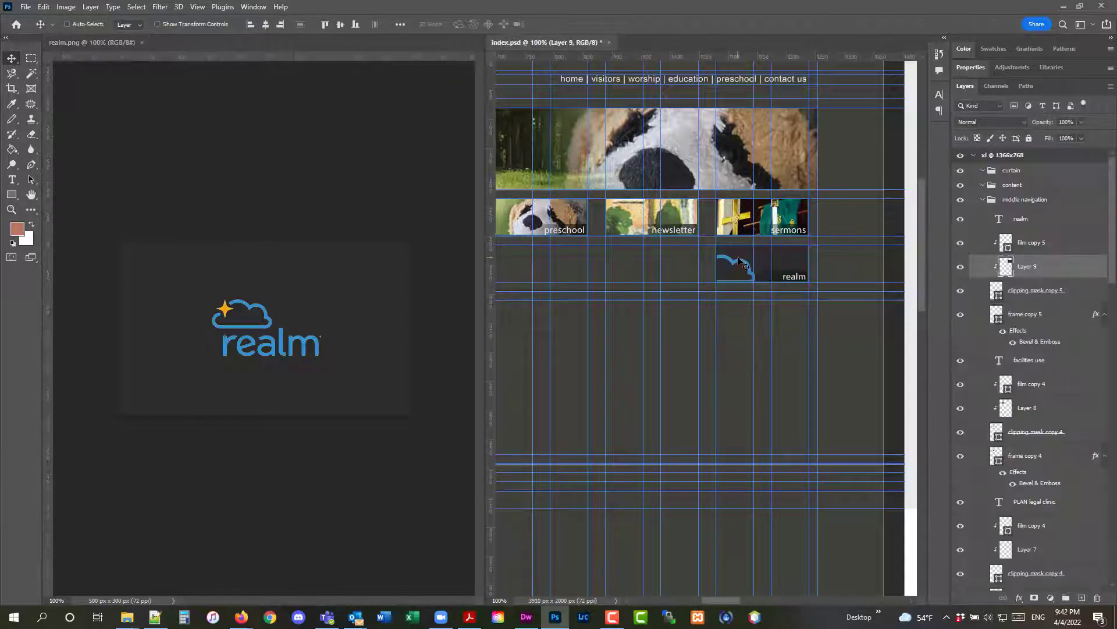
pyautogui.click(142, 43)
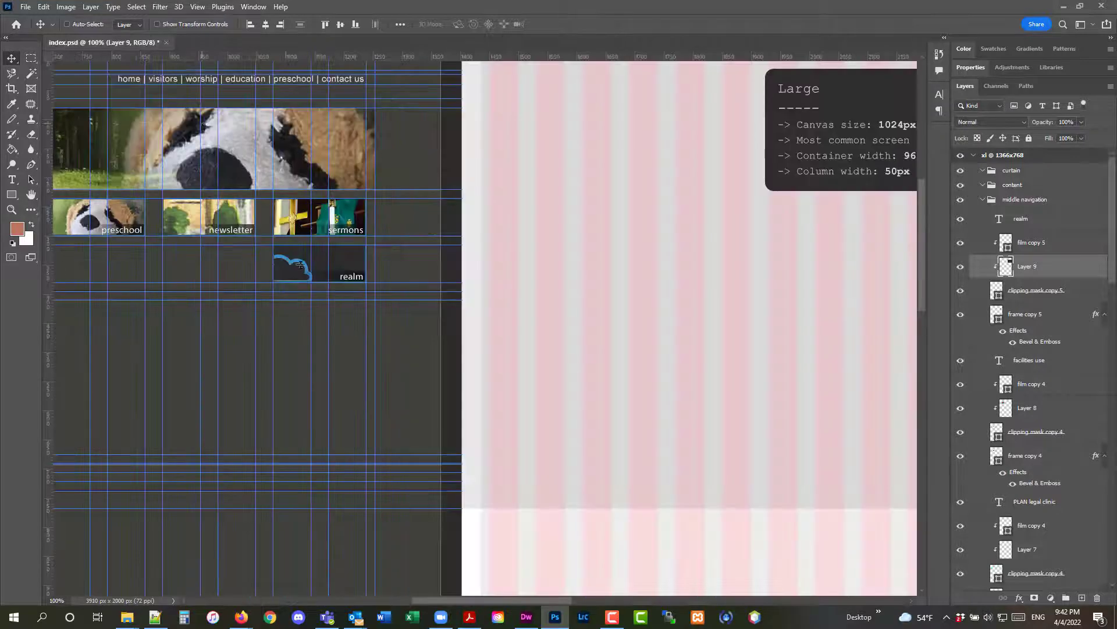
# Step: Scale the realm logo image proportionally from its corners to about 45.2%, keeping it around the realm box
pyautogui.moveTo(506, 599); pyautogui.dragTo(459, 599)
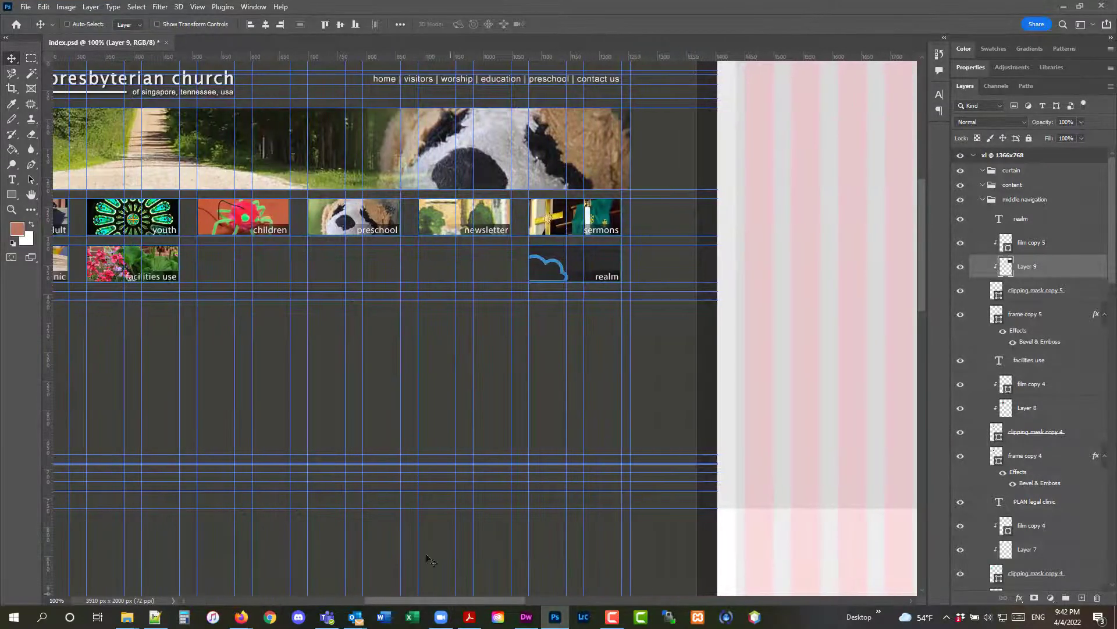
pyautogui.click(44, 6)
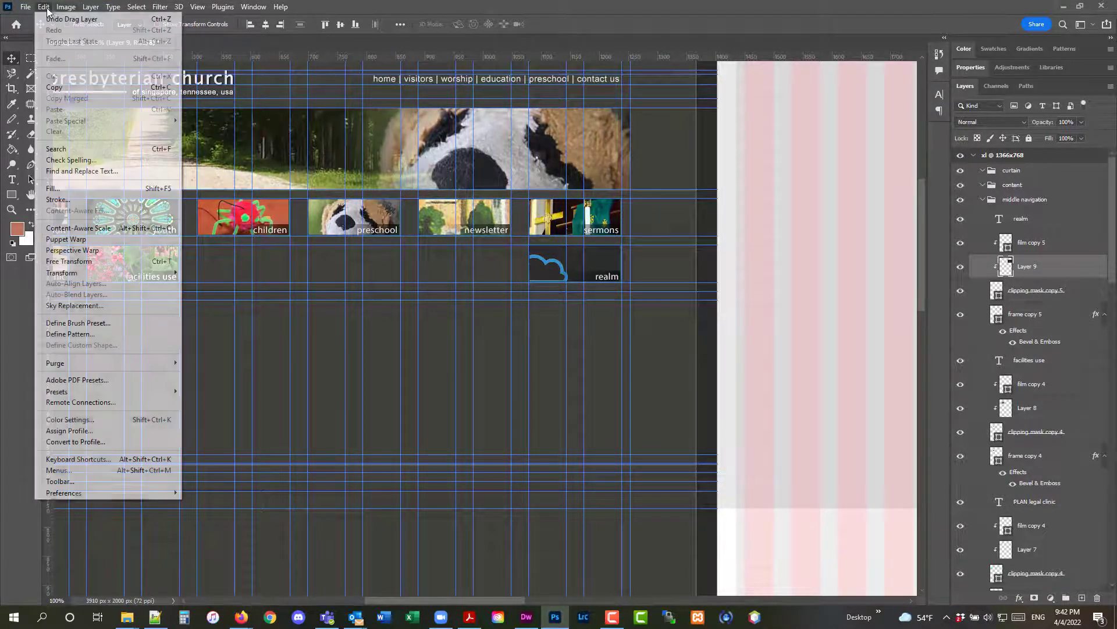
pyautogui.moveTo(90, 273)
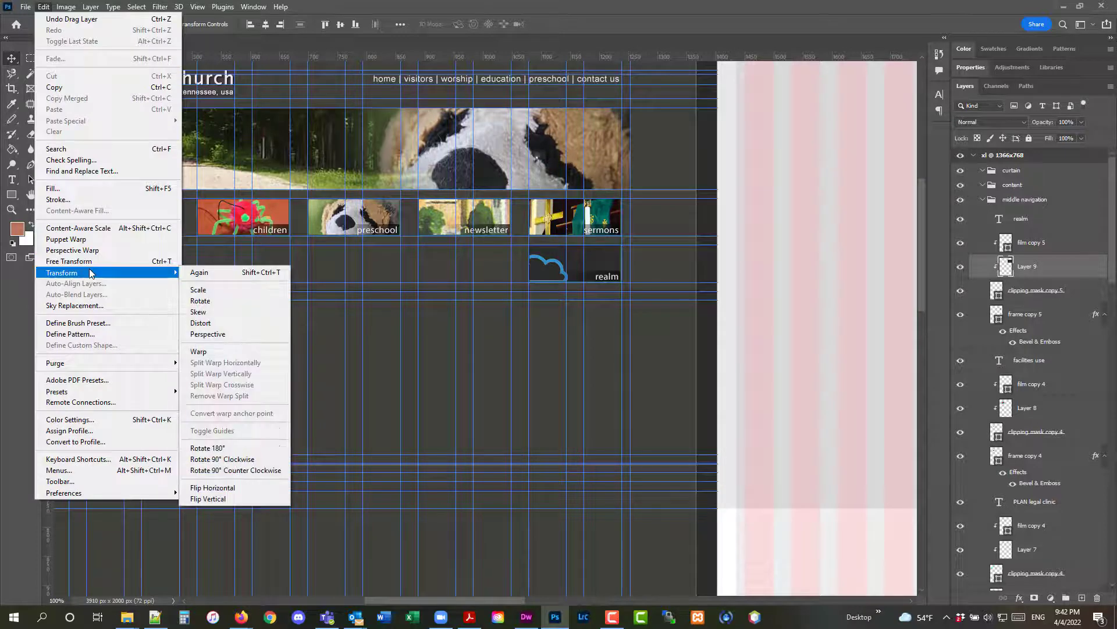
pyautogui.click(236, 292)
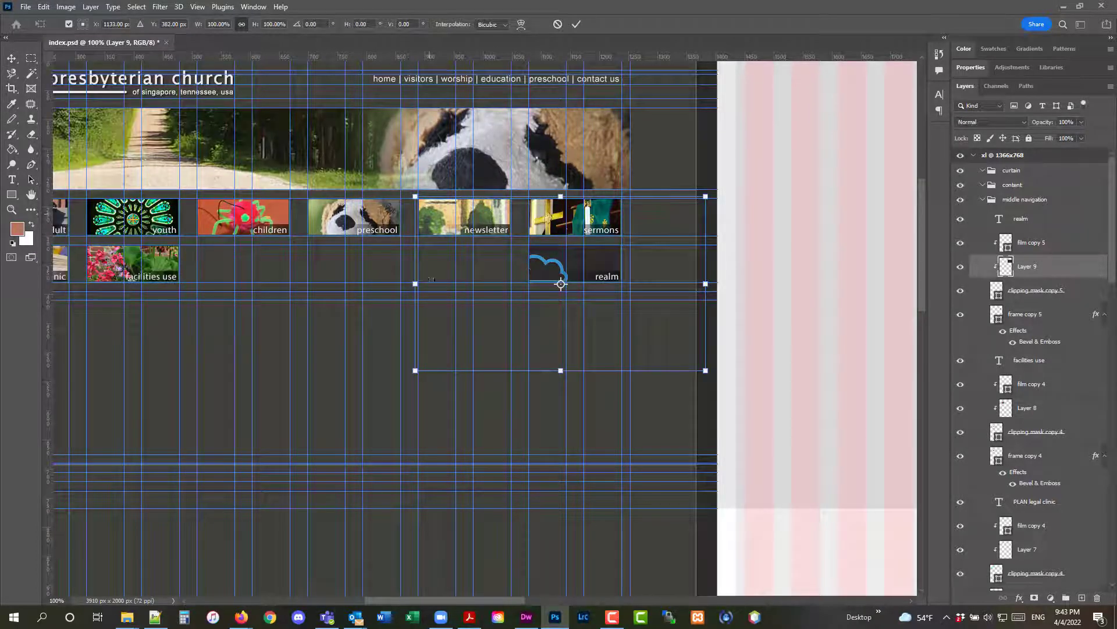
pyautogui.moveTo(412, 369); pyautogui.dragTo(506, 342)
pyautogui.moveTo(705, 196); pyautogui.dragTo(646, 232)
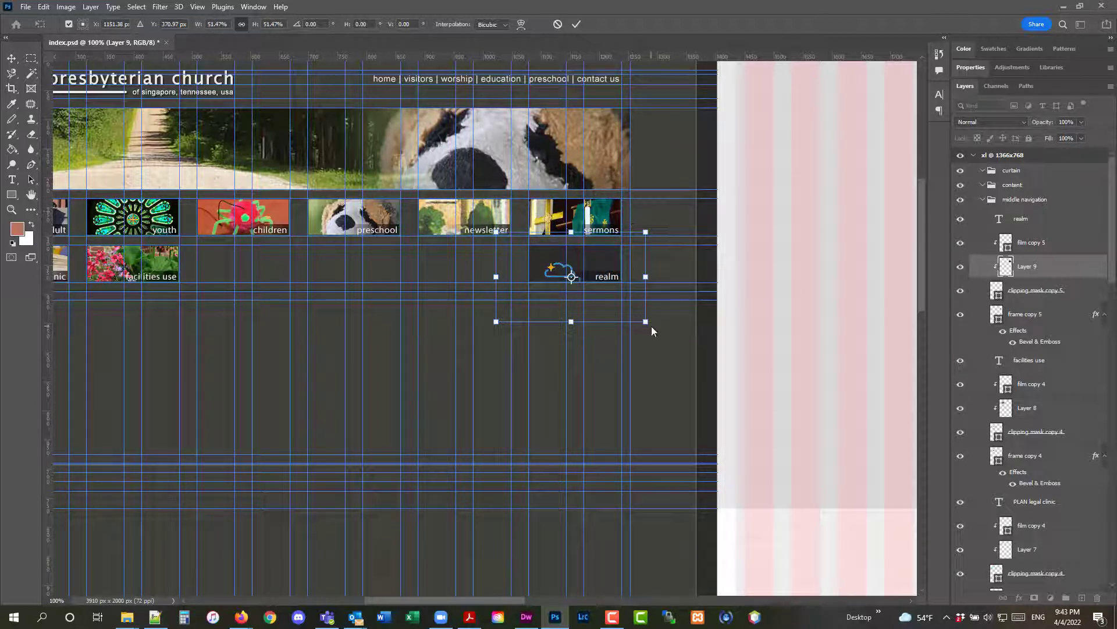
pyautogui.moveTo(646, 321); pyautogui.dragTo(627, 310)
# Step: Move the scaled realm logo slightly up and right within its box, apply the transformation, and save index.psd
pyautogui.click(11, 59)
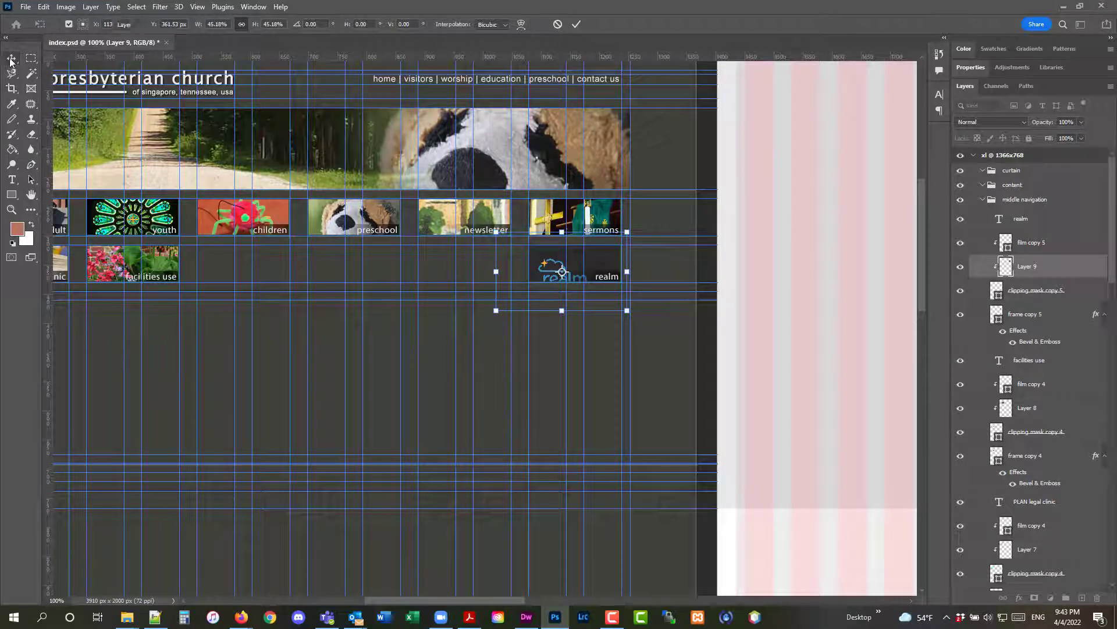
pyautogui.moveTo(551, 263); pyautogui.dragTo(562, 255)
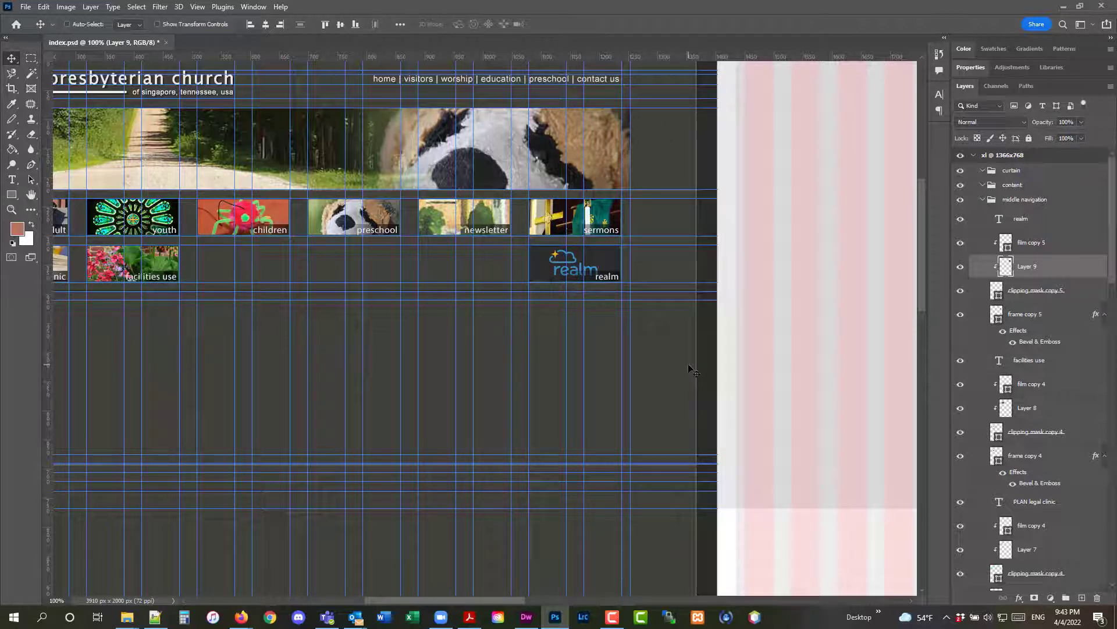
pyautogui.click(34, 8)
pyautogui.click(58, 138)
pyautogui.moveTo(511, 602); pyautogui.dragTo(479, 602)
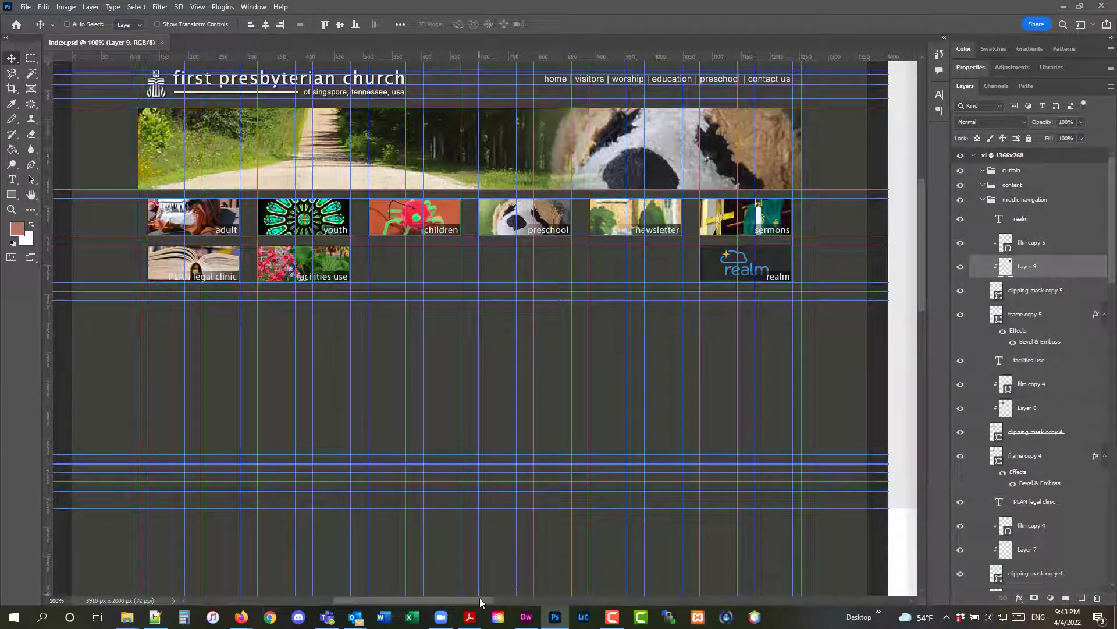
pyautogui.moveTo(479, 599); pyautogui.dragTo(466, 602)
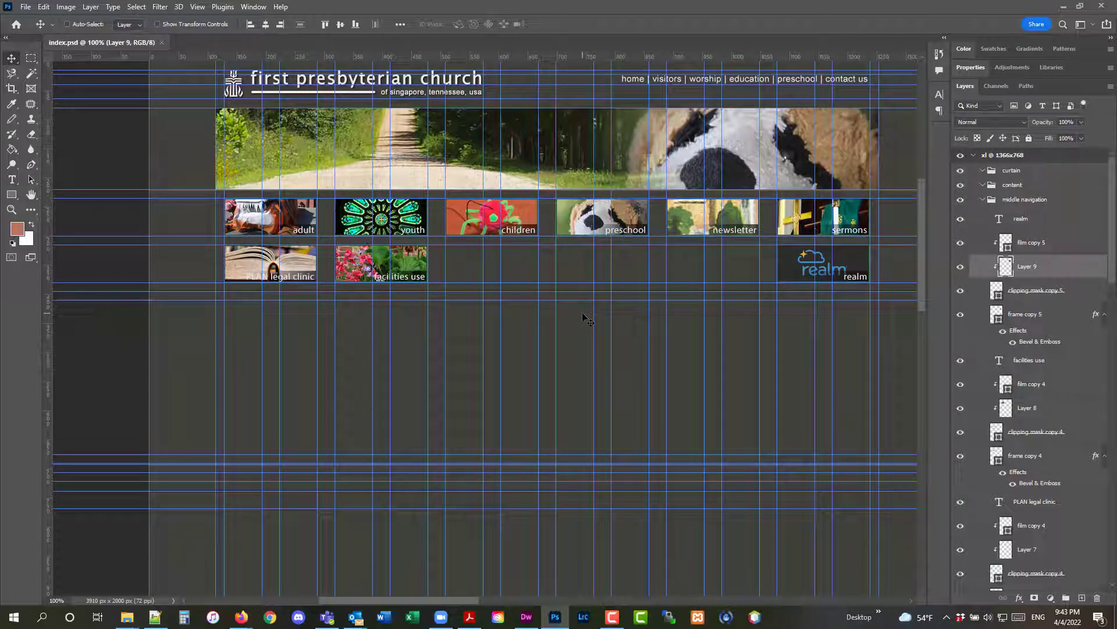
pyautogui.scroll(3, 805, 352)
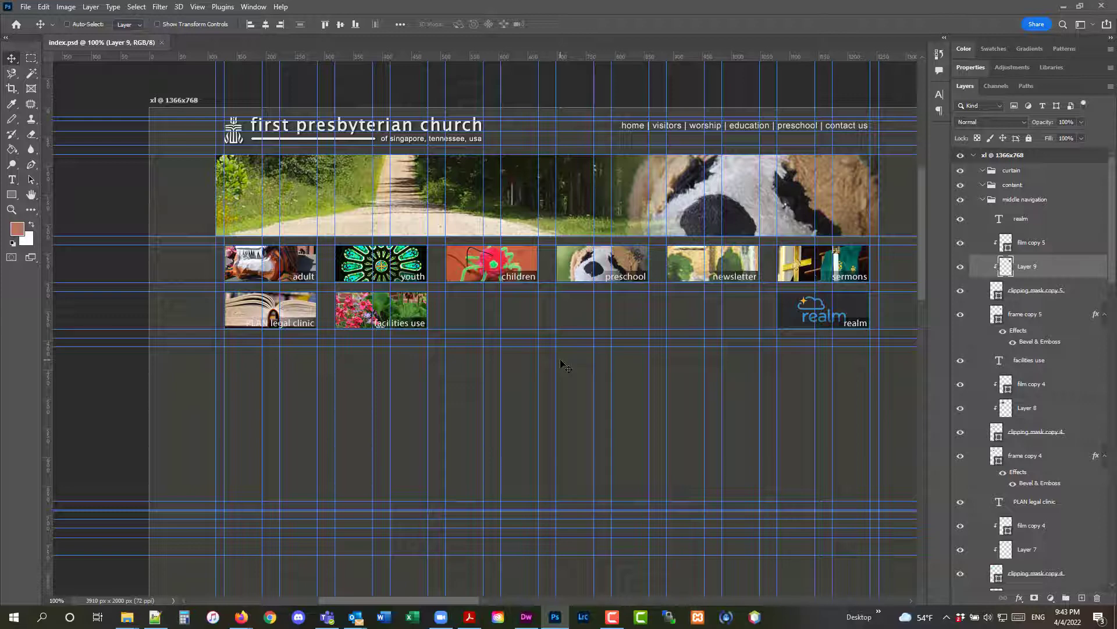
pyautogui.click(26, 7)
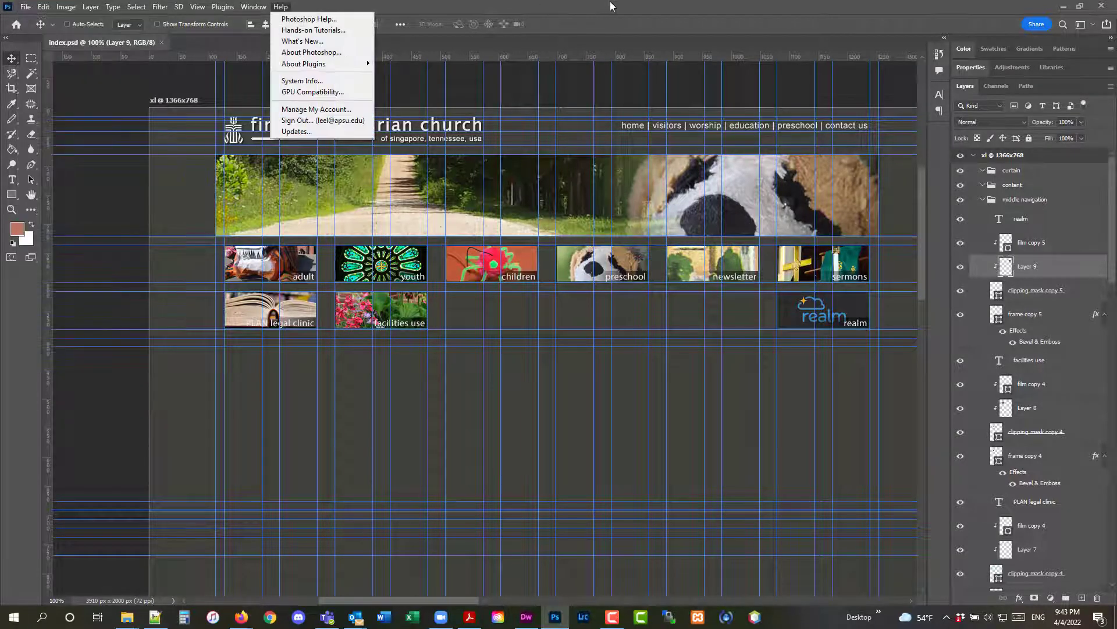
pyautogui.click(611, 5)
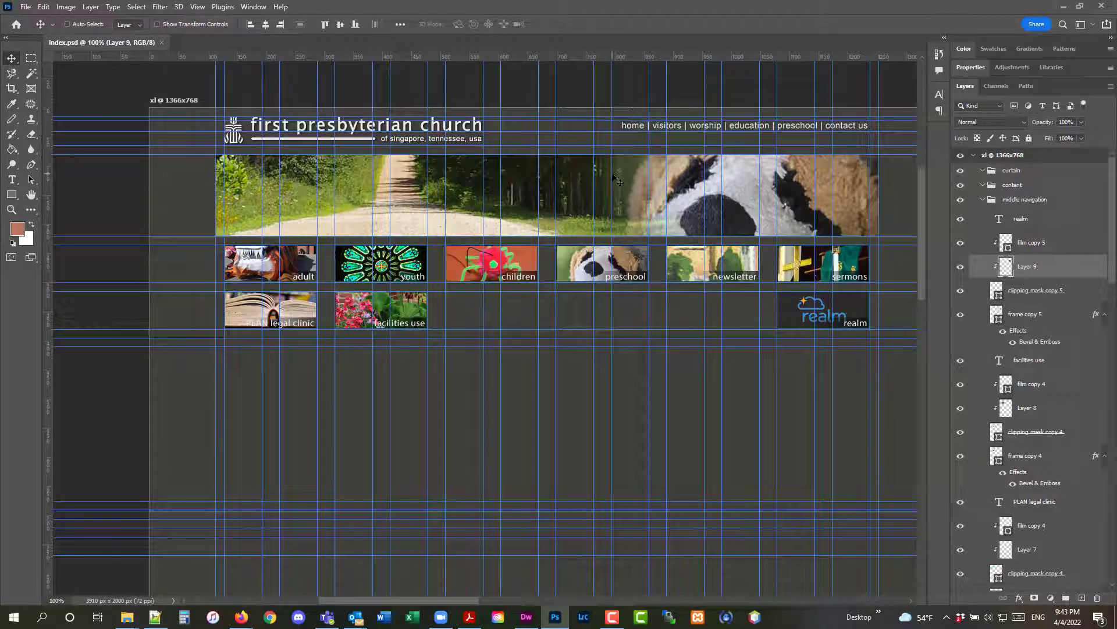